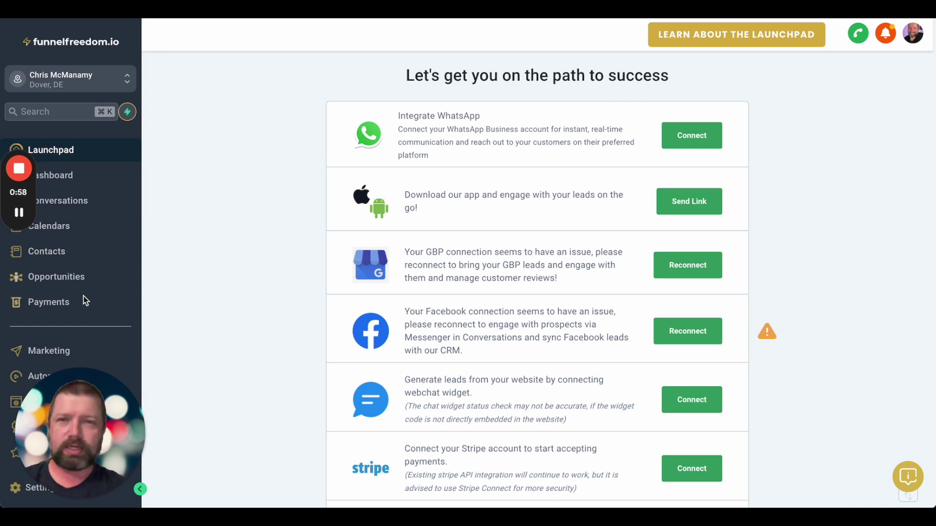
- View the Payments products list (AI Digital Domination, Passion Over Profits), then move to Sites
click(50, 311)
mouse_move(731, 69)
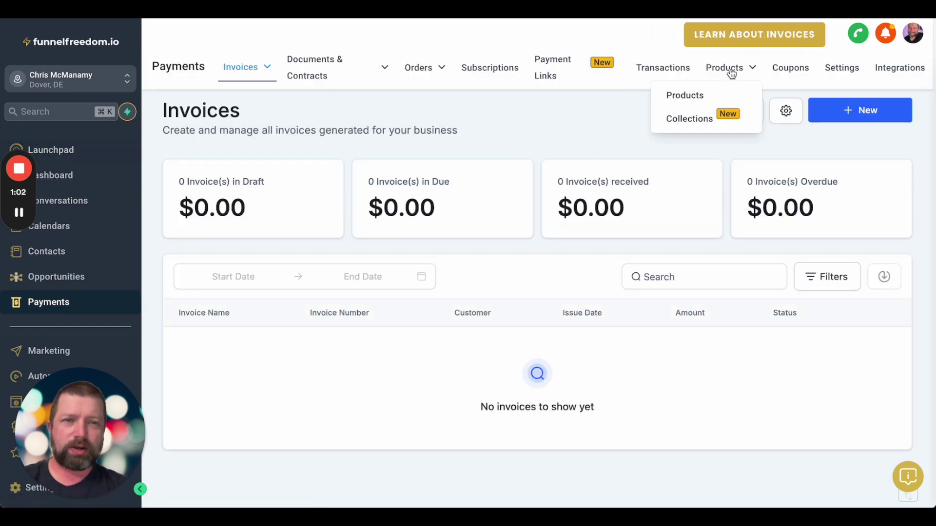
click(694, 96)
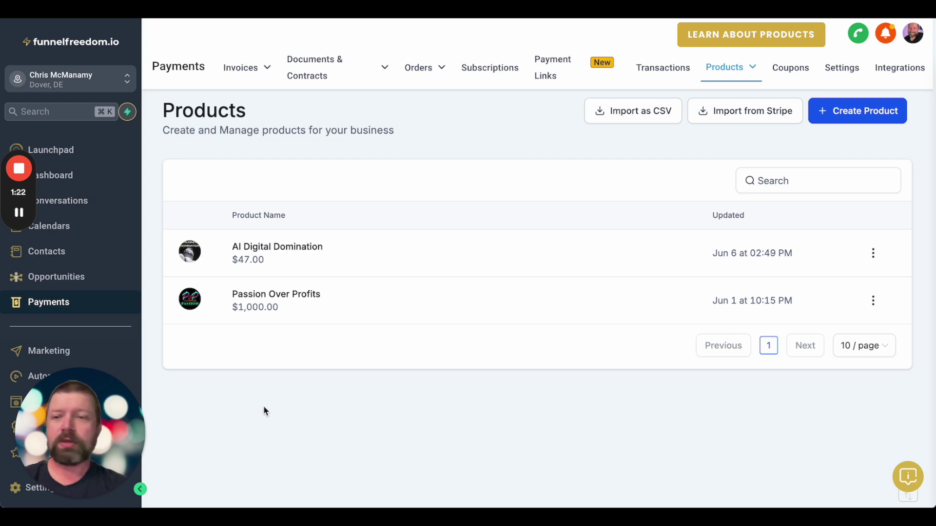
drag(84, 404, 82, 20)
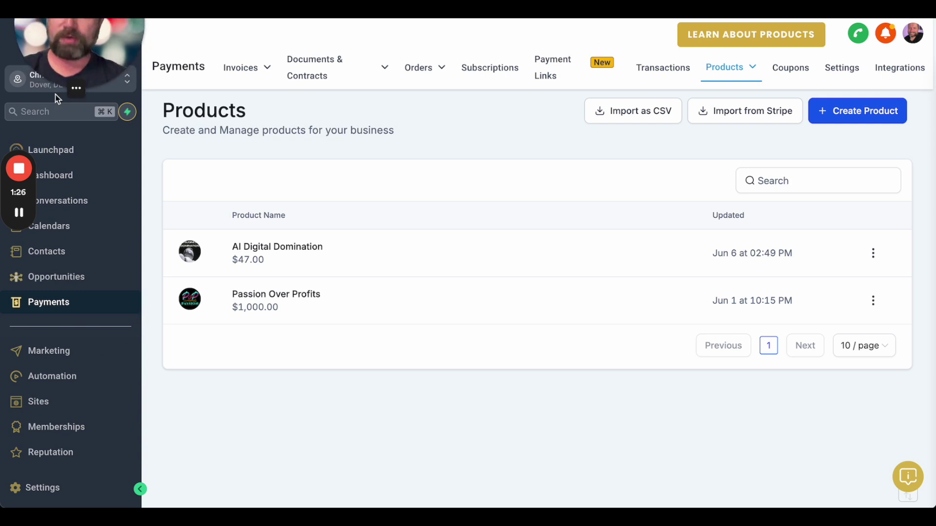
click(44, 406)
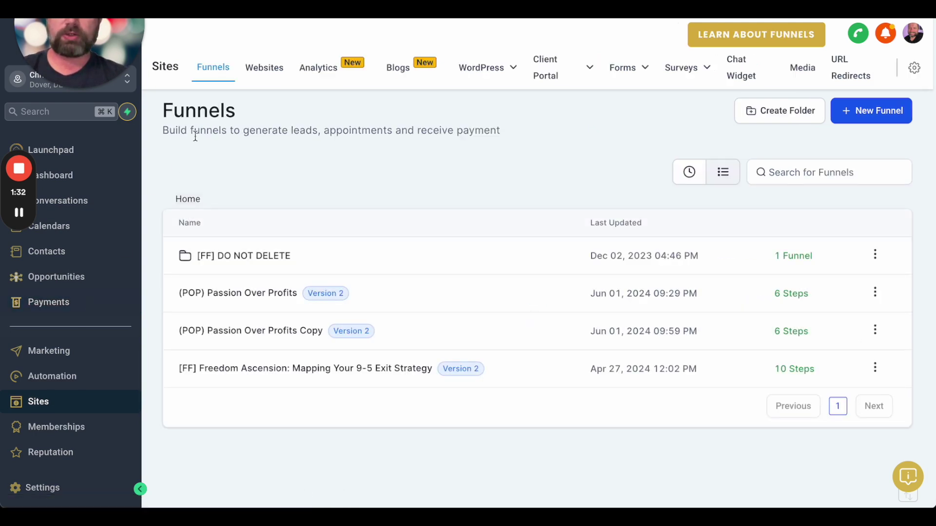
- Create a blank website named 'My website' from the Websites list and begin adding a page
click(272, 71)
drag(69, 49, 67, 426)
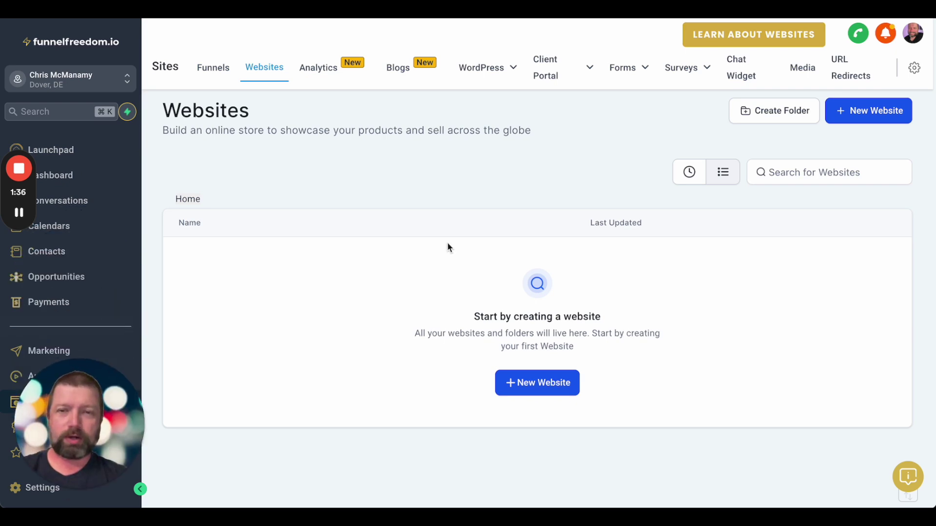
click(540, 387)
click(311, 287)
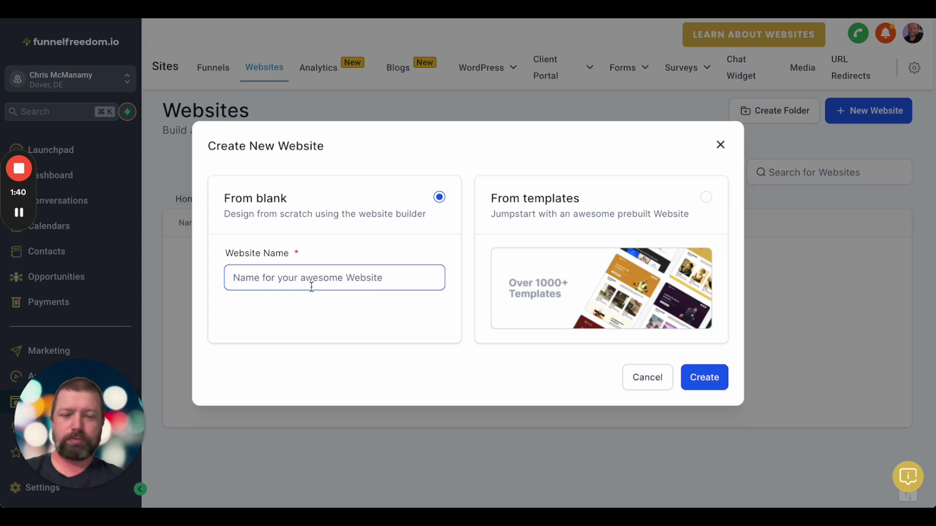
text(My website)
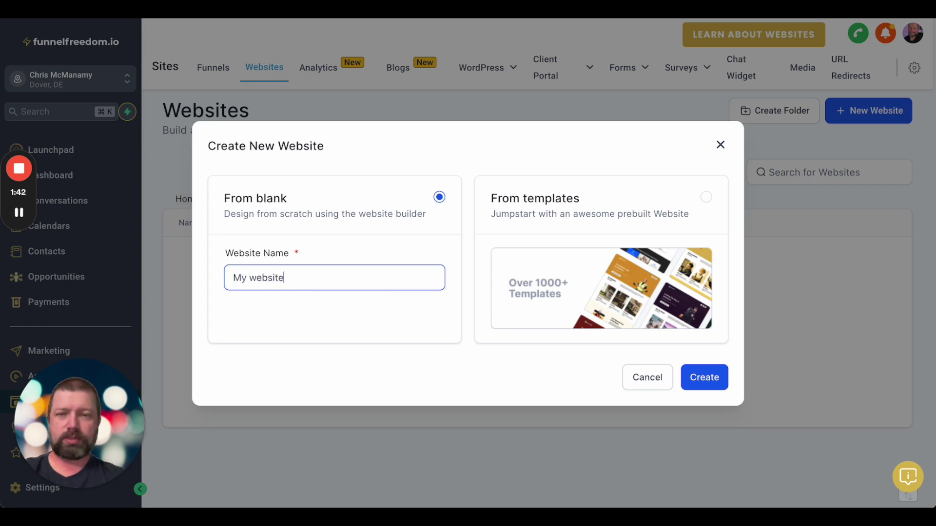
click(716, 383)
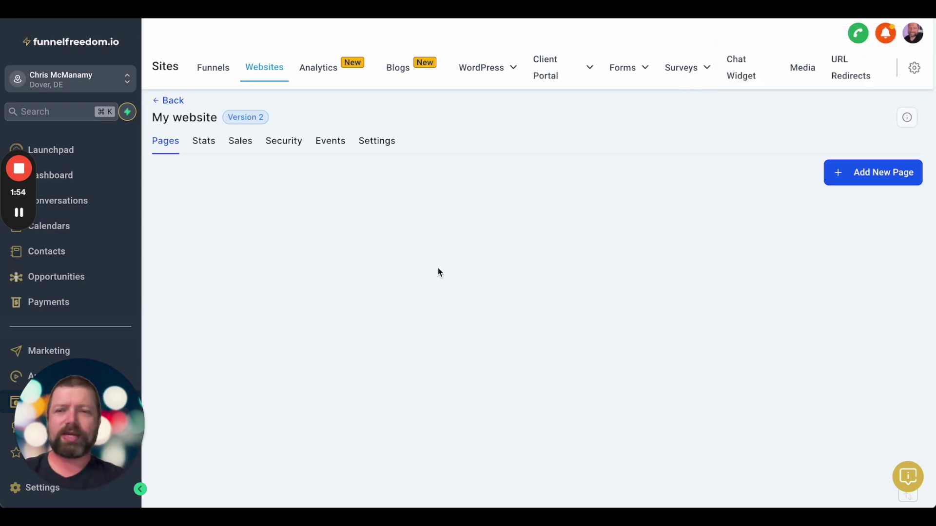
click(835, 170)
- Add a 'Home' page with path /home and start it from a blank design
click(355, 208)
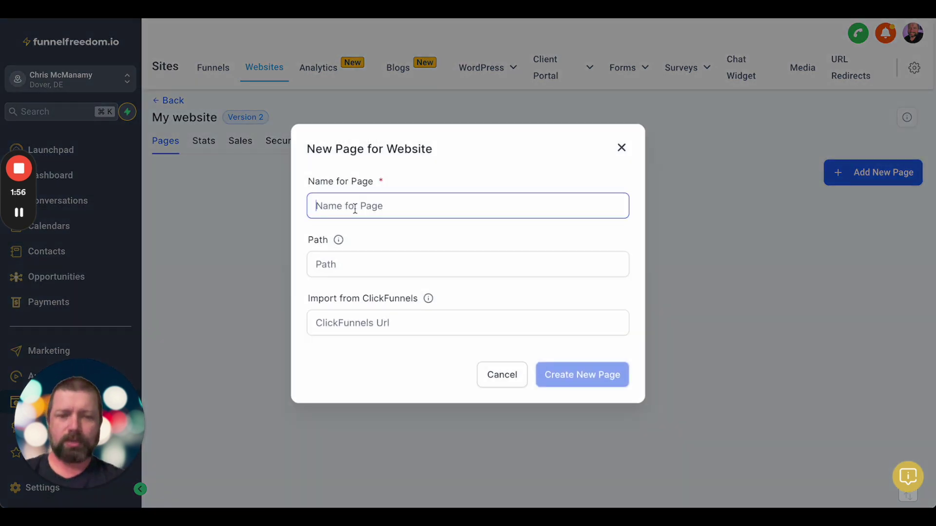
text(Home)
key(BackSpace)
key(BackSpace)
key(BackSpace)
key(BackSpace)
text(Home)
click(341, 265)
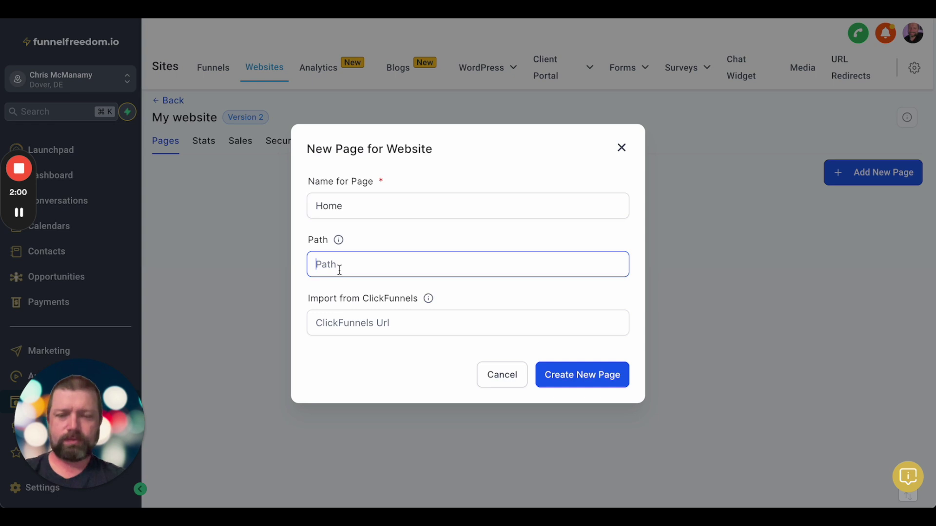
click(334, 266)
text(/home)
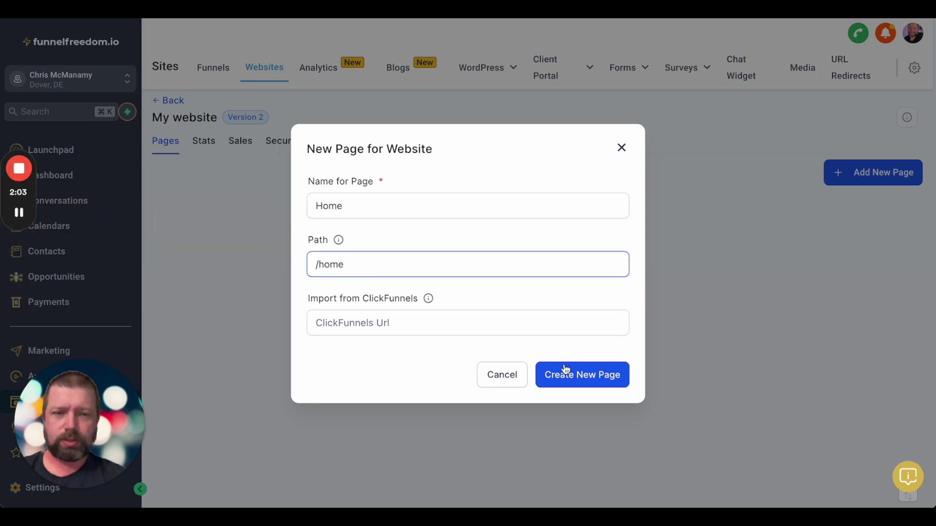
click(564, 374)
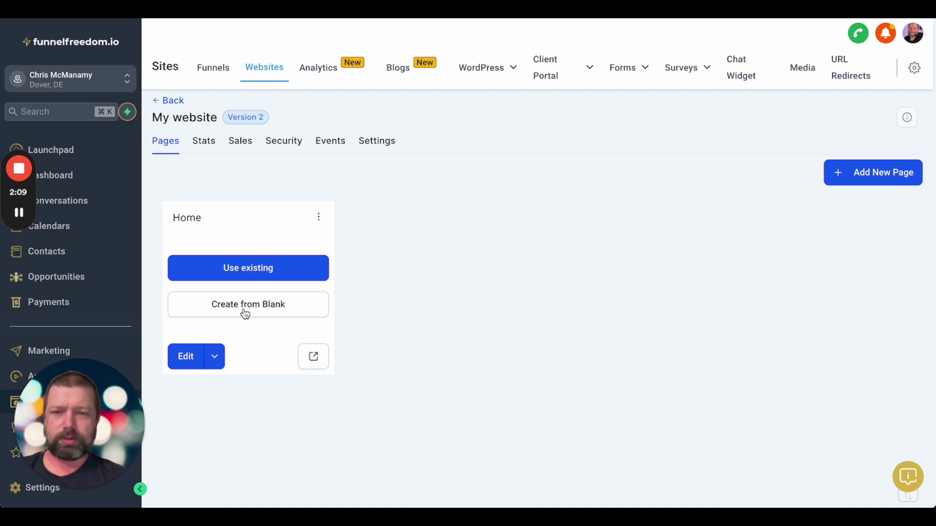
click(245, 312)
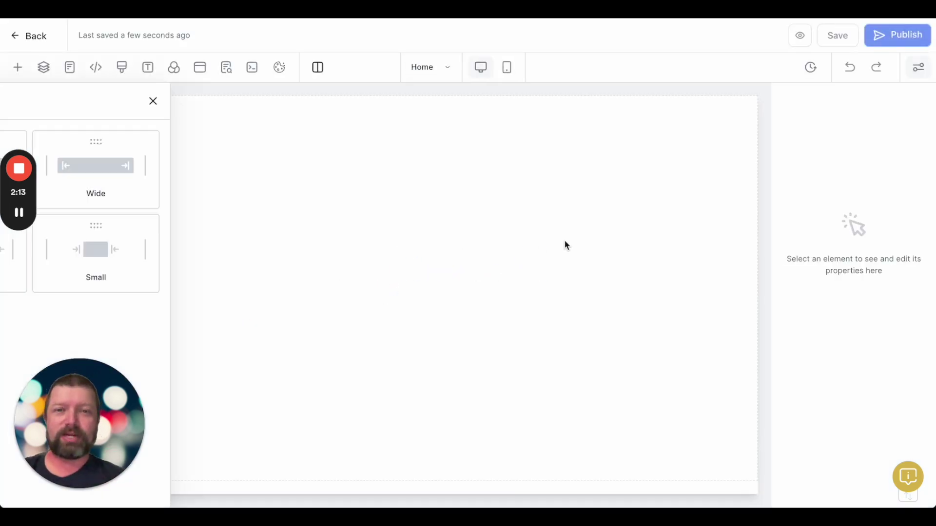
- Find the Store element in Add Elements and add the online store to the website
mouse_move(69, 425)
drag(69, 426, 98, 409)
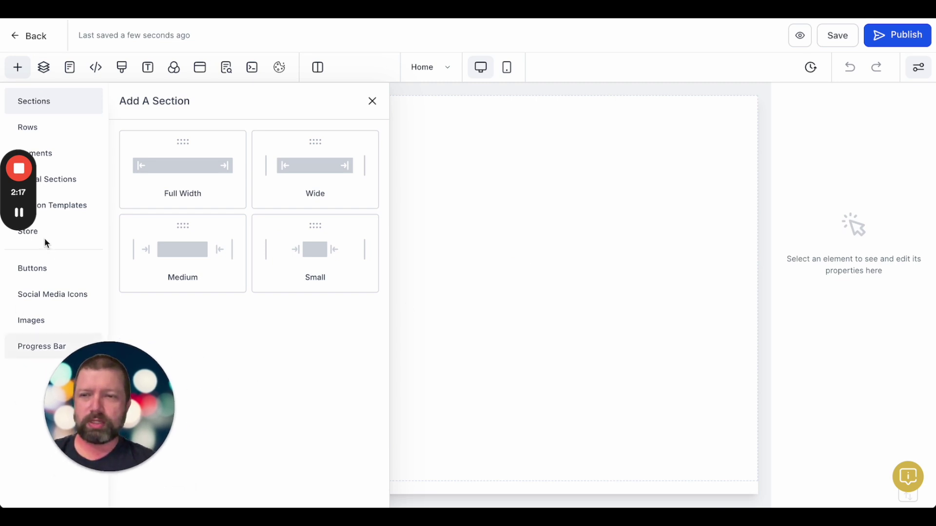
mouse_move(28, 193)
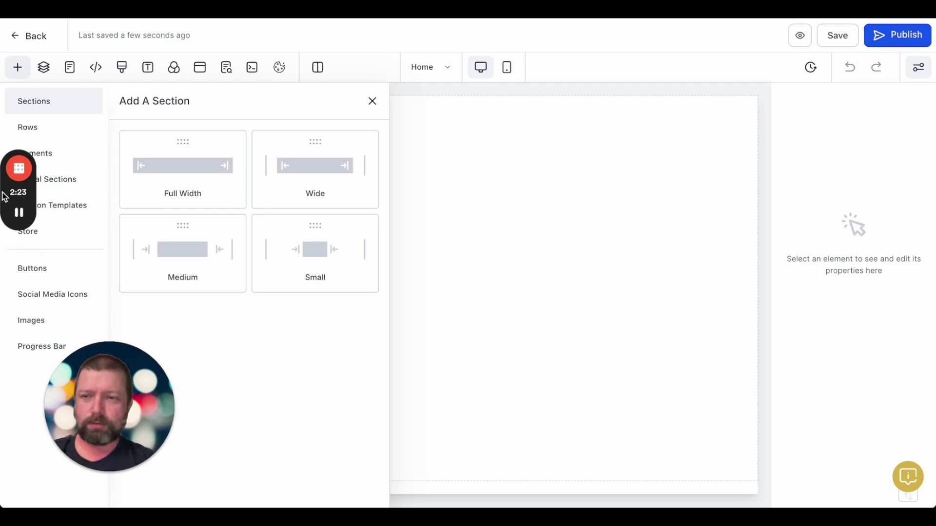
drag(3, 200, 922, 257)
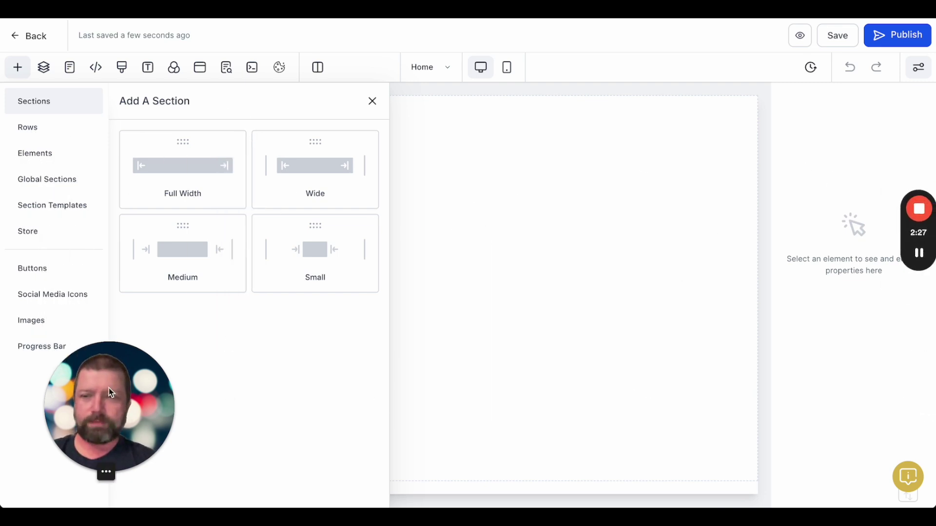
drag(120, 402, 183, 419)
click(29, 231)
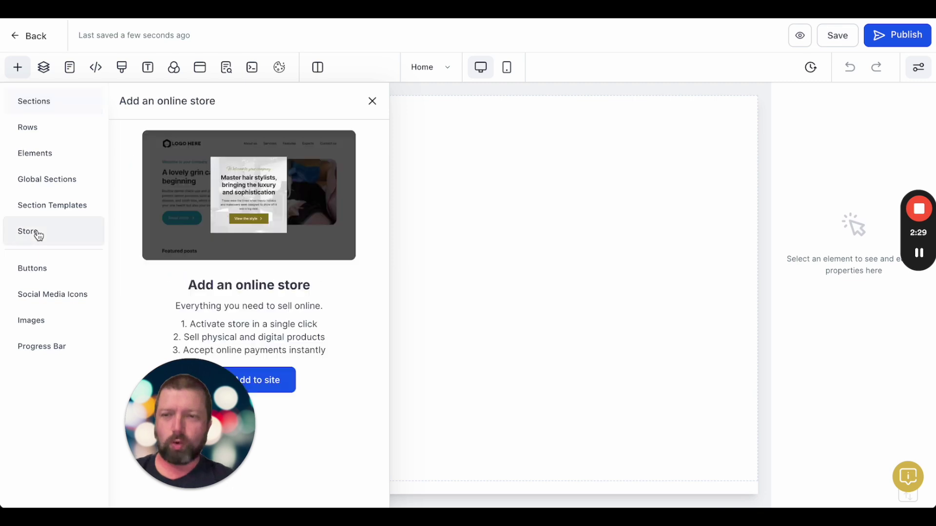
drag(169, 419, 58, 419)
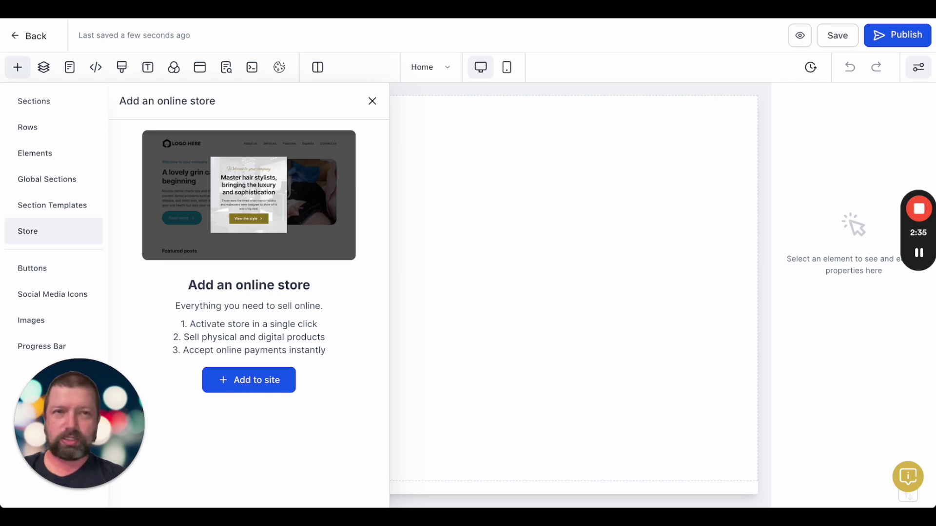
key(alt+d)
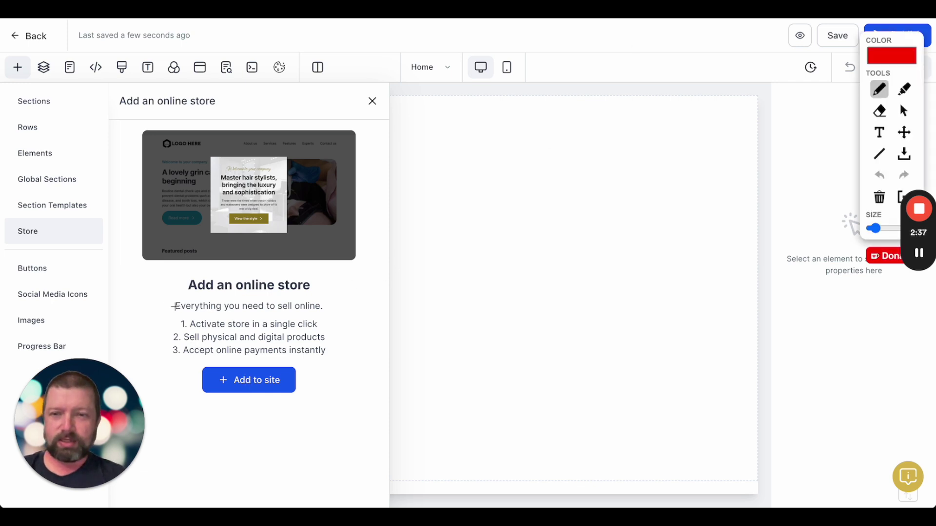
drag(173, 346, 300, 345)
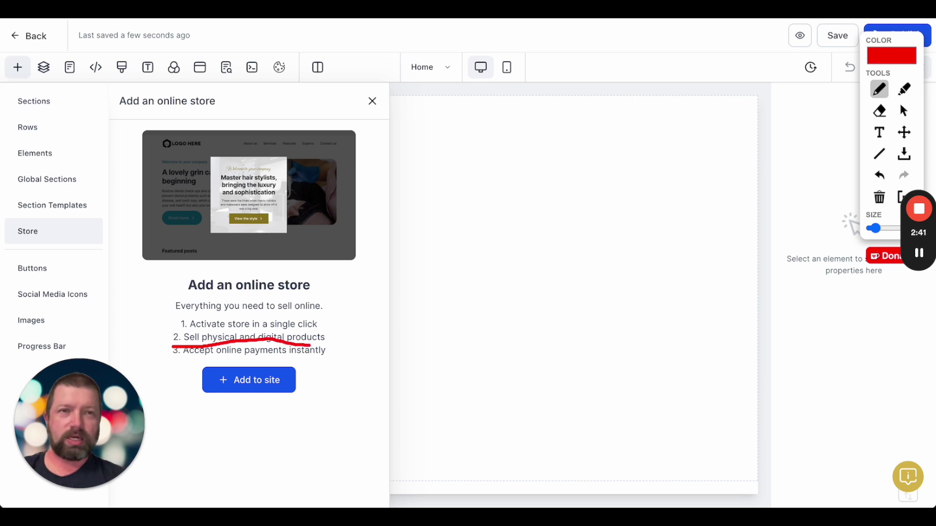
key(alt+d)
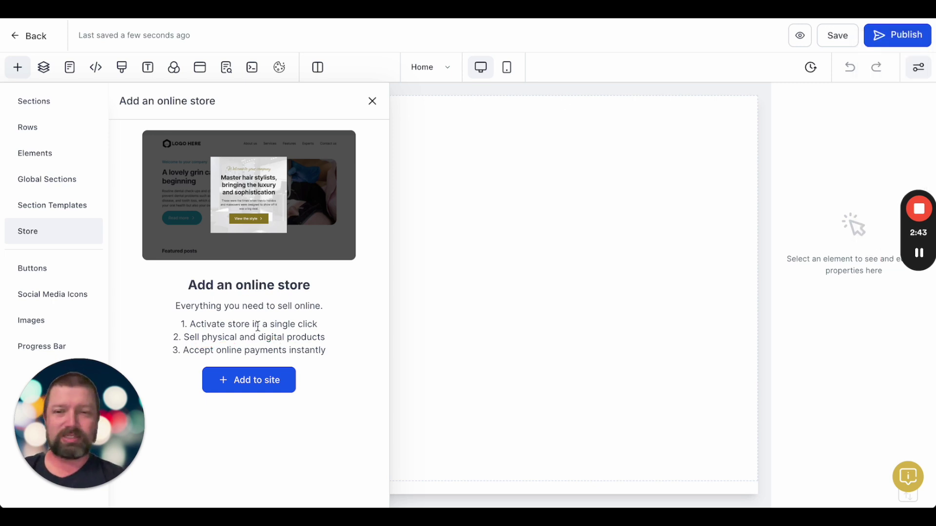
click(242, 380)
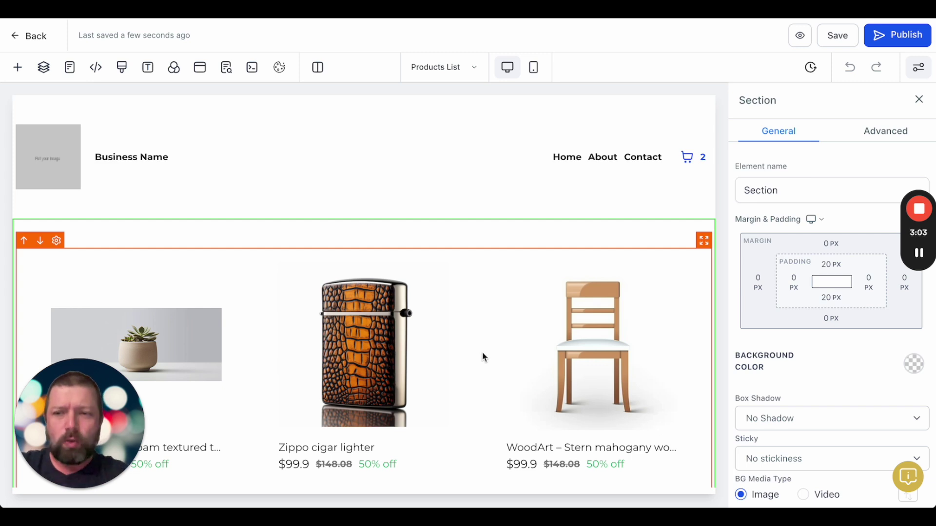
- Inspect the generated Products List page and select its product grid to view Product List settings
scroll(533, 314, down, 3)
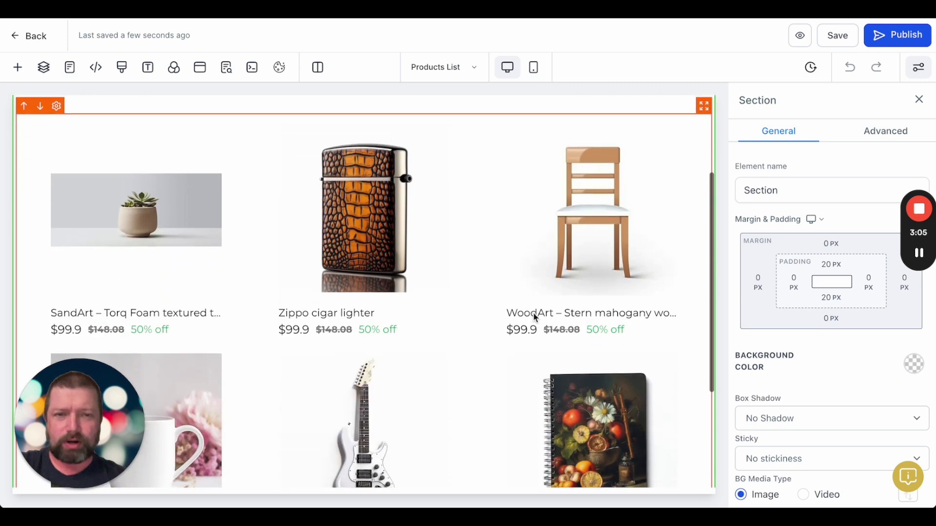
scroll(534, 317, down, 1)
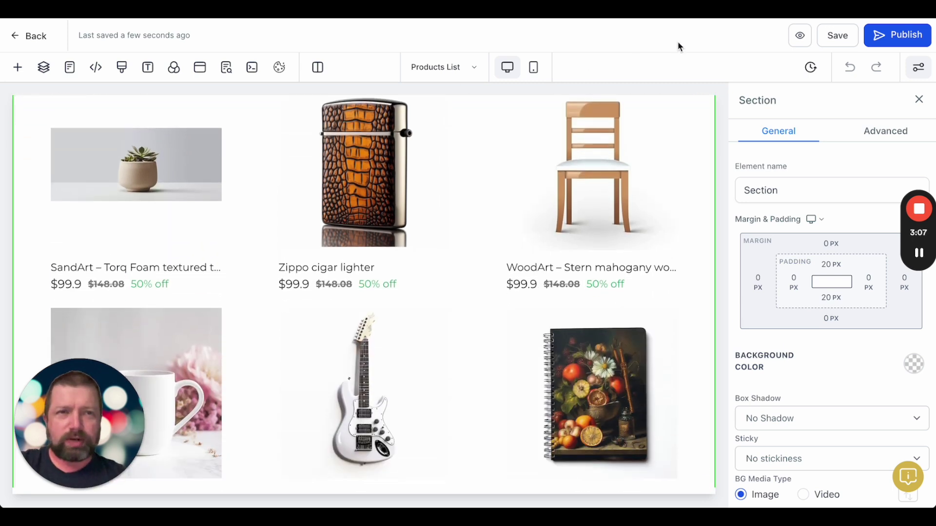
key(alt+shift+d)
drag(222, 196, 244, 177)
drag(416, 183, 454, 169)
mouse_move(404, 376)
mouse_down()
mouse_move(427, 399)
mouse_move(455, 366)
mouse_up()
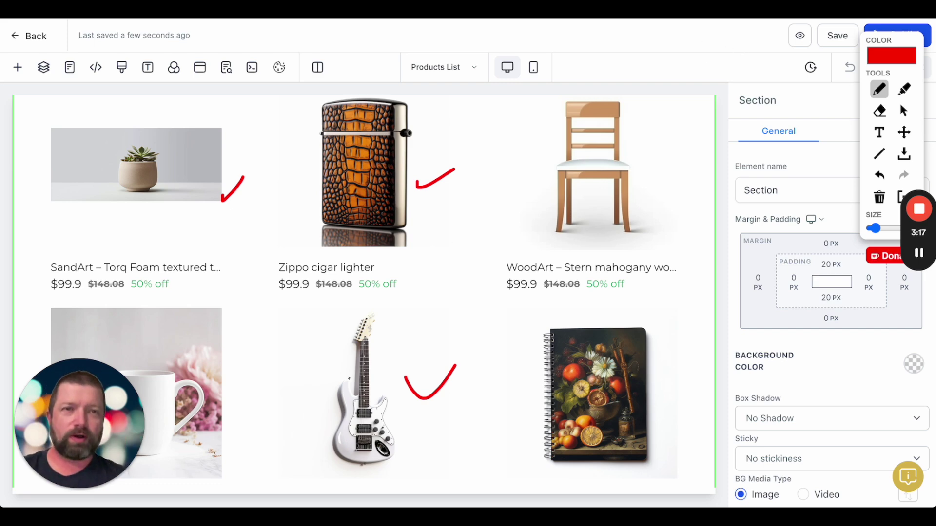
key(Escape)
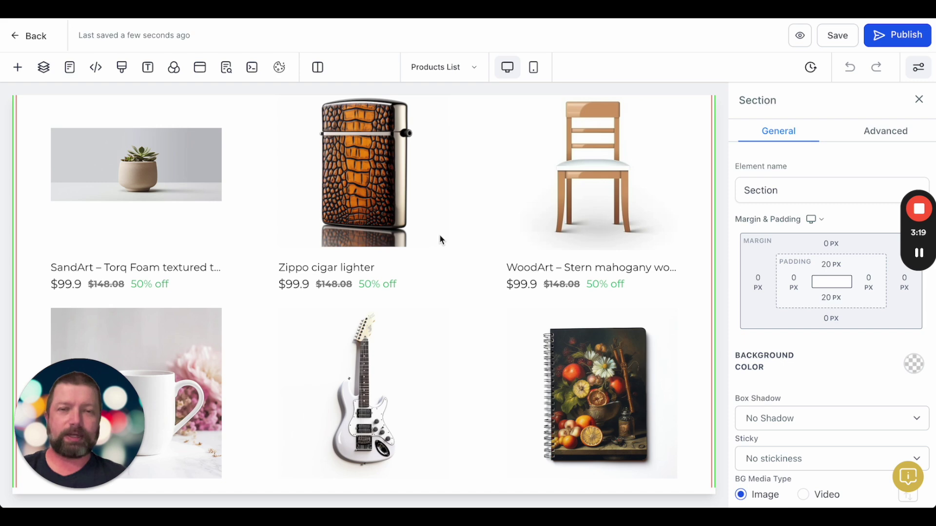
click(448, 239)
scroll(447, 239, down, 1)
scroll(447, 239, up, 2)
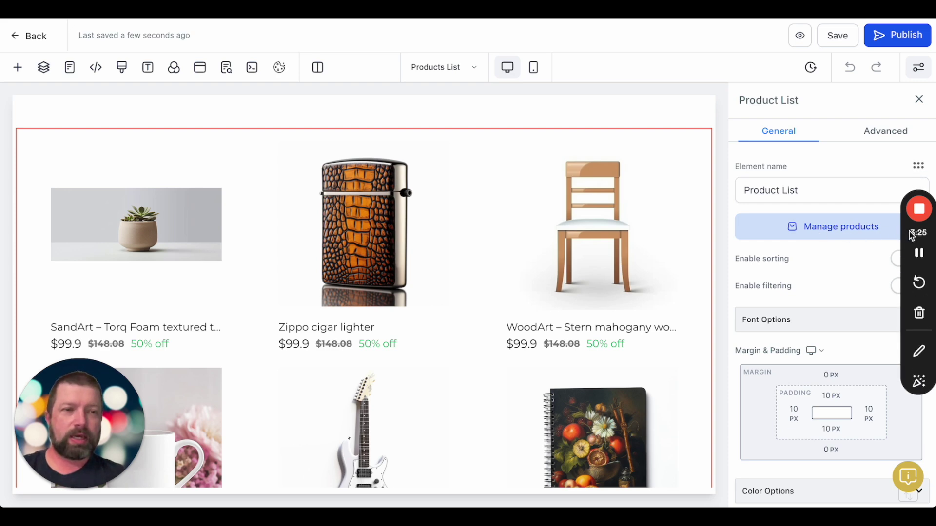
drag(883, 237, 13, 272)
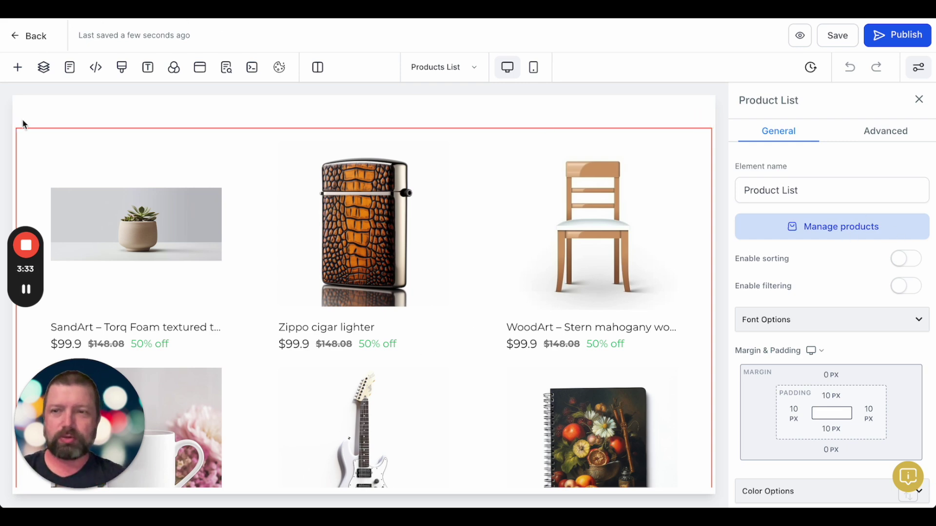
- Exit the builder, review the six new store pages of My website, and return to Payments
click(31, 34)
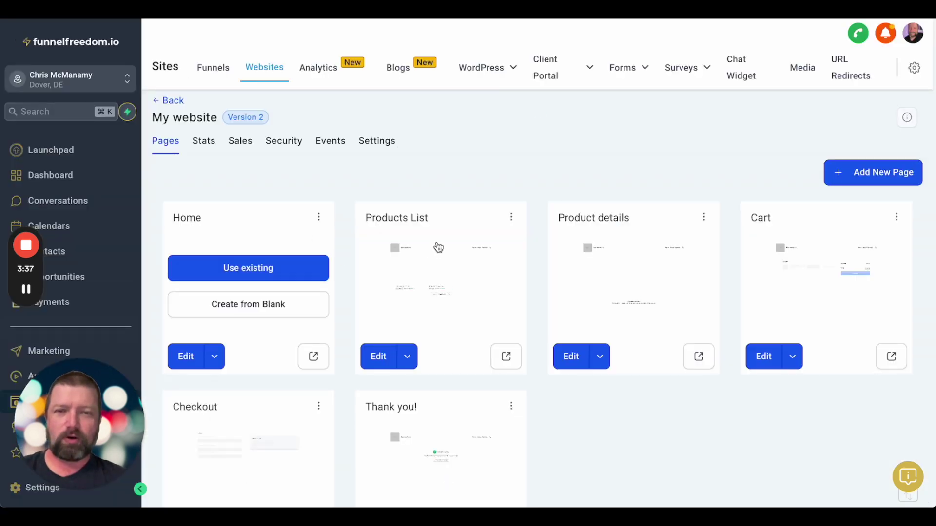
scroll(760, 282, down, 2)
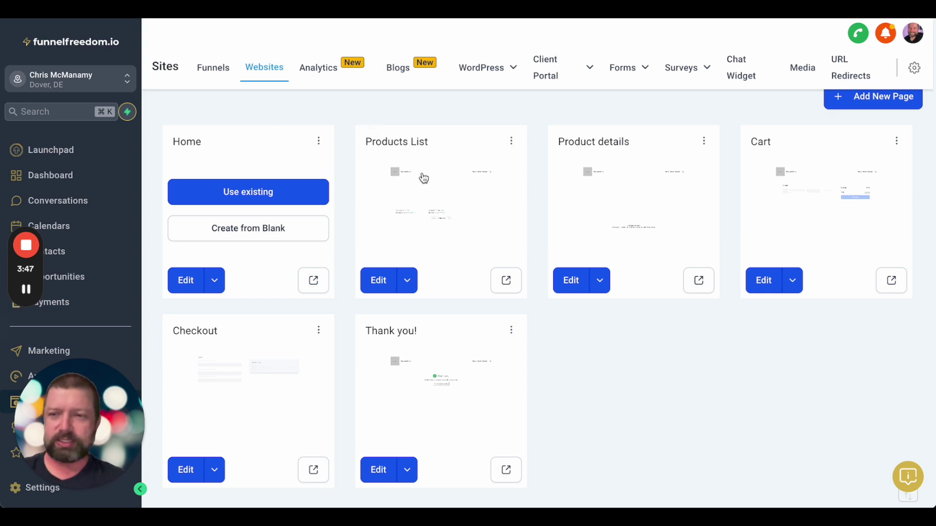
click(68, 303)
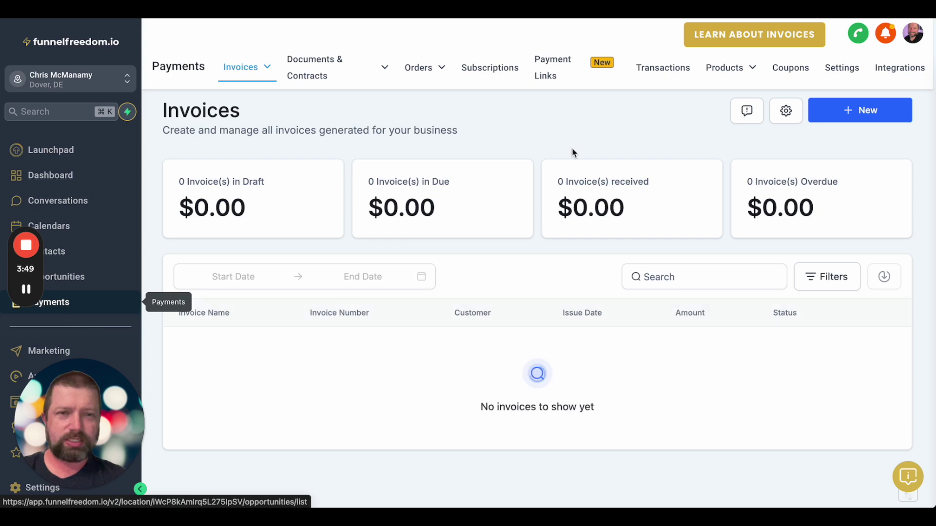
- Confirm Passion Over Profits has Include in Online store turned on, then return to the products list
click(747, 68)
click(698, 94)
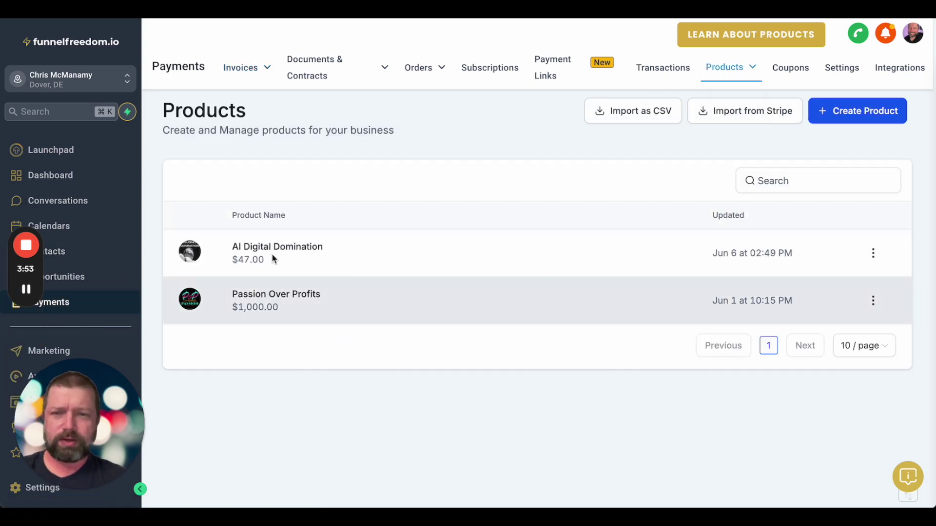
click(258, 296)
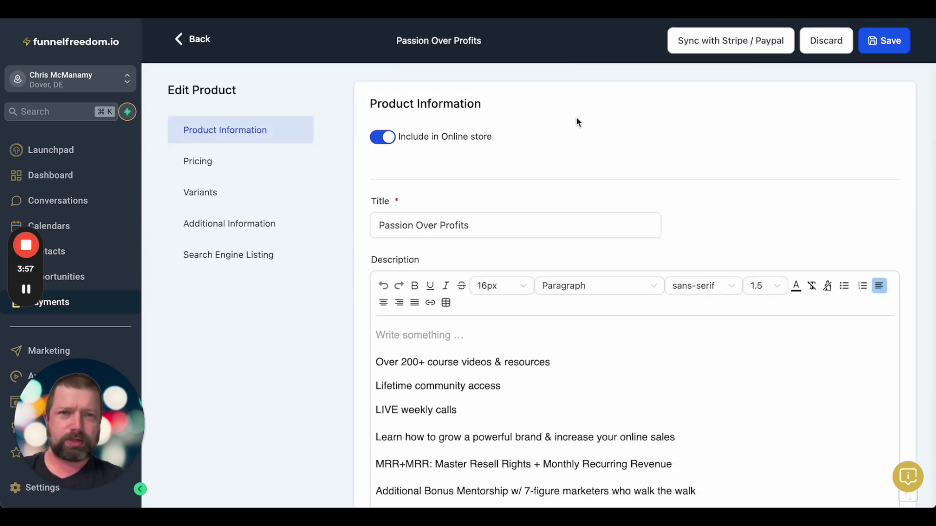
mouse_move(382, 158)
mouse_down()
mouse_move(449, 159)
mouse_move(515, 122)
mouse_move(365, 106)
mouse_move(389, 156)
mouse_up()
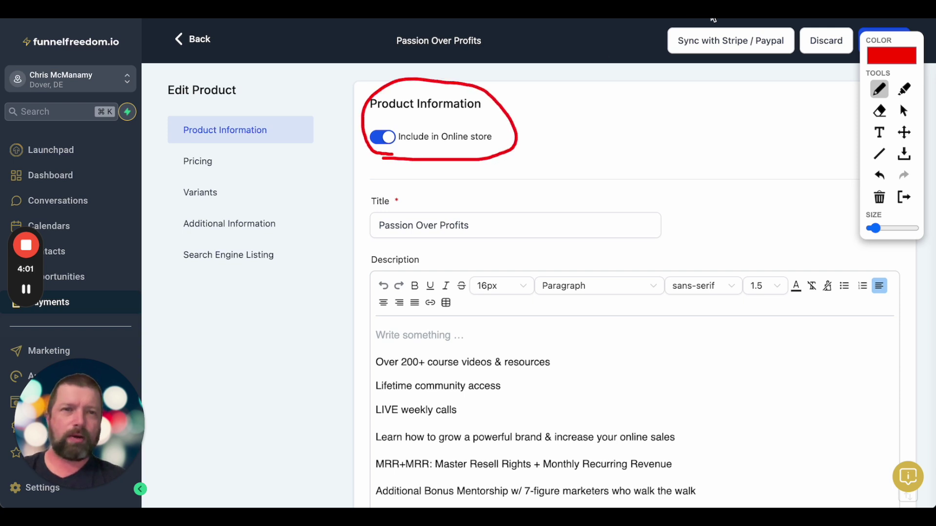
key(Escape)
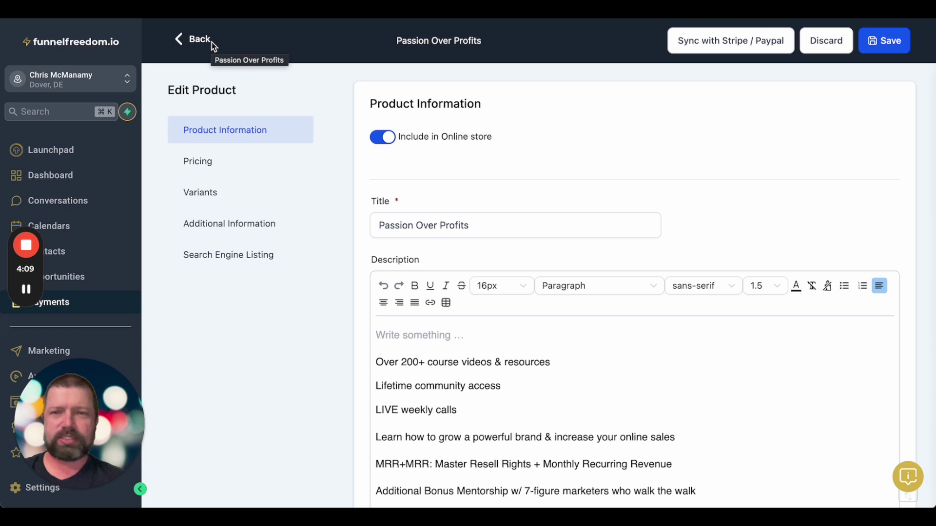
click(211, 42)
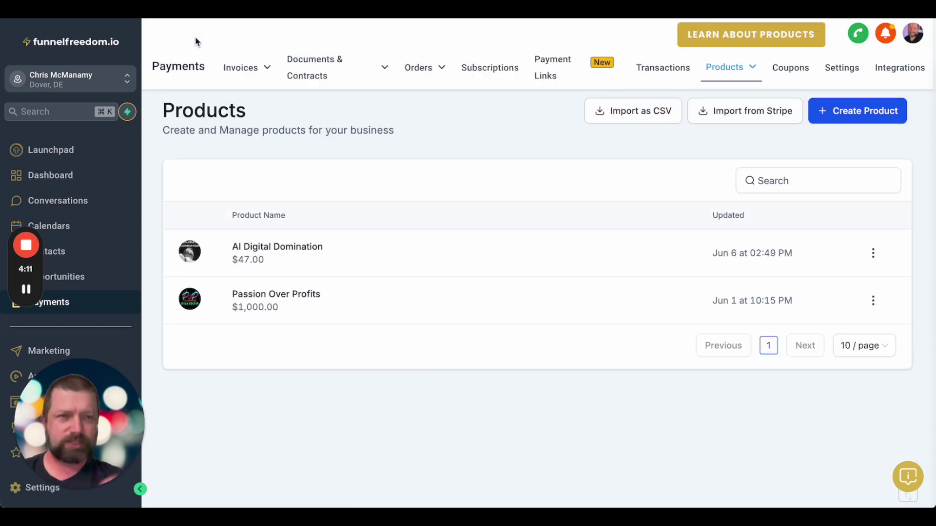
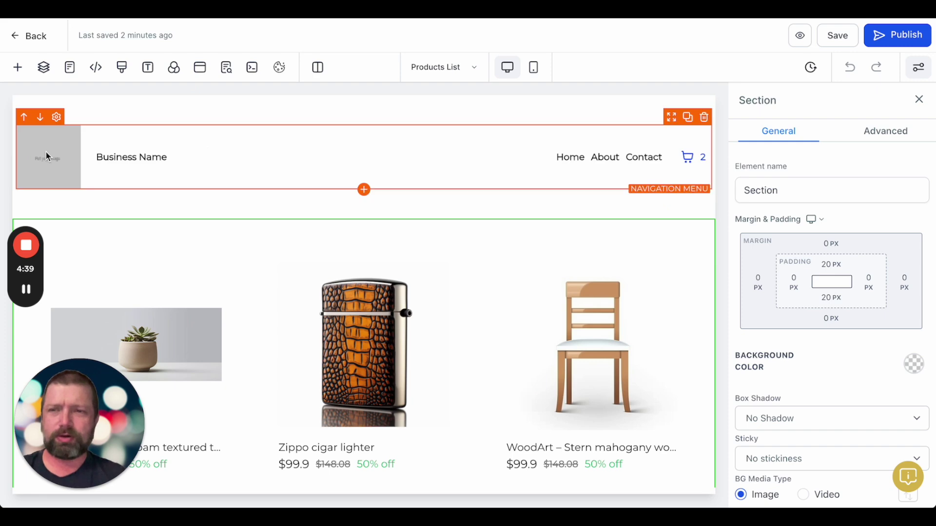
- In Brand Logo Config, turn Logo In Menu off and back on so the logo stays shown
scroll(715, 300, down, 5)
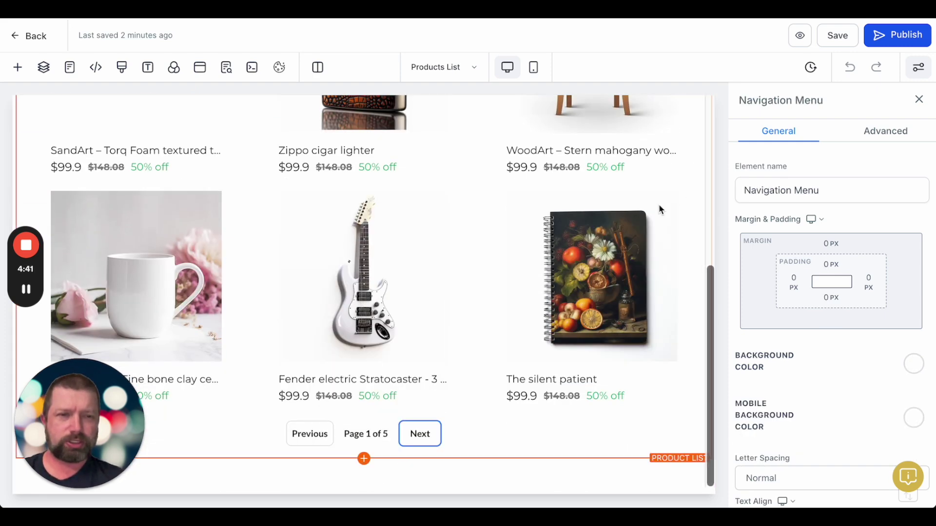
scroll(653, 207, up, 5)
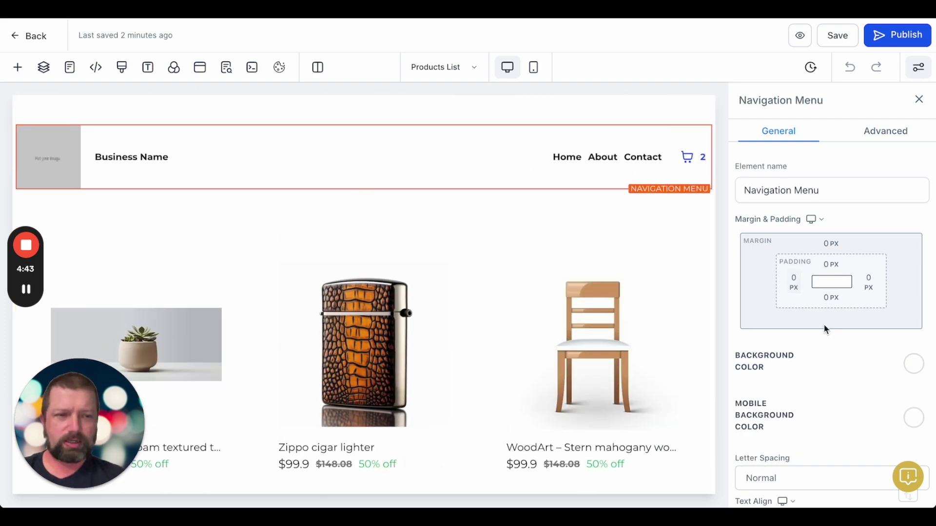
scroll(824, 324, down, 8)
scroll(823, 323, down, 10)
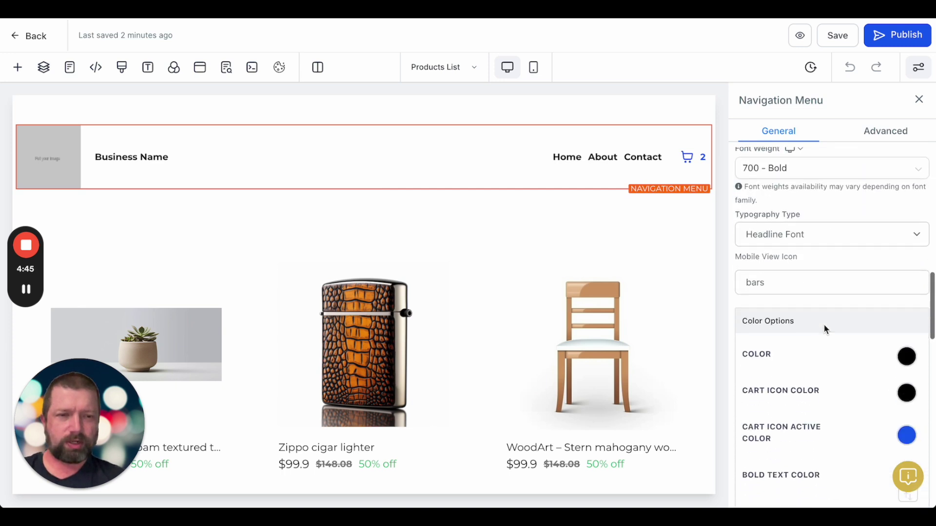
scroll(823, 324, down, 5)
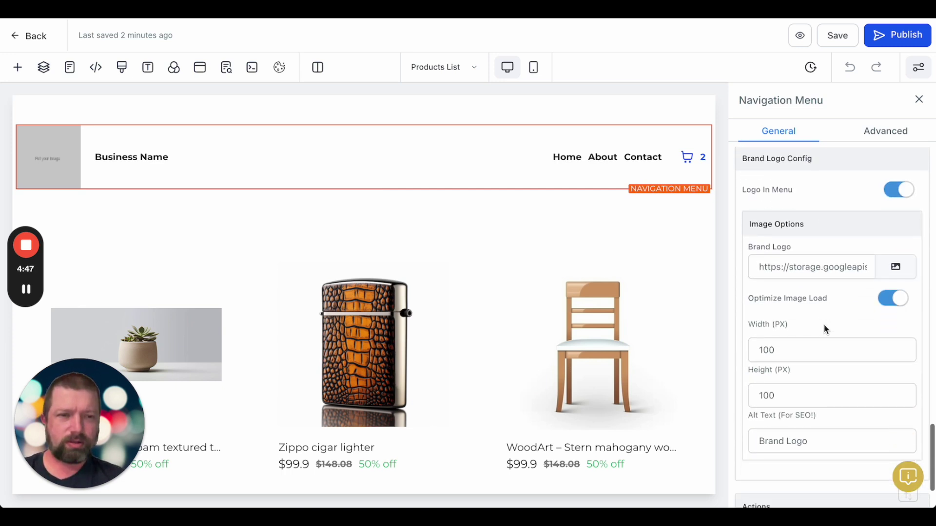
click(900, 190)
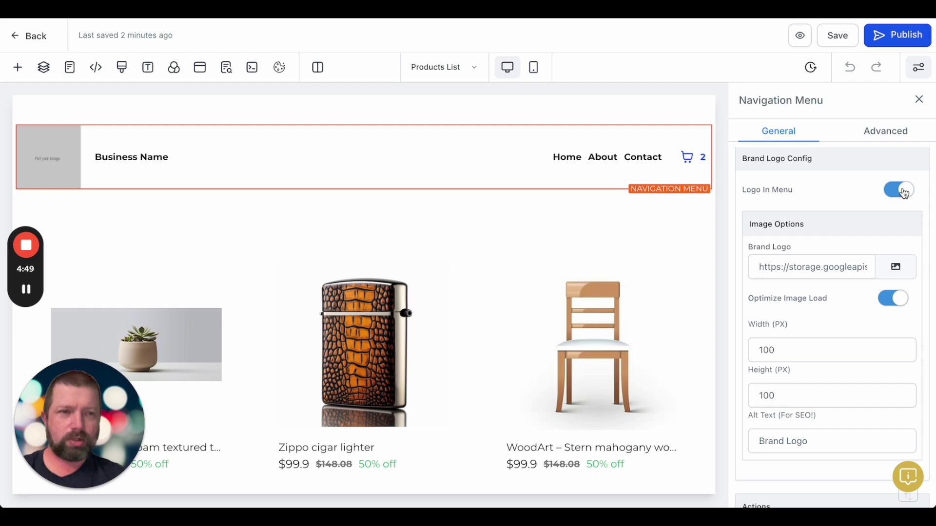
scroll(849, 174, up, 3)
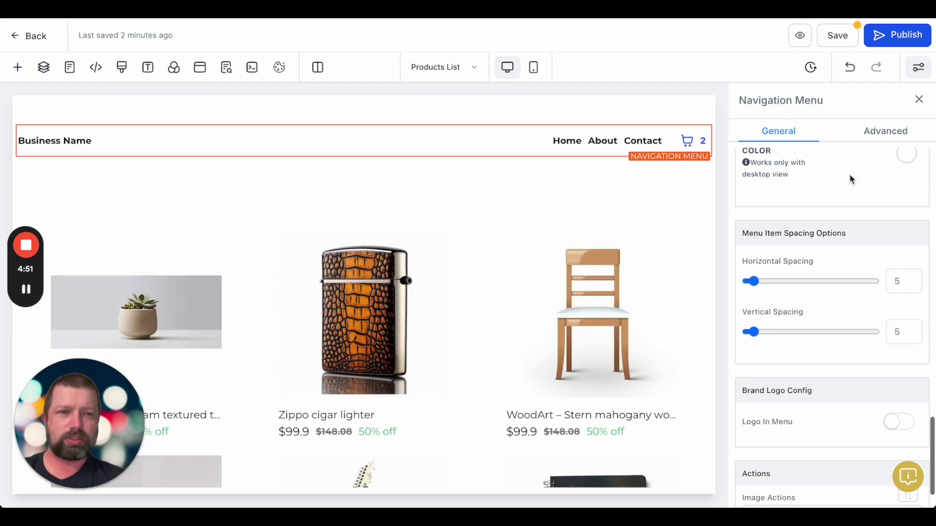
scroll(849, 174, down, 3)
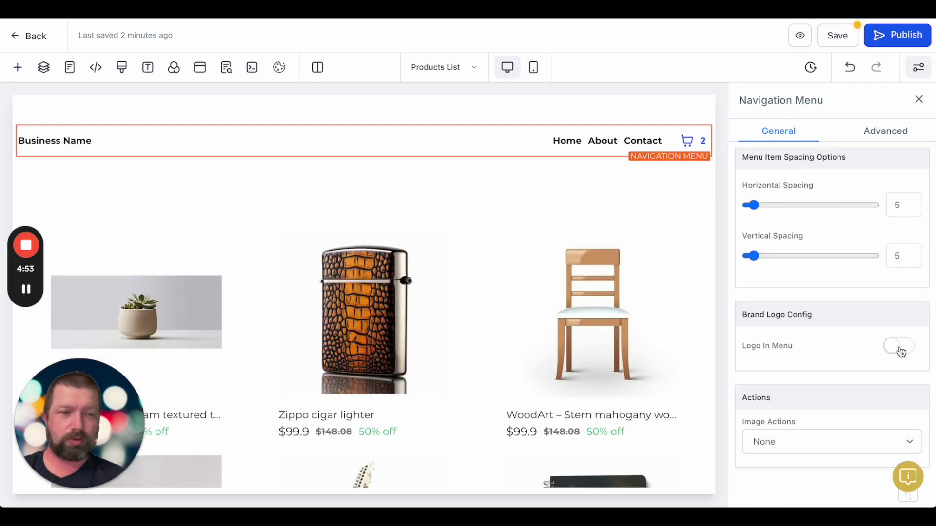
click(900, 346)
- Try disabling optimized loading for the logo, then cancel to keep it on
scroll(877, 344, down, 3)
click(892, 294)
click(518, 109)
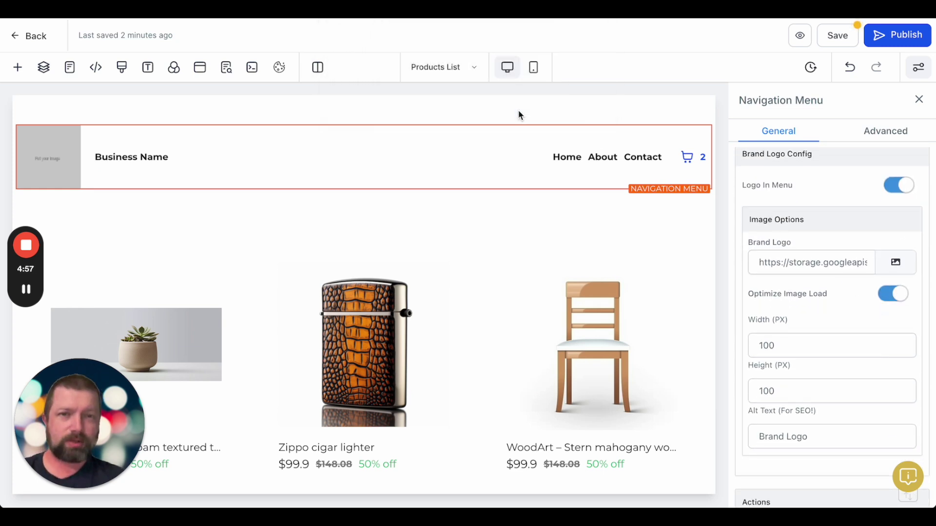
- Set the CM logo from My Media as the navigation menu's brand logo
click(896, 258)
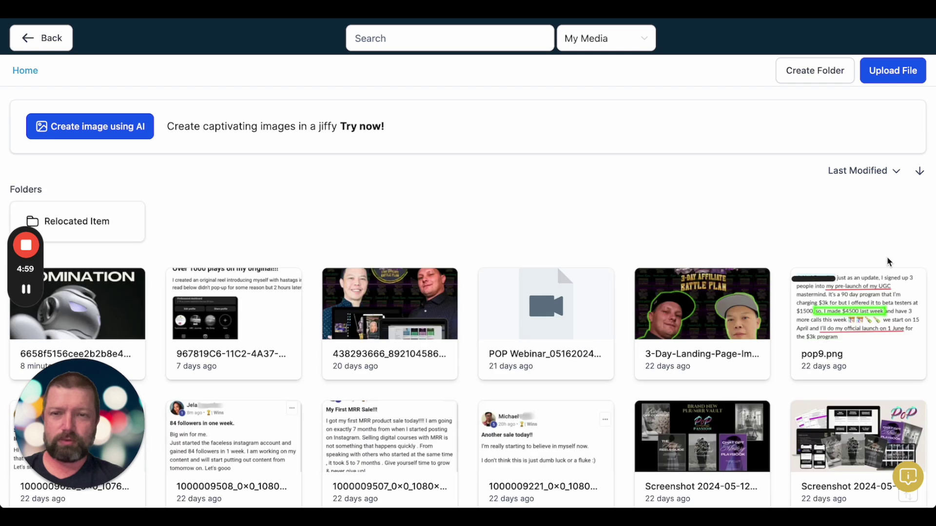
scroll(547, 230, down, 8)
click(858, 312)
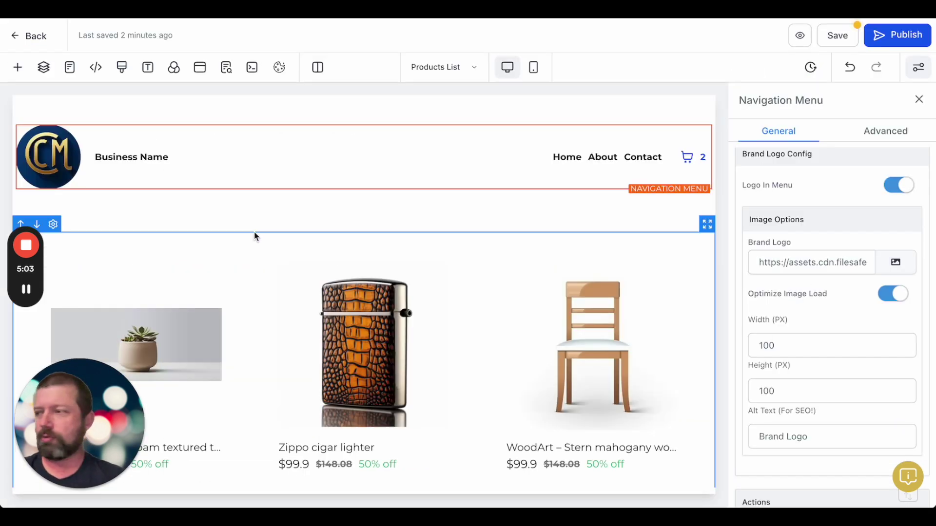
- Replace the 'Business Name' header text with the site owner's full name
double_click(141, 154)
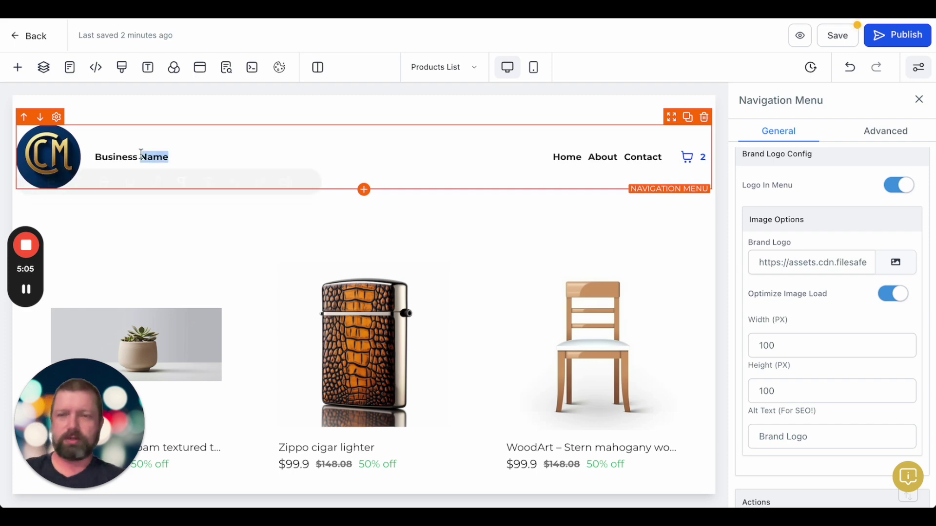
right_click(140, 156)
key(Escape)
drag(171, 157, 95, 157)
text(chris McManamy)
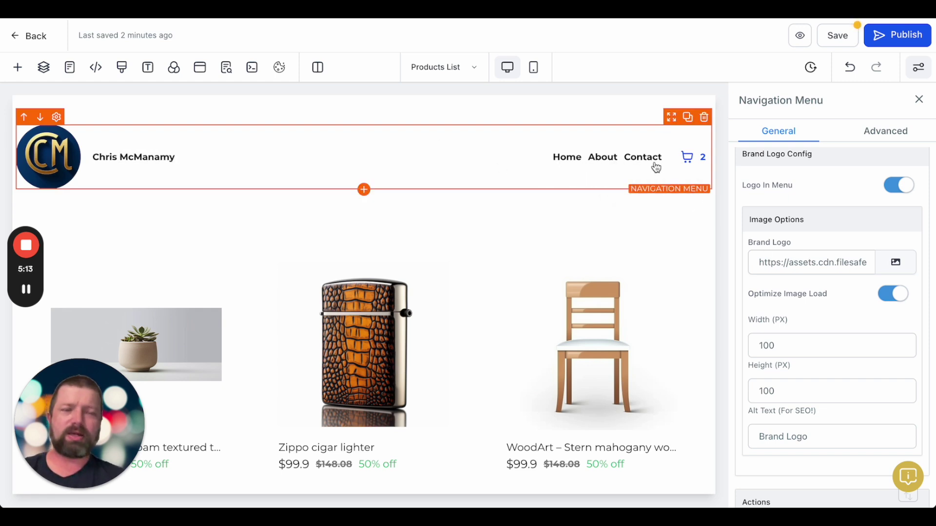
scroll(767, 262, up, 15)
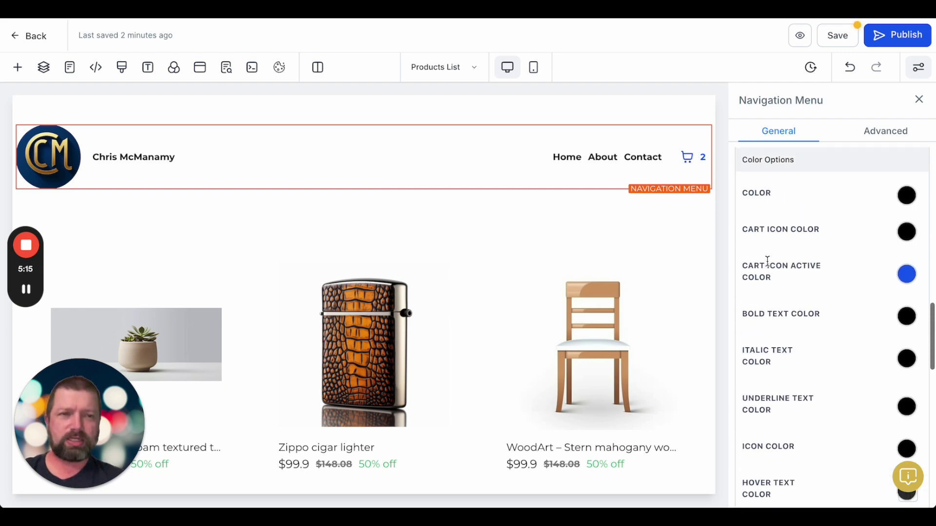
- Delete the Contact and About menu items and set the menu font size to 16 px
scroll(767, 262, down, 1)
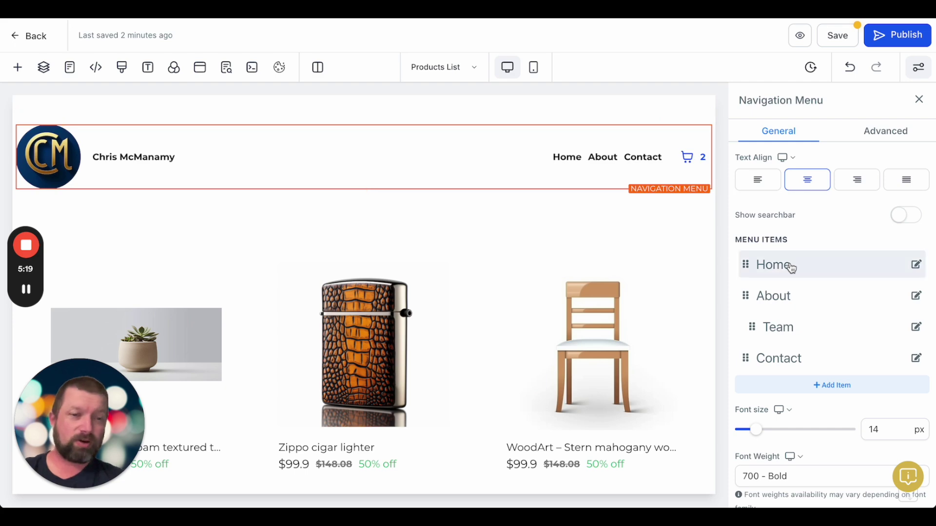
click(916, 358)
click(363, 350)
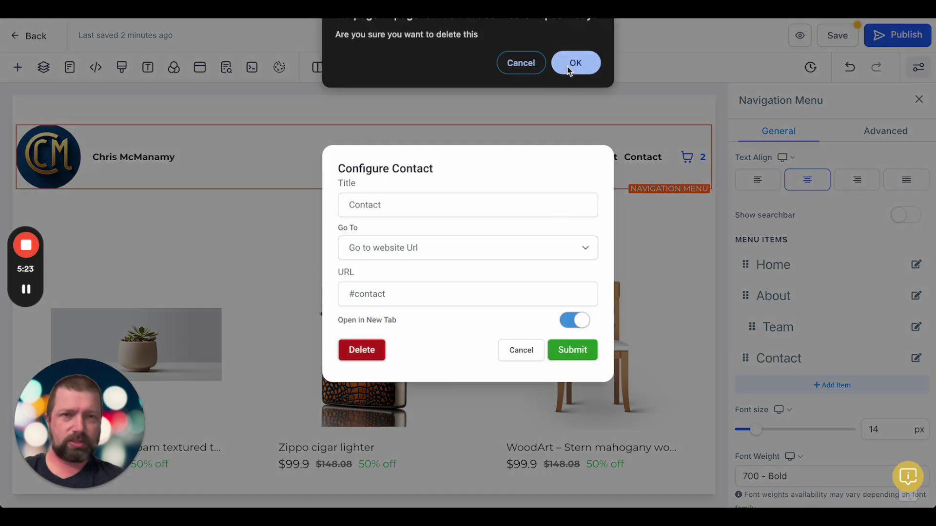
click(567, 67)
click(916, 298)
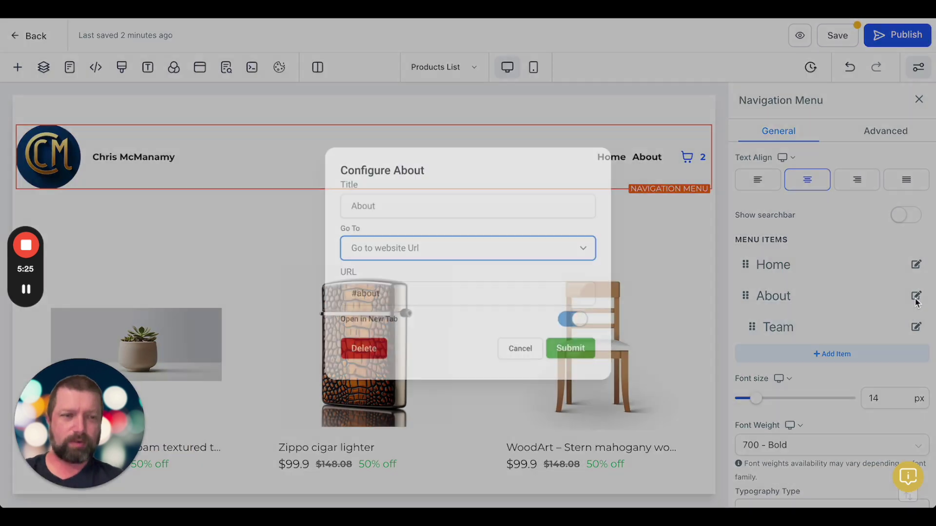
click(379, 352)
click(566, 66)
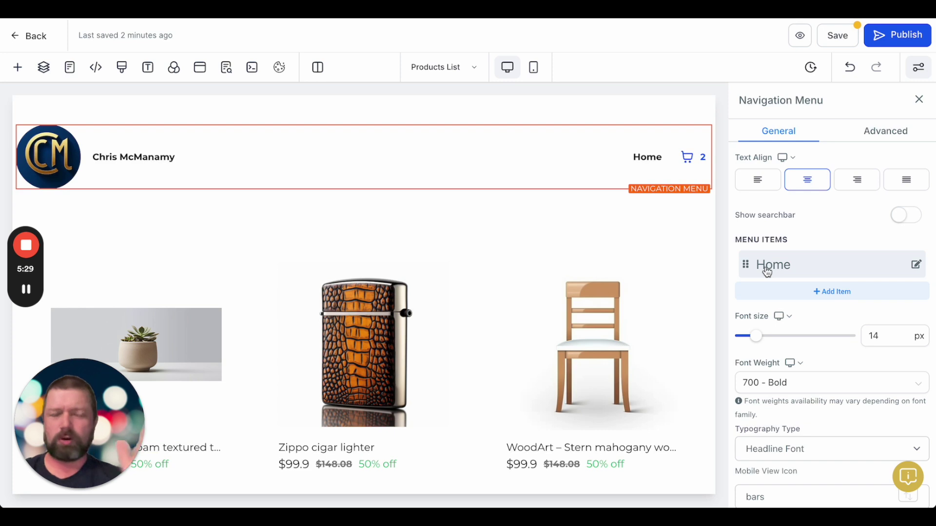
mouse_move(756, 336)
mouse_down()
mouse_move(774, 339)
mouse_move(758, 340)
mouse_up()
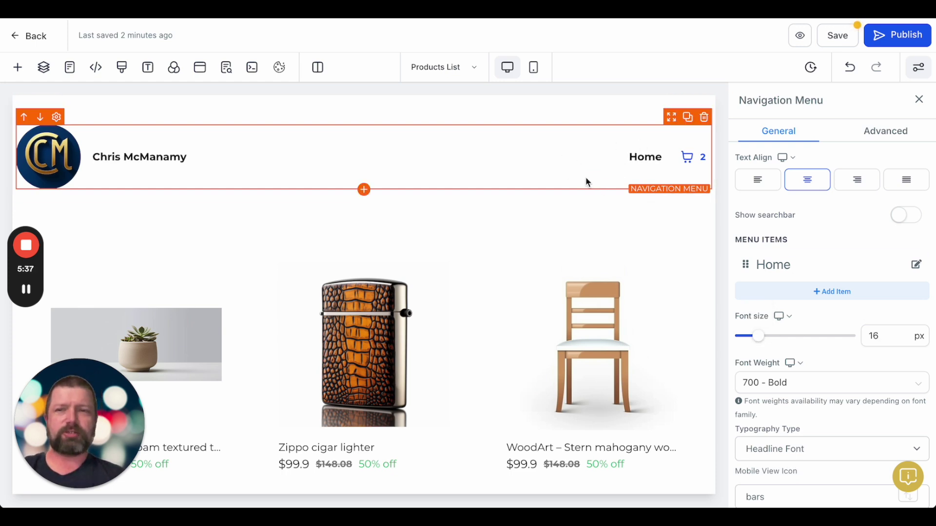
scroll(586, 181, down, 2)
- Set the Product List's 50% off discount label colour to blue
click(488, 224)
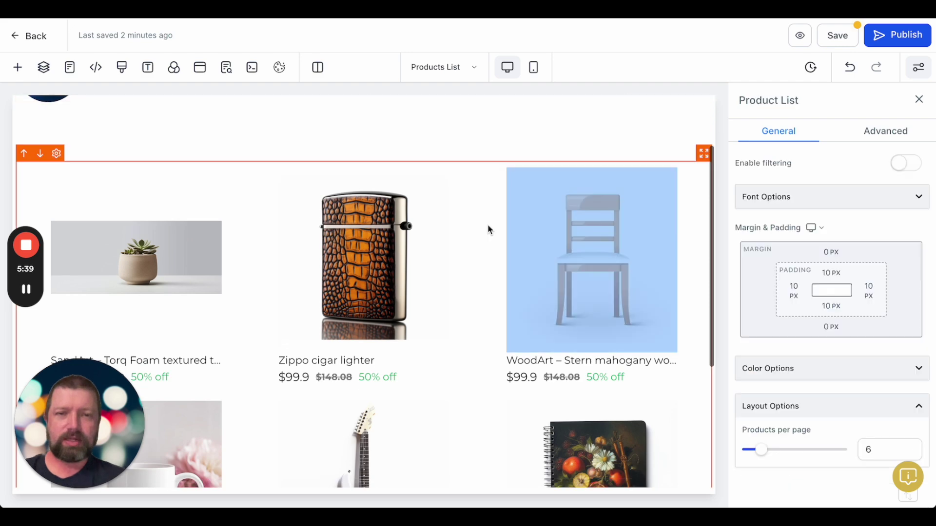
scroll(531, 262, down, 2)
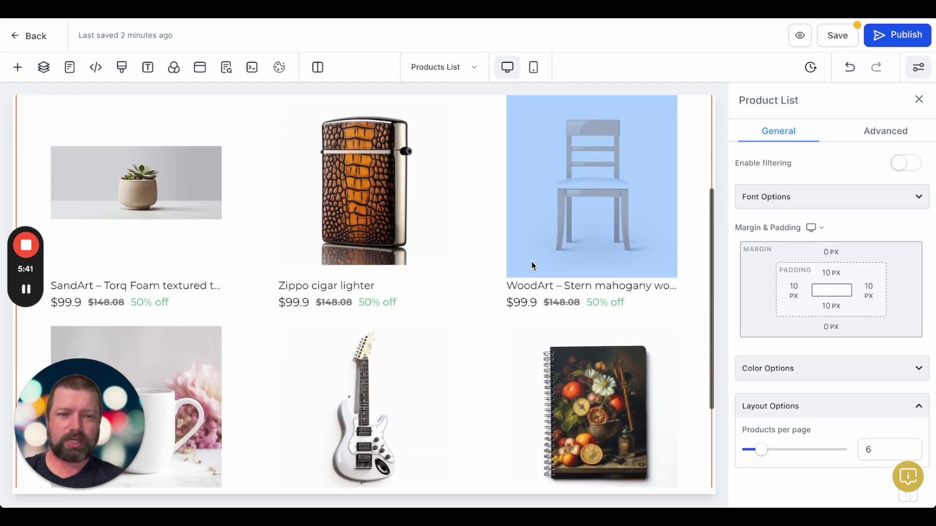
scroll(531, 262, down, 1)
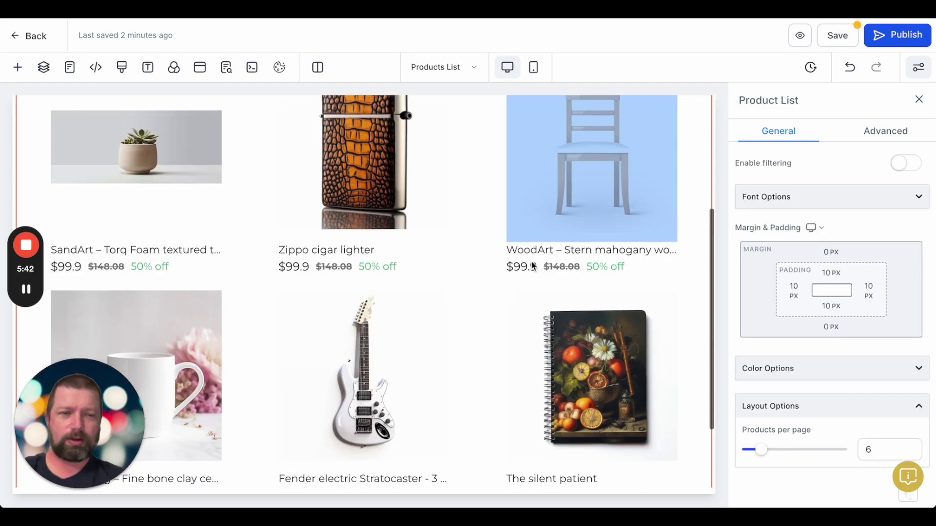
click(916, 369)
scroll(850, 381, down, 5)
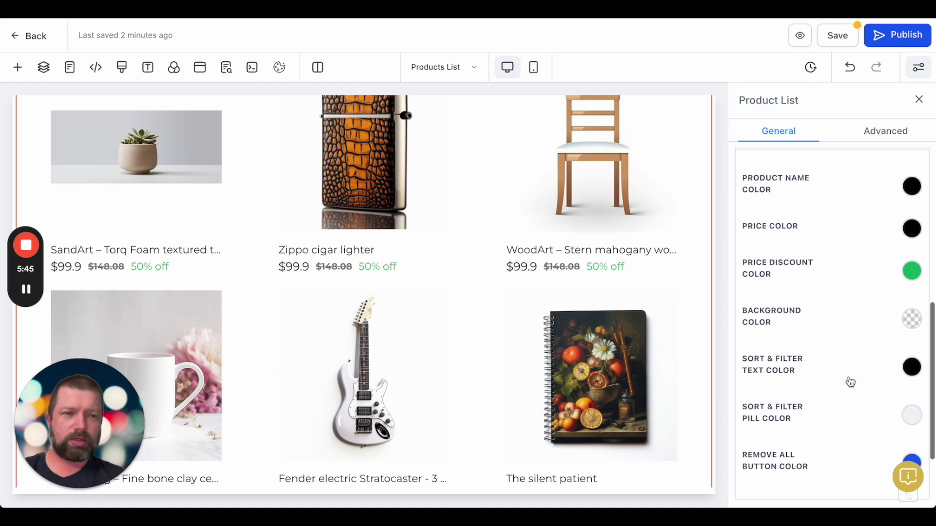
click(912, 267)
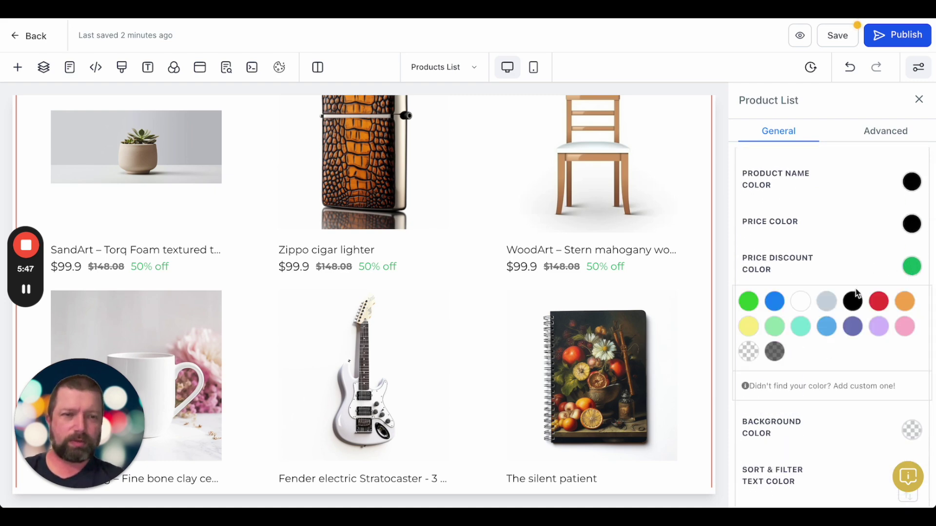
click(879, 306)
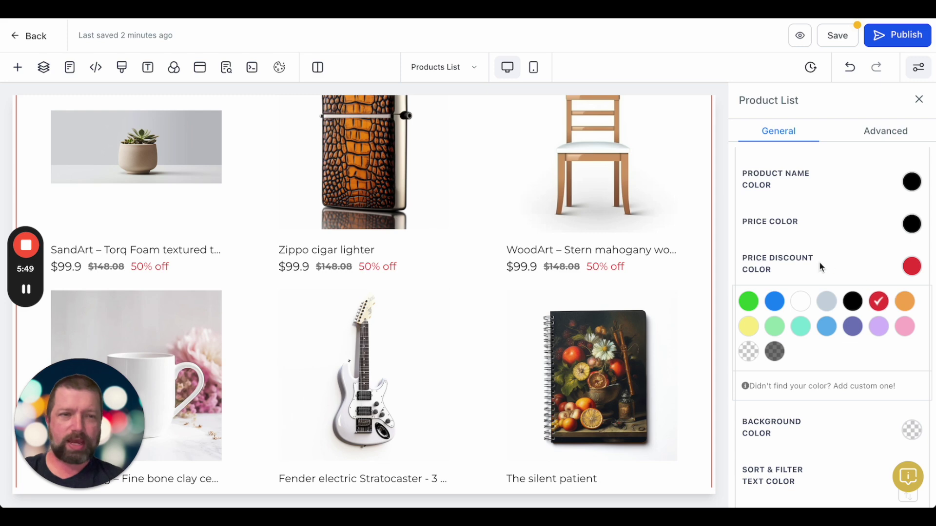
click(752, 330)
click(751, 303)
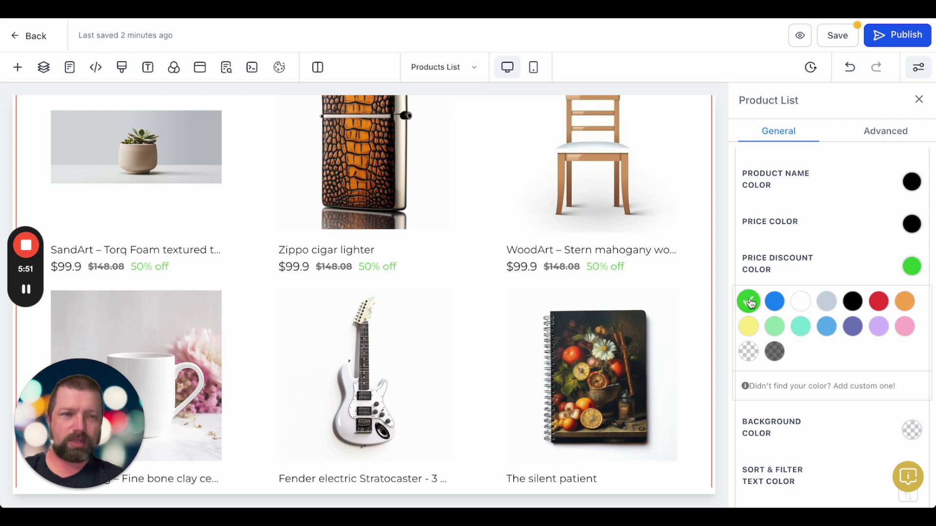
click(802, 325)
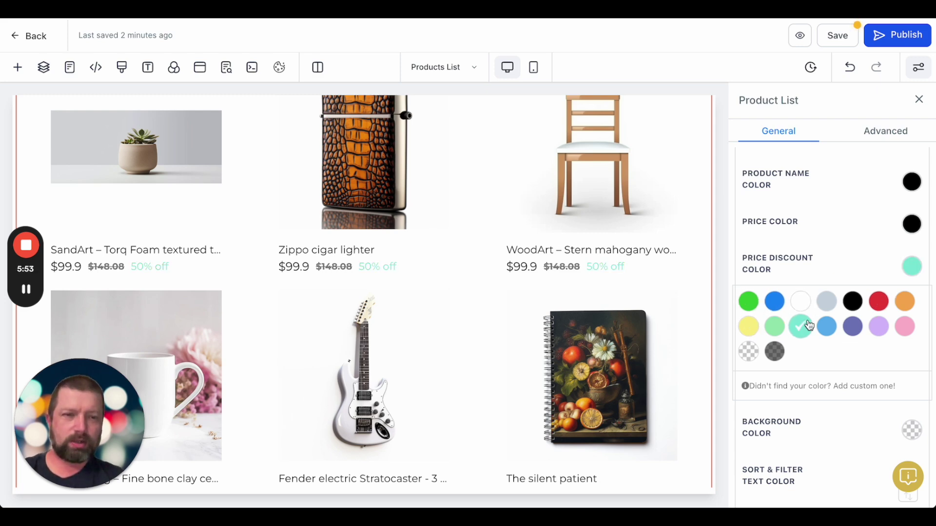
click(775, 301)
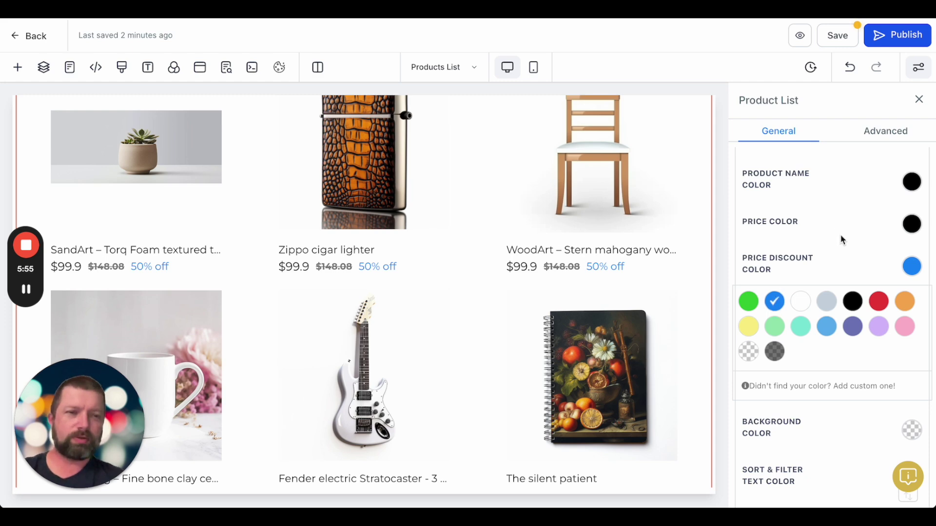
click(910, 267)
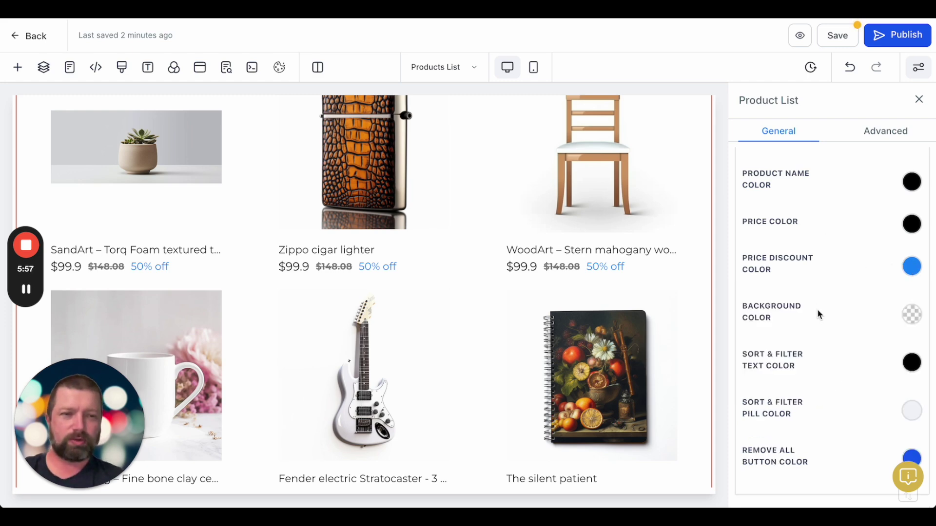
- Set the Product List background colour to white
scroll(829, 312, down, 1)
click(911, 296)
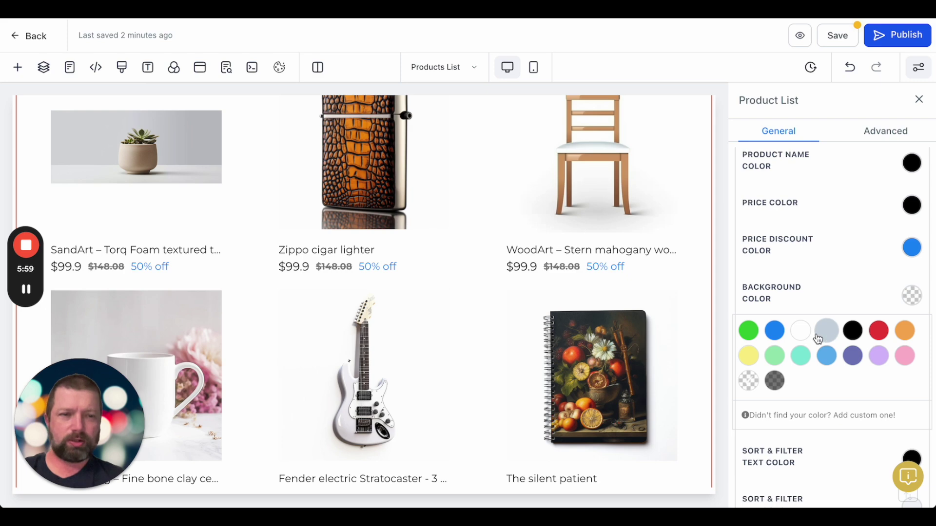
click(853, 332)
click(801, 336)
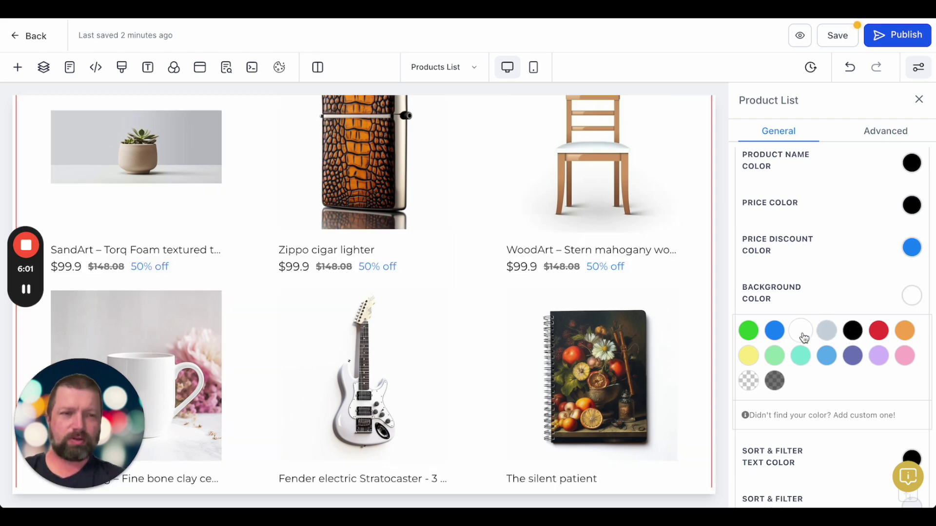
click(911, 296)
scroll(849, 306, down, 3)
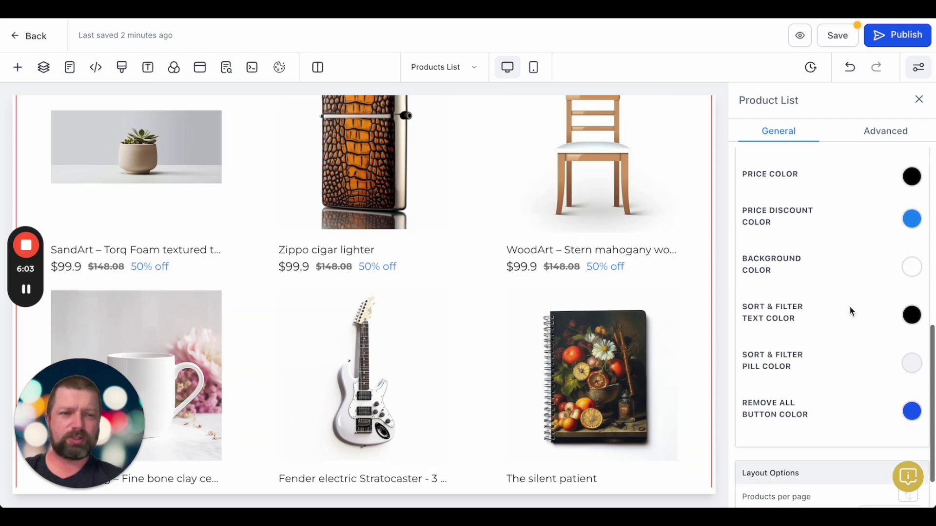
scroll(849, 305, down, 1)
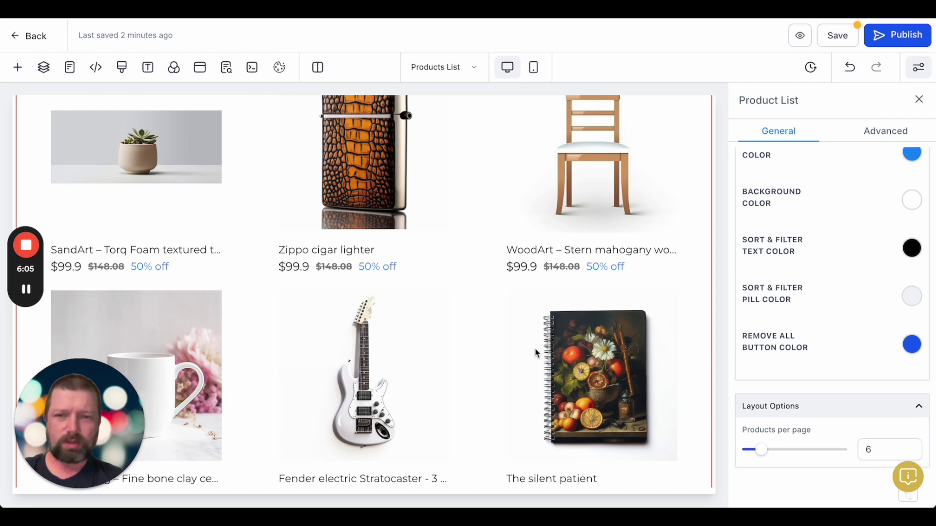
scroll(535, 353, down, 2)
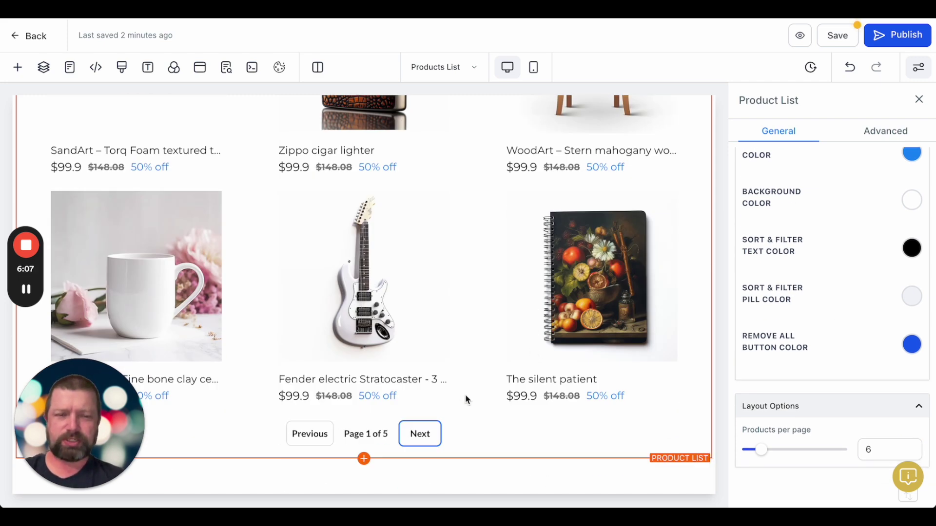
scroll(465, 394, up, 6)
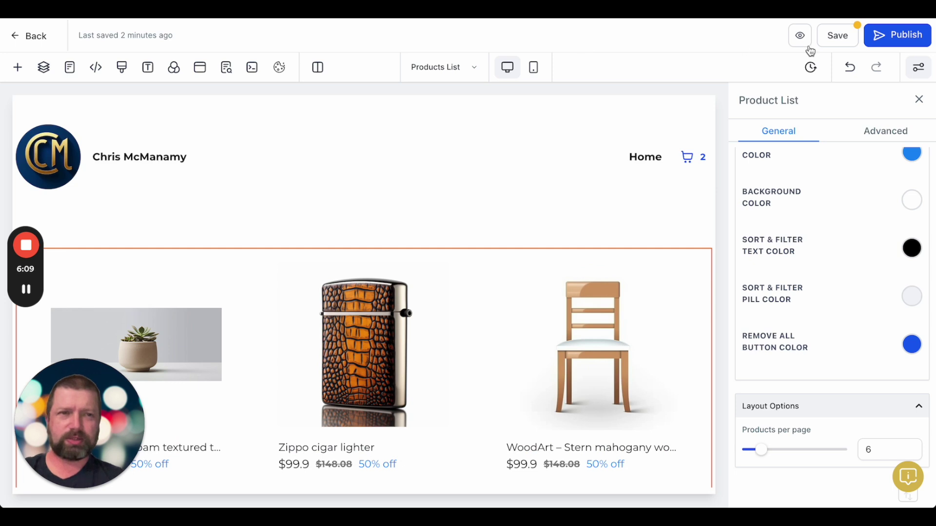
- Save the Products List page and open its preview
click(826, 36)
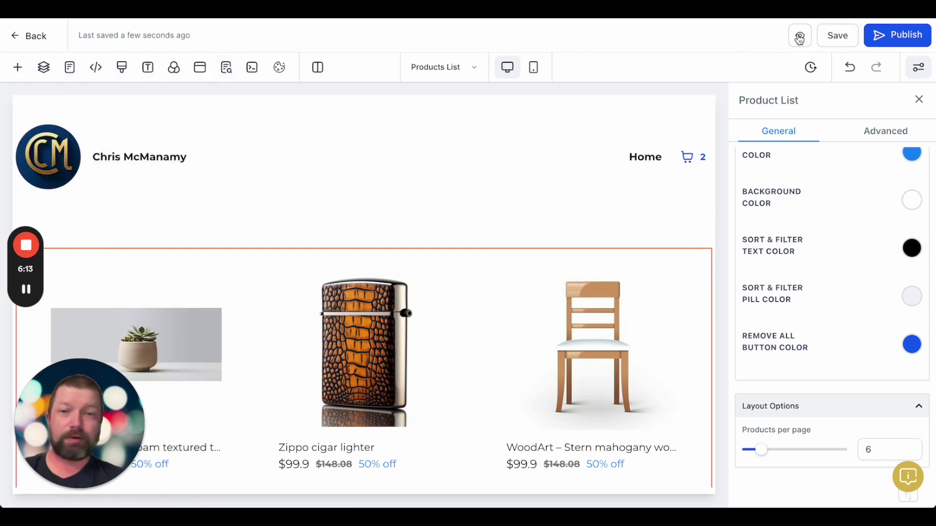
click(799, 37)
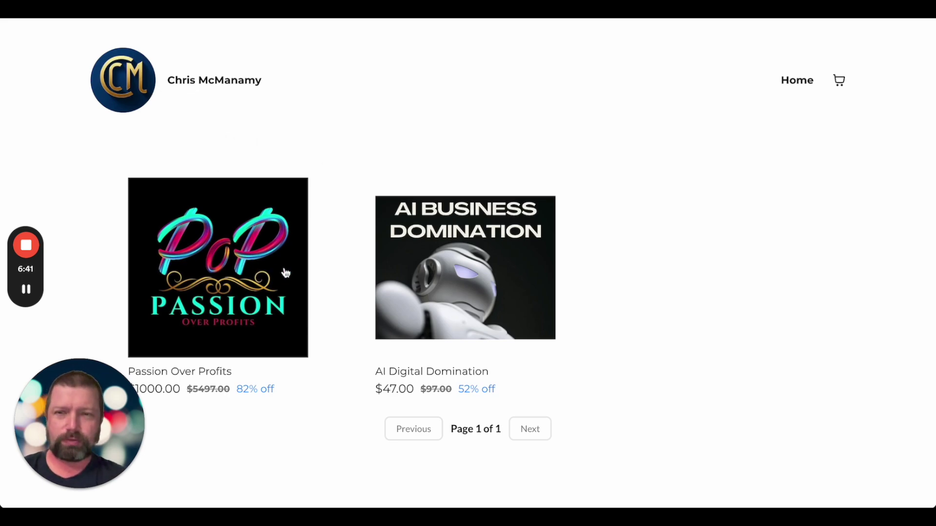
- Open the Passion Over Profits page in preview, annotate its title and features, then return to the builder
click(230, 274)
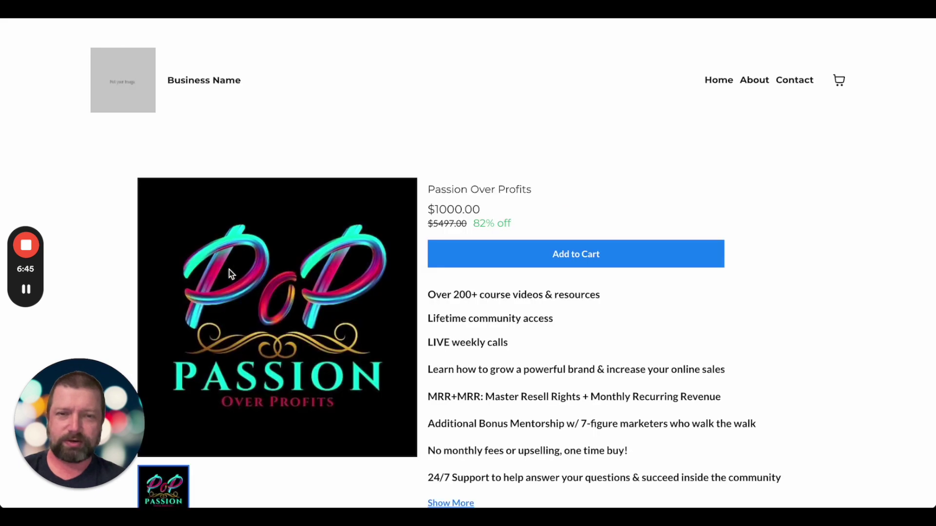
scroll(713, 355, down, 1)
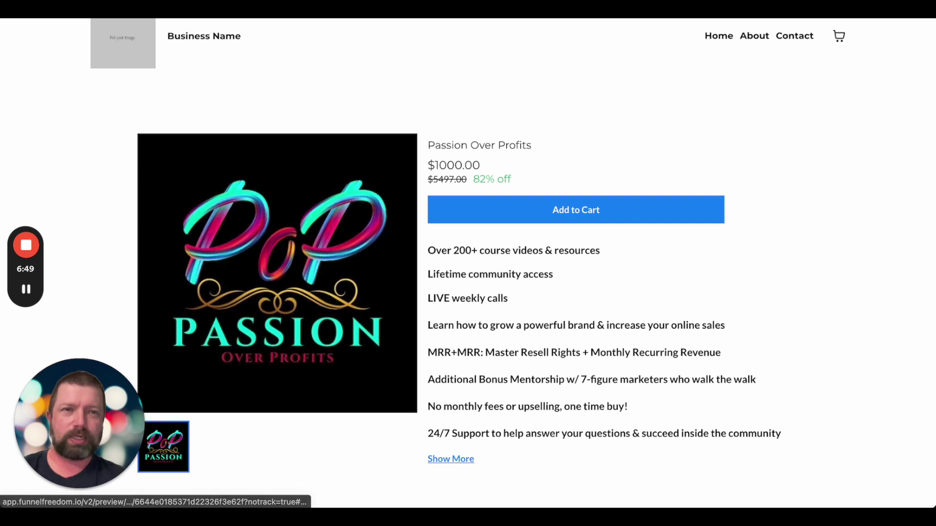
key(alt+shift+d)
mouse_move(437, 195)
mouse_down()
mouse_move(538, 188)
mouse_move(445, 128)
mouse_move(433, 193)
mouse_up()
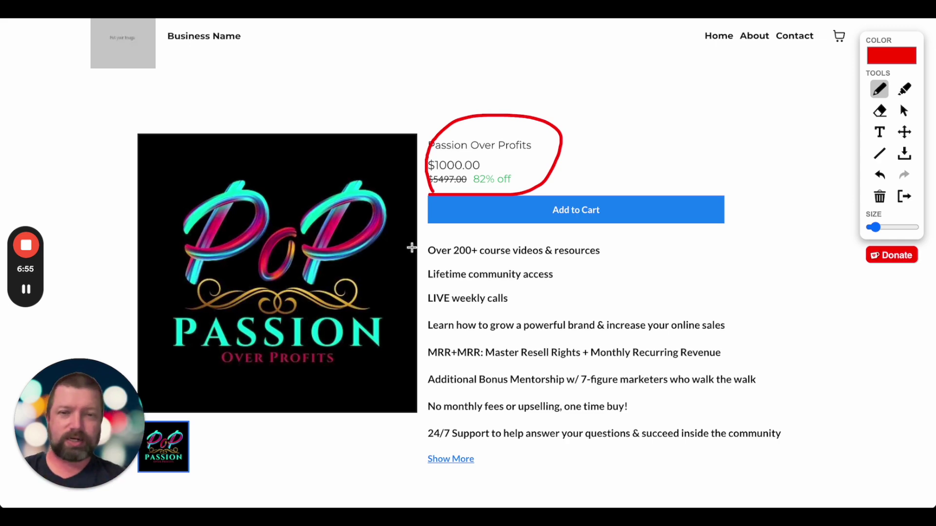
mouse_move(425, 252)
mouse_down()
mouse_move(423, 408)
mouse_move(609, 449)
mouse_move(772, 444)
mouse_move(762, 263)
mouse_move(524, 242)
mouse_move(463, 247)
mouse_up()
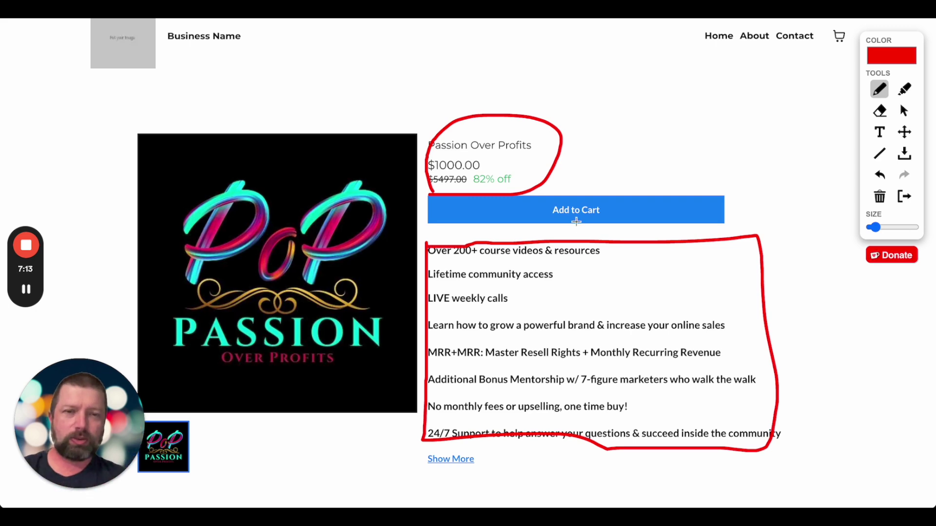
key(Escape)
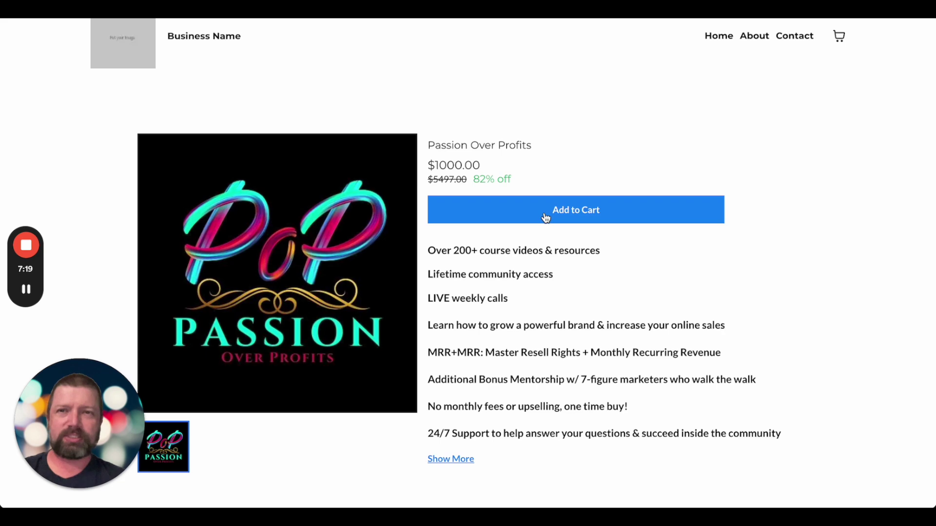
click(317, 19)
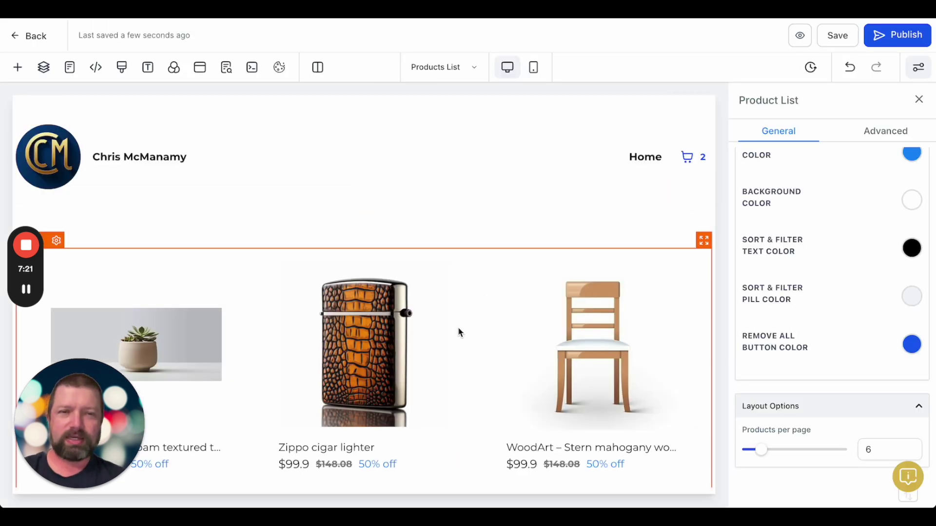
- Check the Product List's Advanced and General settings, then go back to the website's Pages list
click(866, 137)
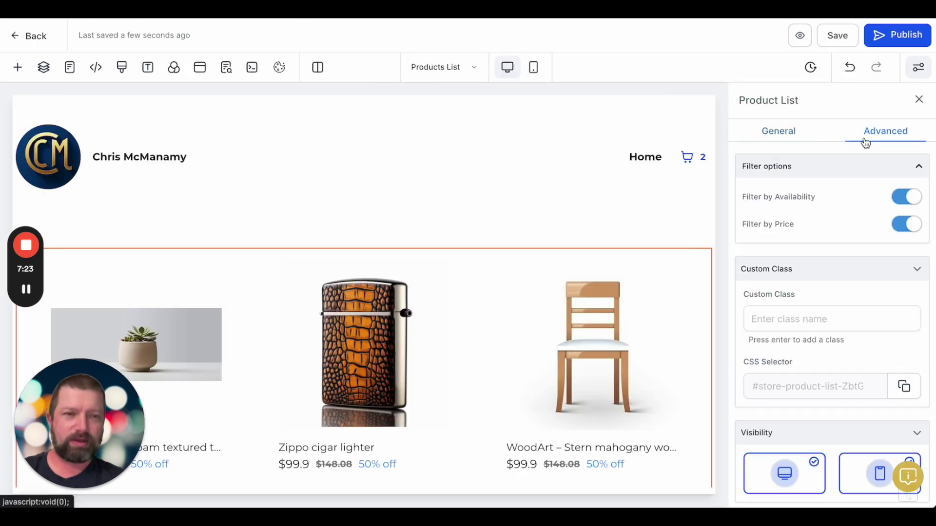
scroll(817, 215, down, 1)
click(784, 131)
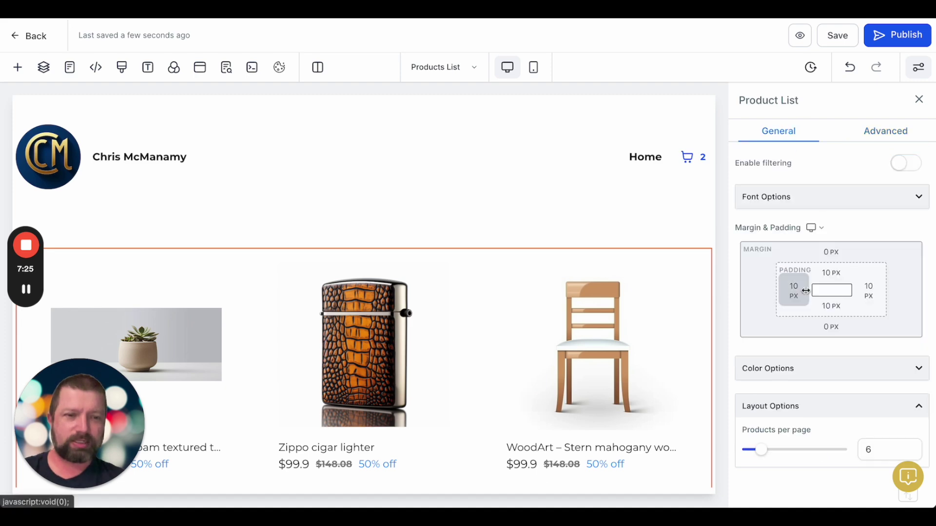
scroll(805, 291, up, 3)
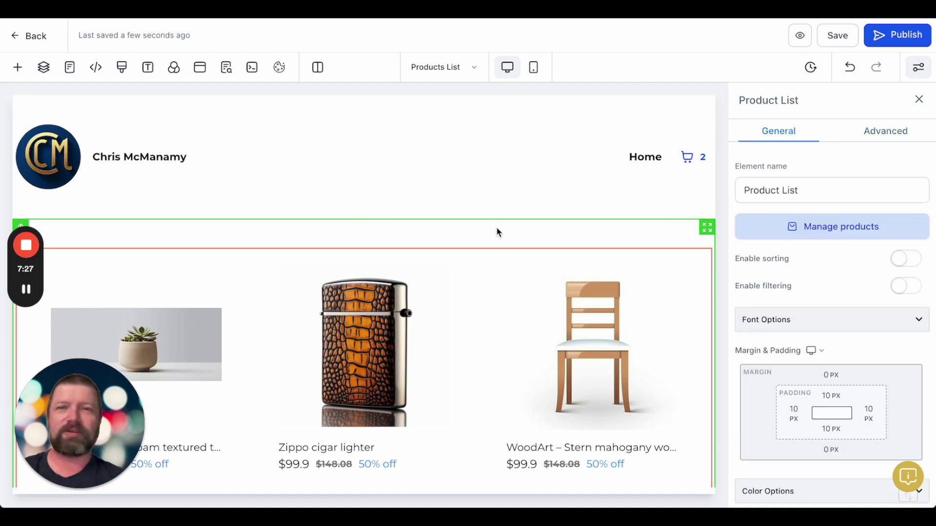
key(ctrl+Tab)
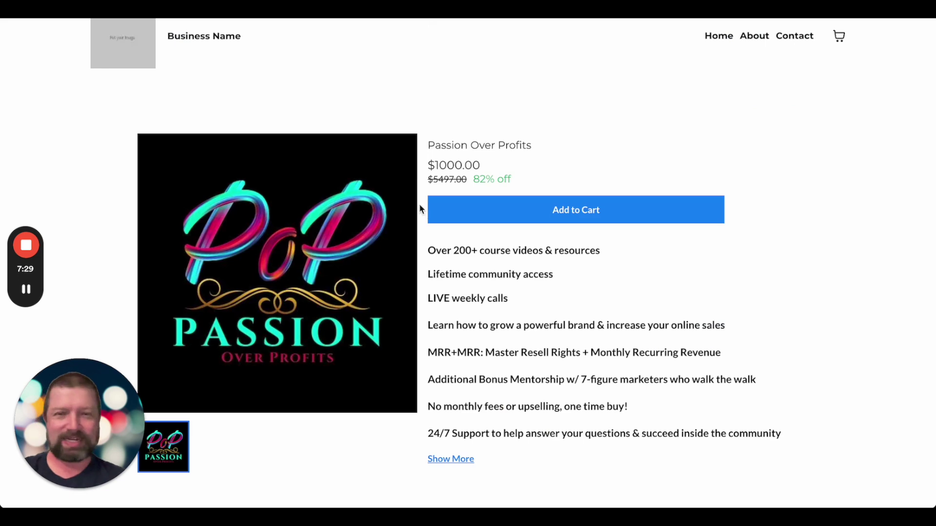
key(ctrl+Tab)
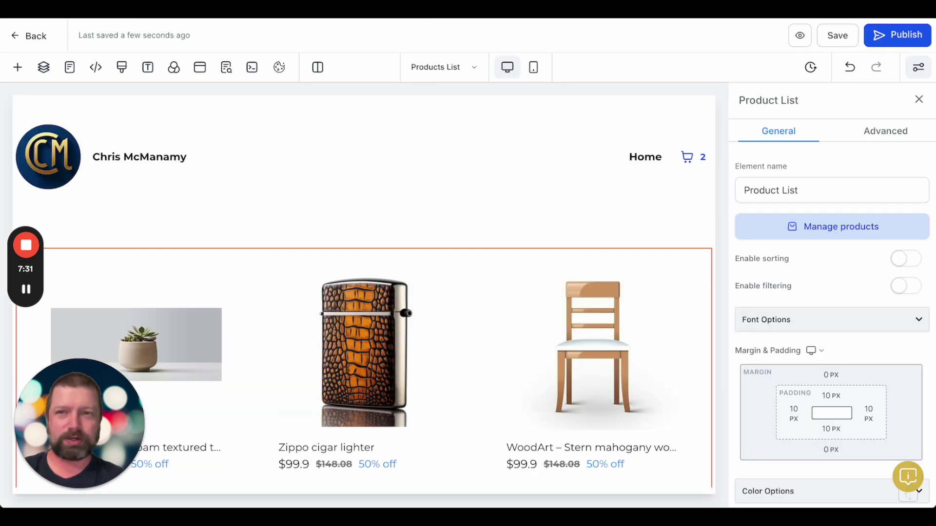
click(15, 36)
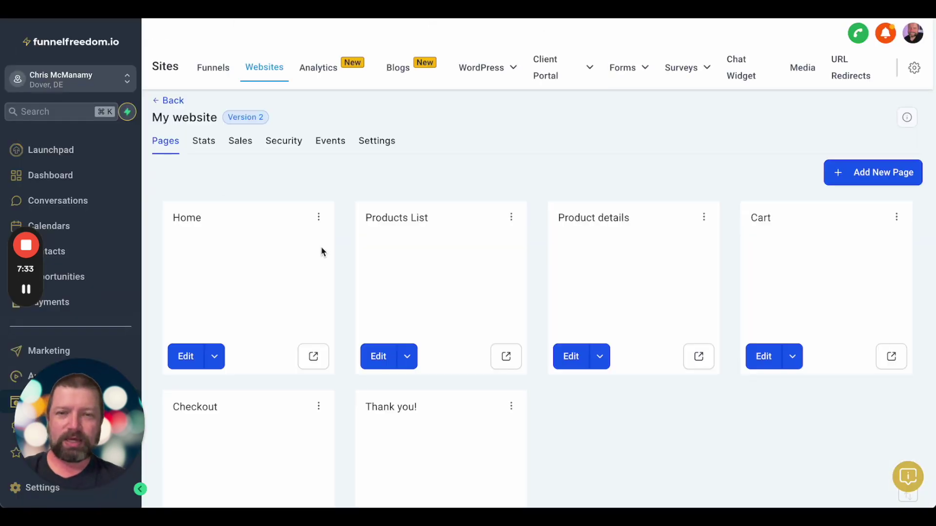
- On the Product details page, hide Add to Cart and show a Buy now button
click(575, 358)
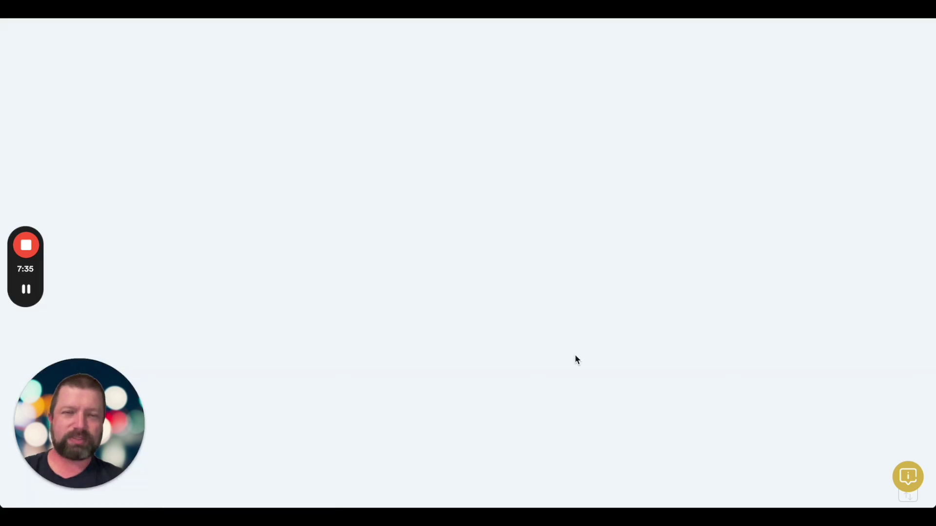
click(482, 391)
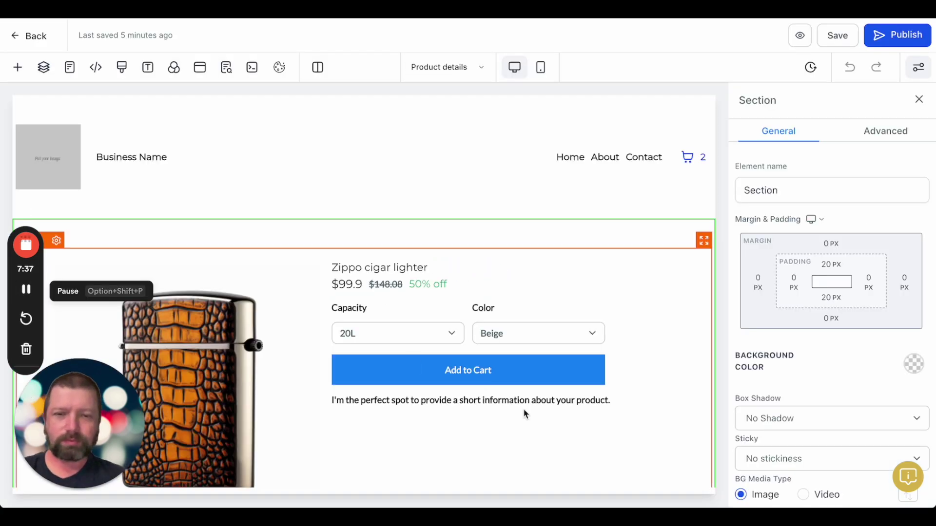
click(392, 324)
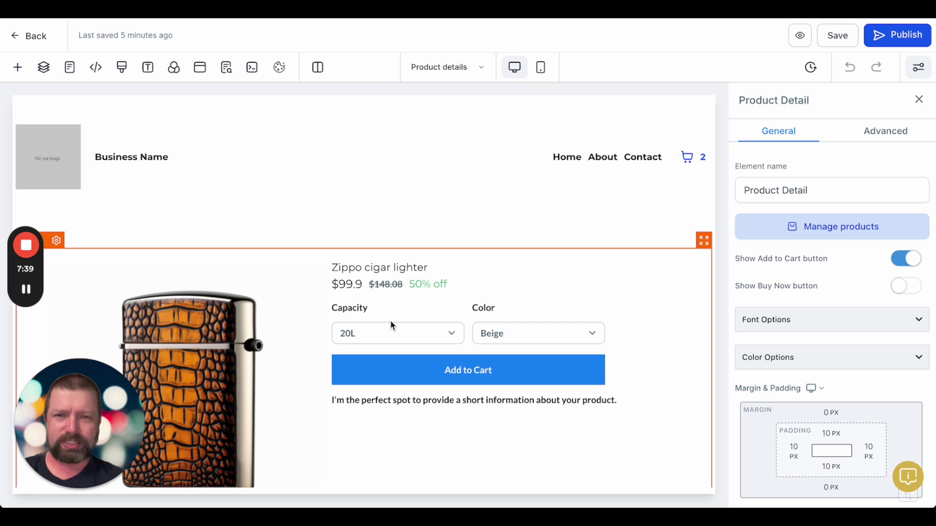
scroll(706, 329, down, 2)
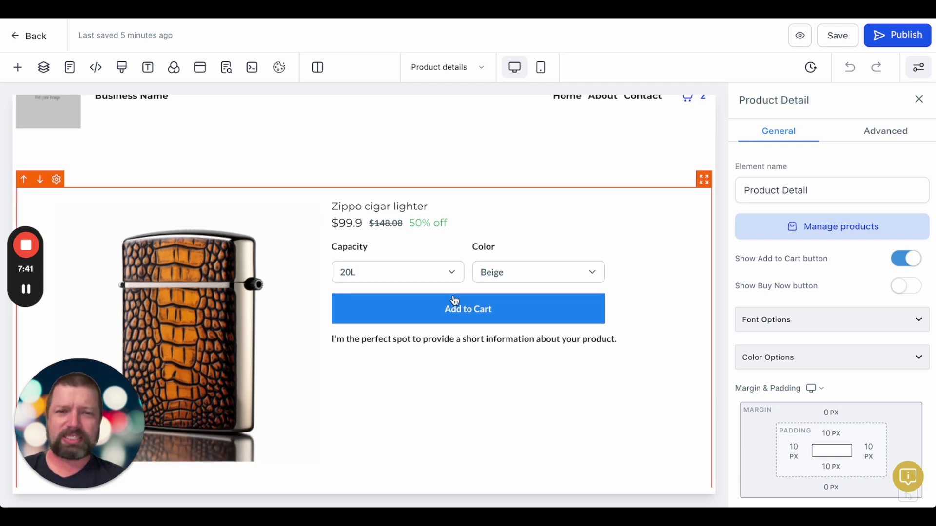
click(906, 260)
click(907, 261)
click(906, 261)
click(908, 287)
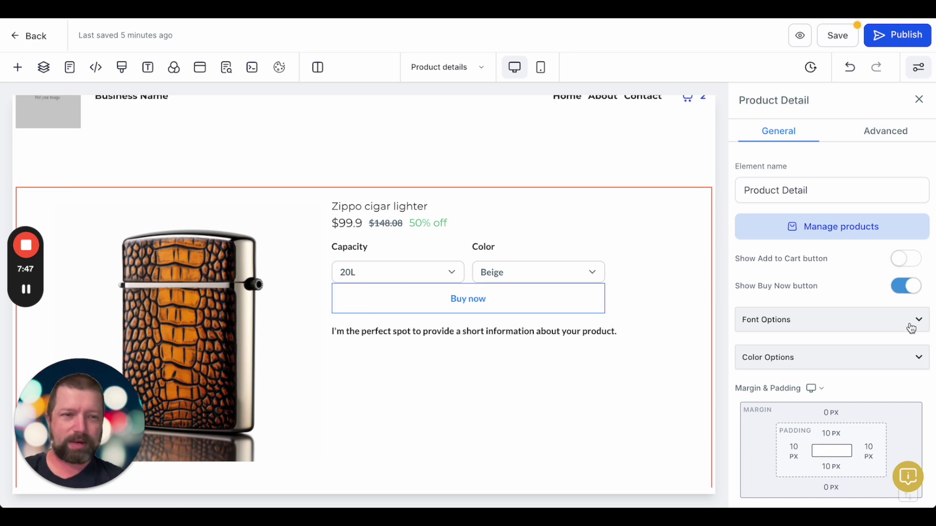
click(916, 358)
- Make the Buy now button red with a black border
scroll(867, 341, down, 2)
scroll(866, 341, down, 4)
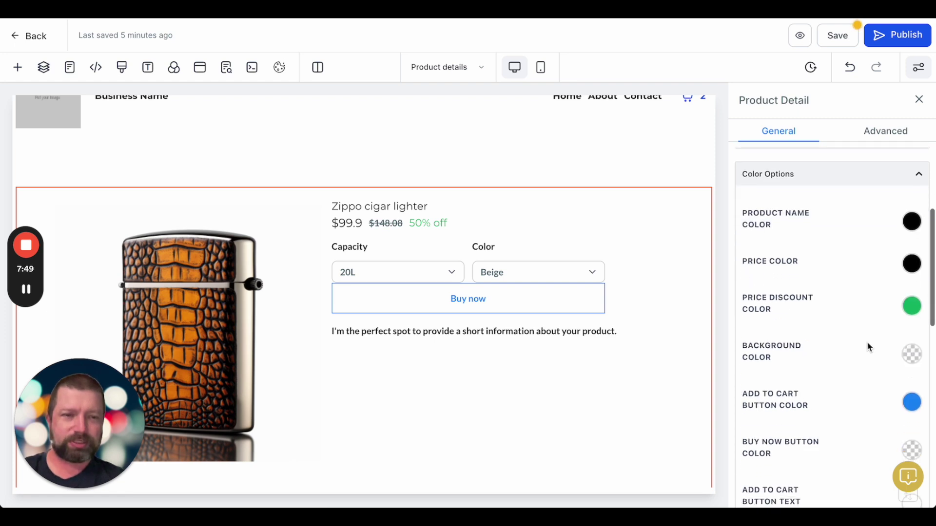
click(913, 363)
click(880, 422)
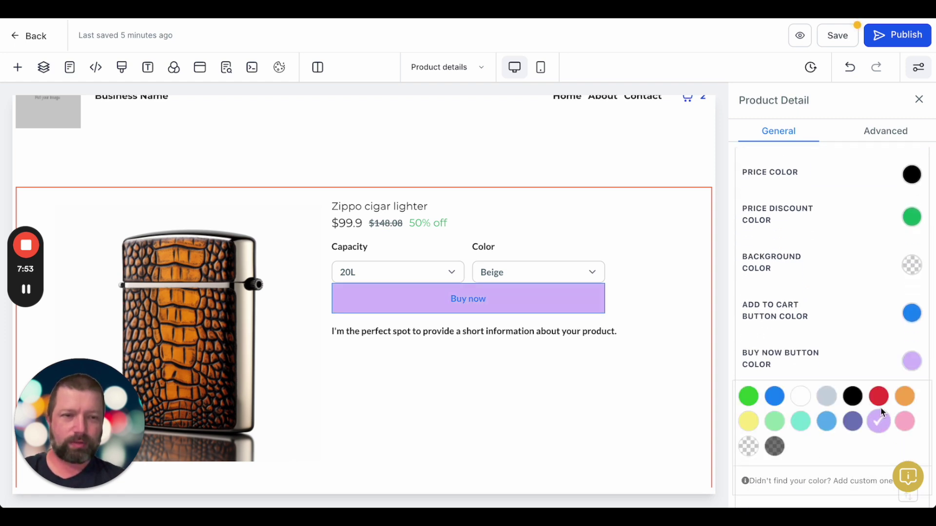
click(880, 397)
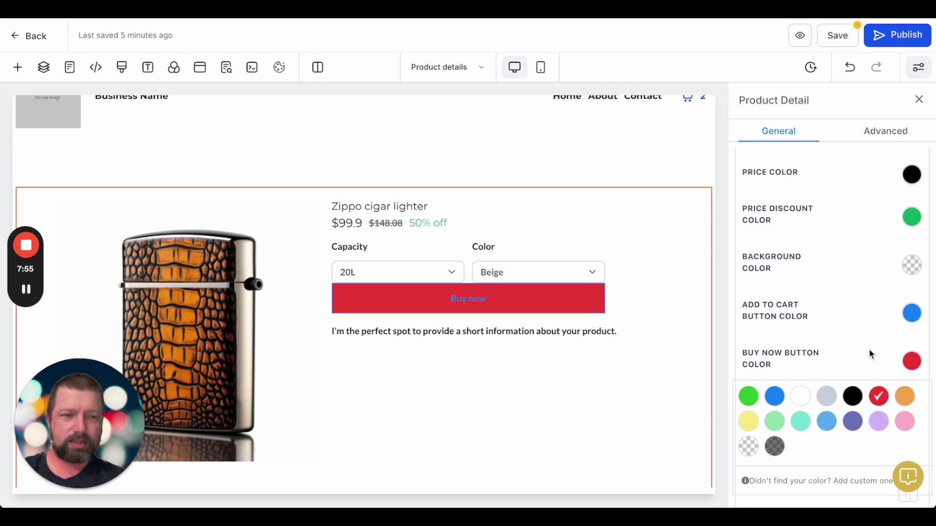
click(909, 361)
scroll(887, 413, down, 2)
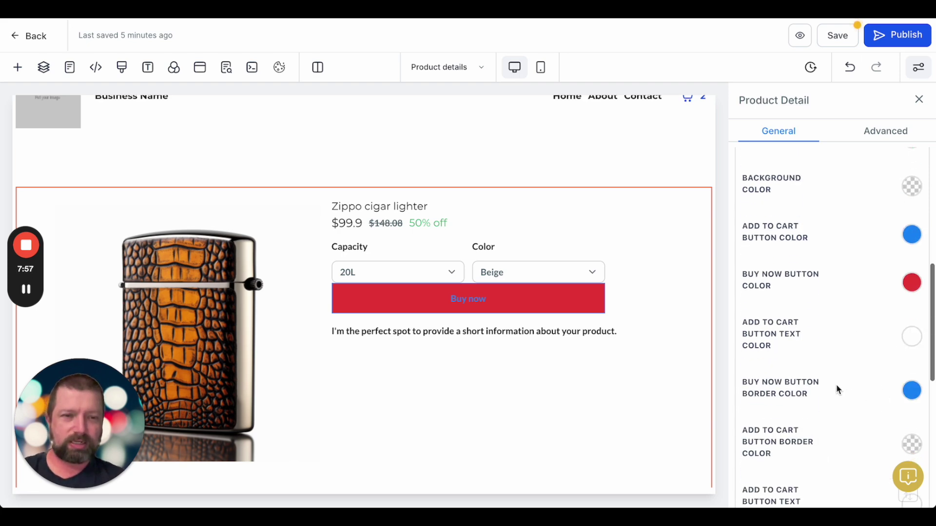
click(910, 392)
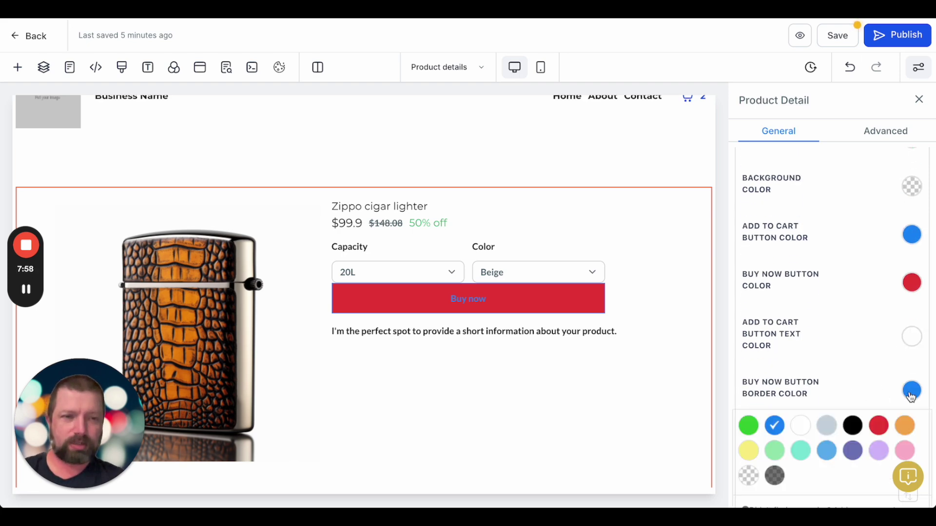
click(852, 427)
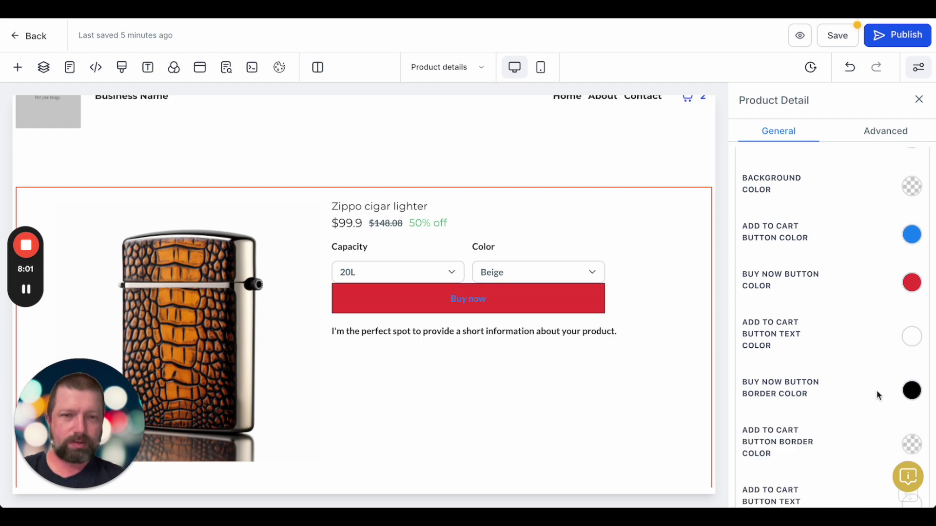
- Make the Buy now text black and save the Product details page
scroll(877, 392, down, 2)
scroll(877, 390, down, 2)
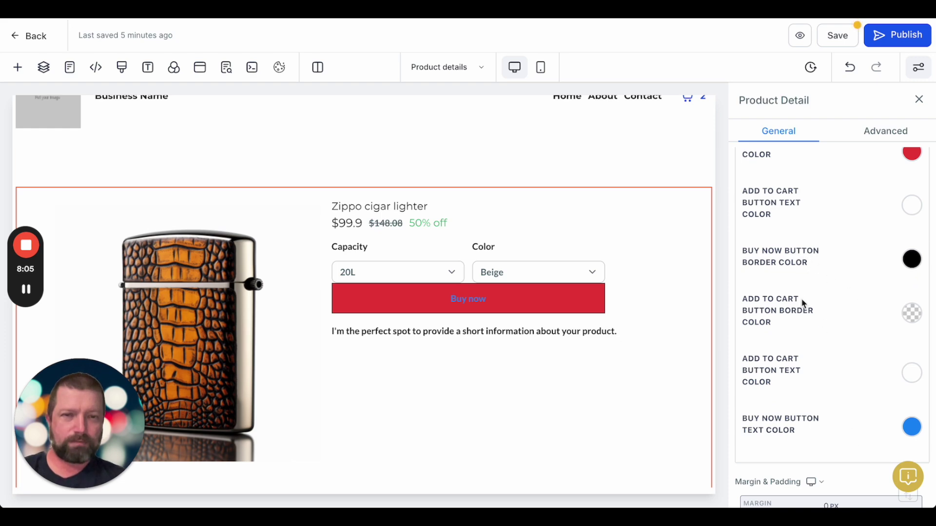
click(919, 431)
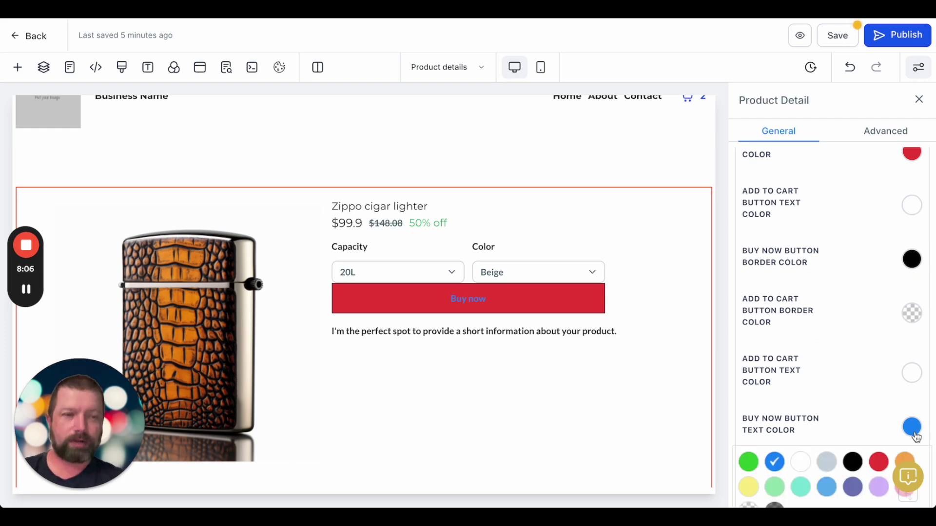
click(853, 461)
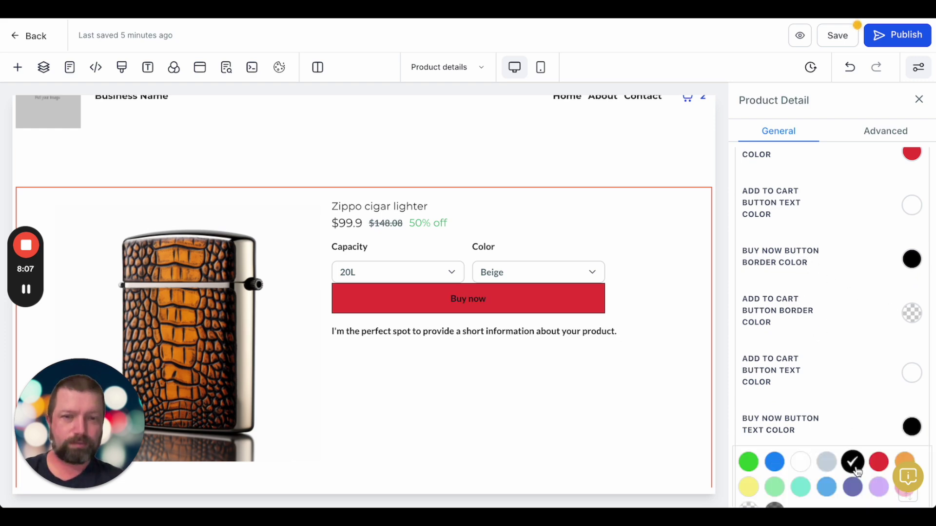
click(915, 432)
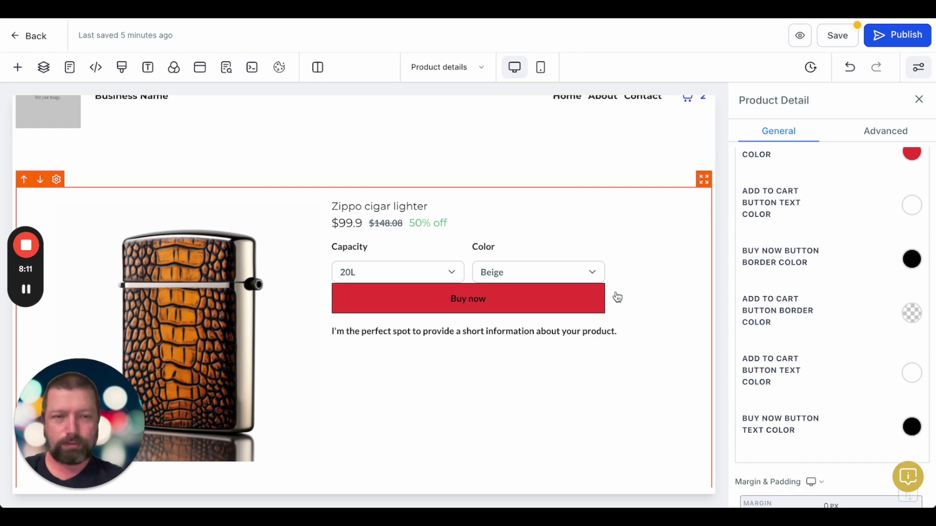
scroll(741, 321, up, 10)
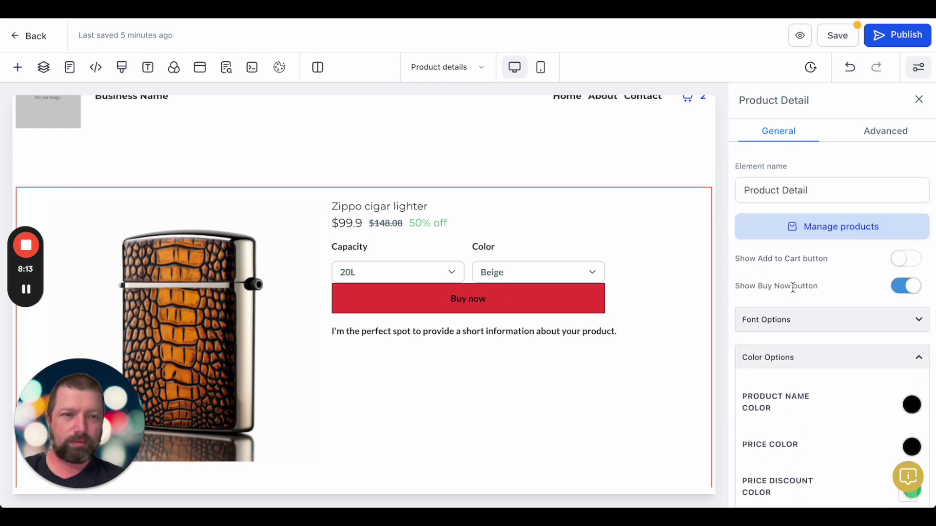
click(920, 359)
scroll(811, 358, down, 4)
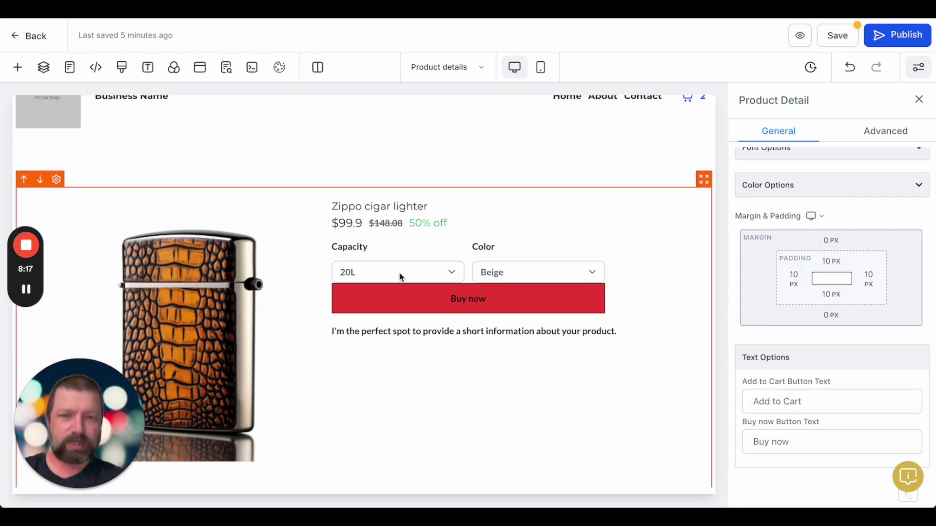
scroll(834, 334, up, 4)
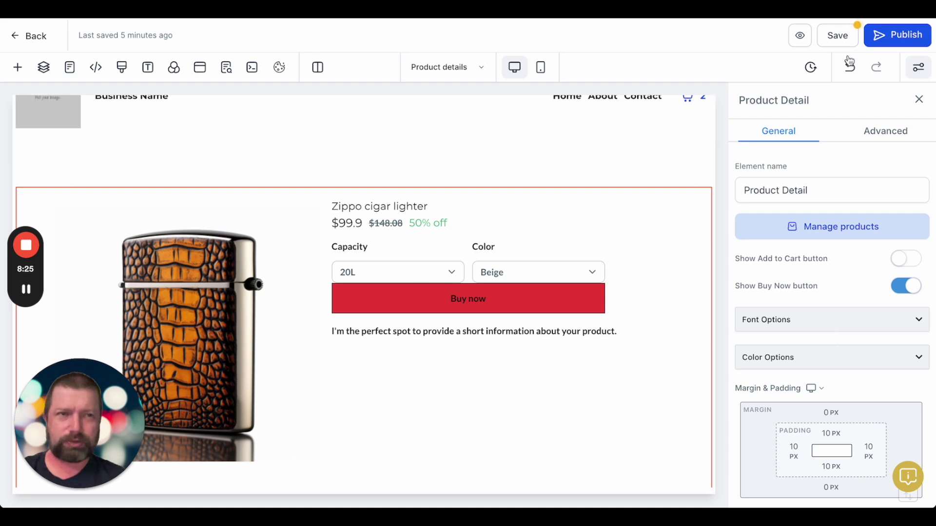
click(849, 38)
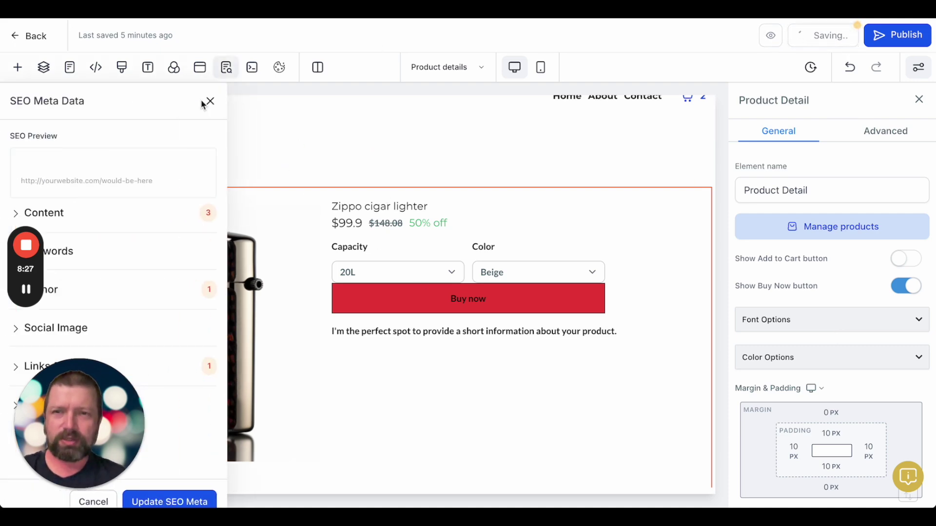
- Close SEO Meta Data, view the live Passion Over Profits page, then return to the Pages list
click(211, 101)
click(12, 35)
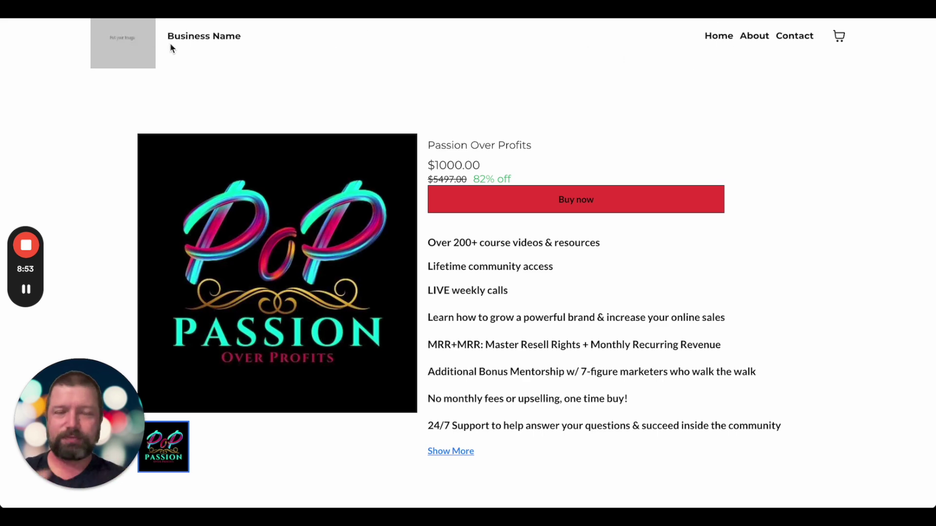
scroll(417, 187, down, 1)
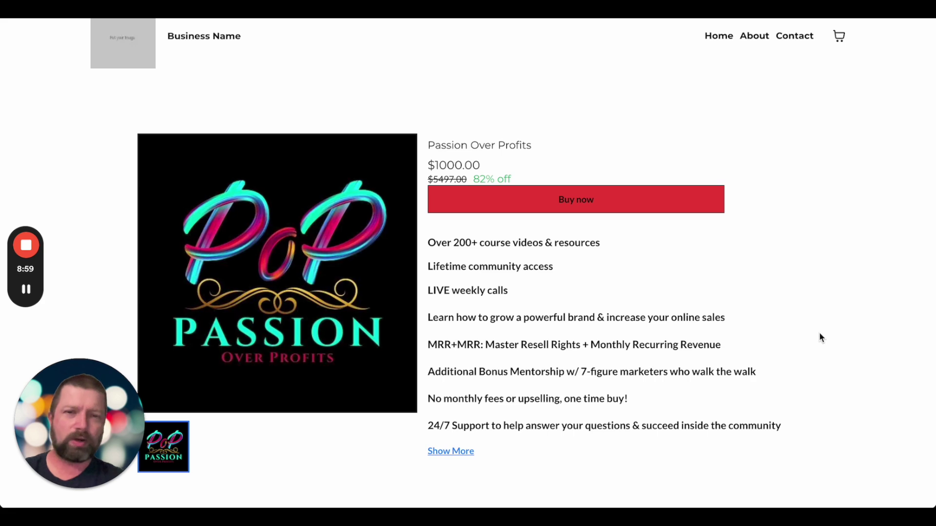
key(ctrl+w)
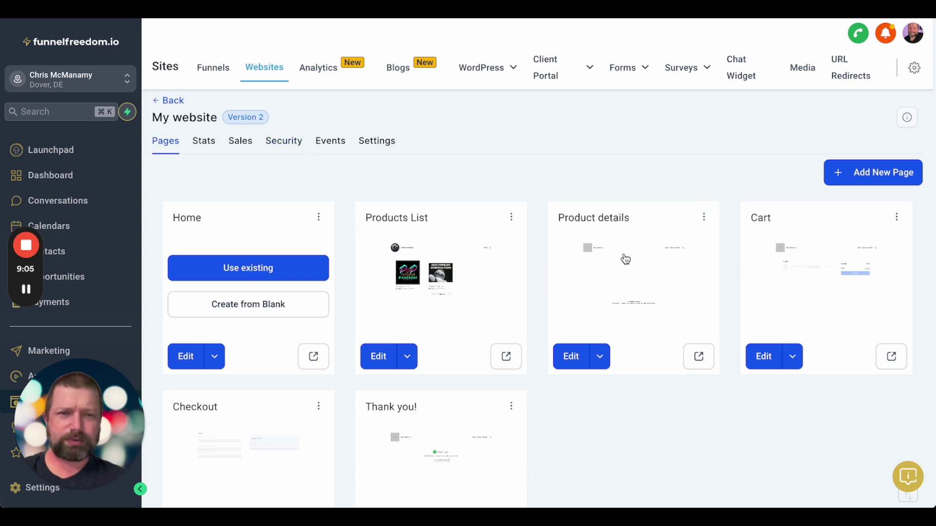
- Open the Checkout page in the editor from the Pages list
click(898, 217)
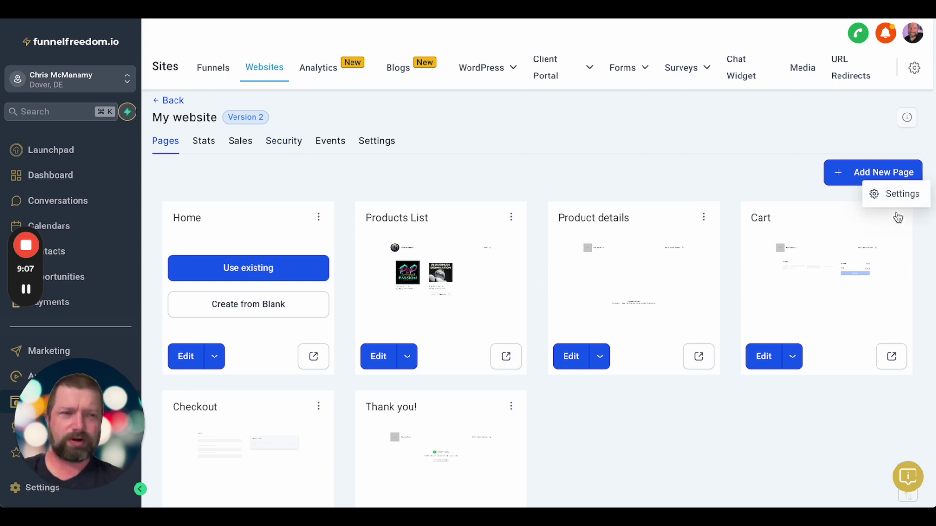
click(729, 166)
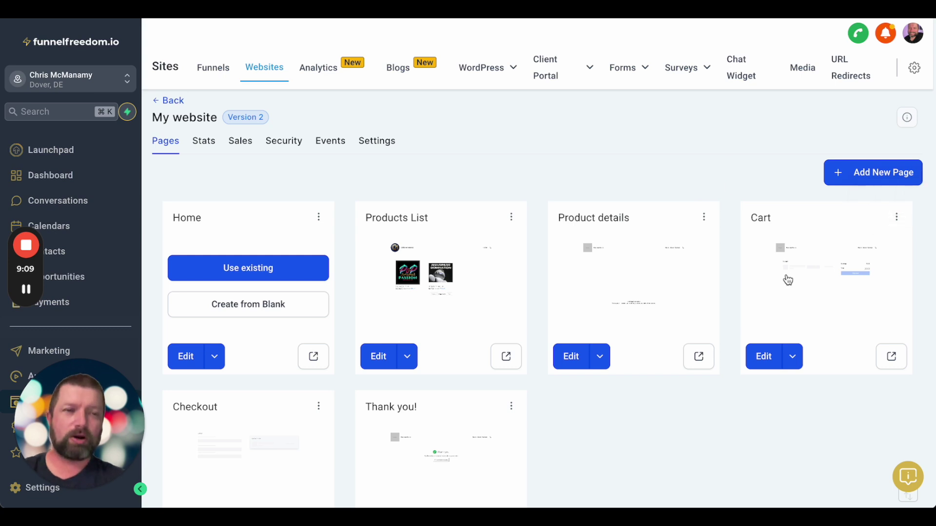
click(793, 357)
scroll(705, 409, down, 2)
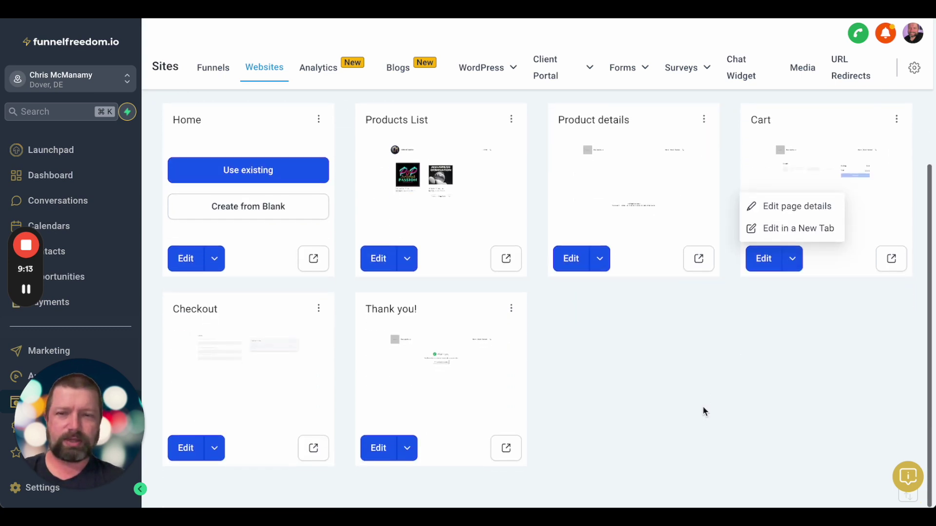
click(184, 448)
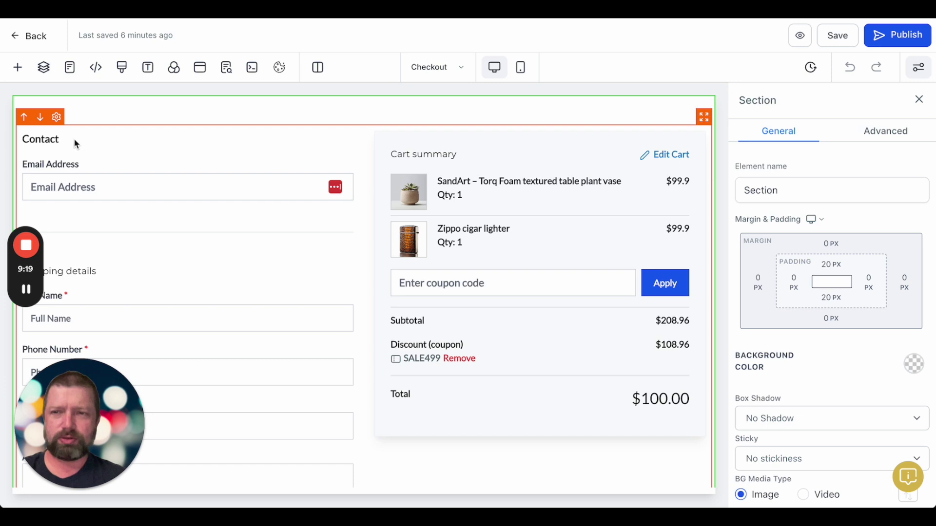
- Select the checkout form element and scroll through its settings
click(51, 141)
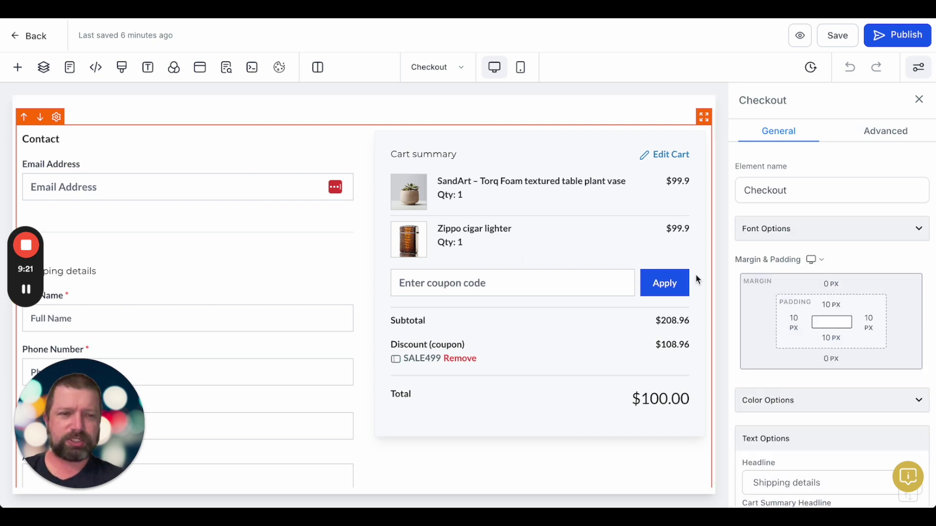
scroll(771, 319, down, 1)
scroll(771, 319, down, 2)
scroll(171, 305, down, 8)
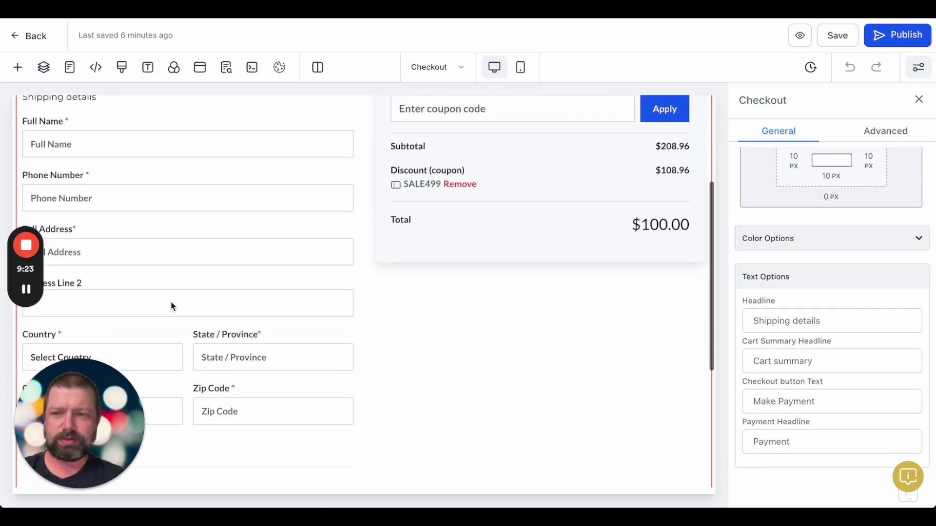
scroll(171, 305, down, 1)
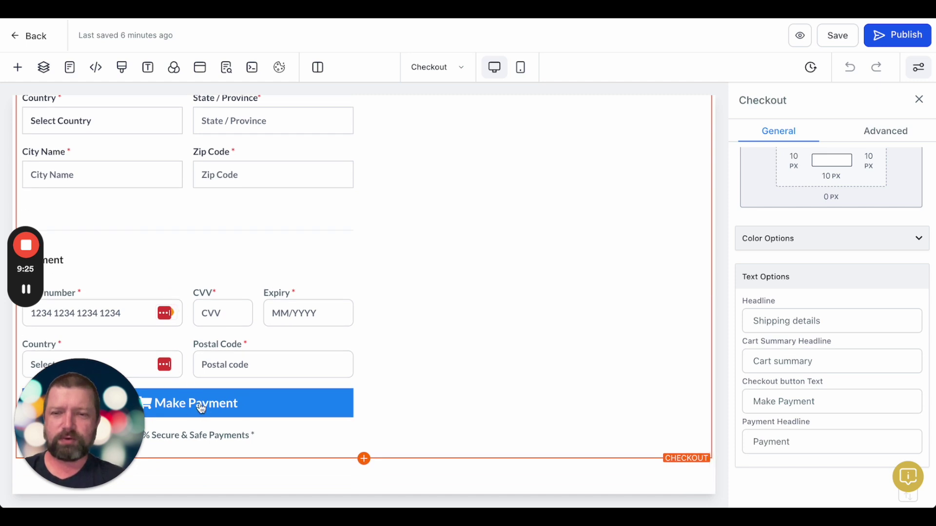
- Preview the Checkout page's empty cart, then go back to Settings > Media
click(797, 43)
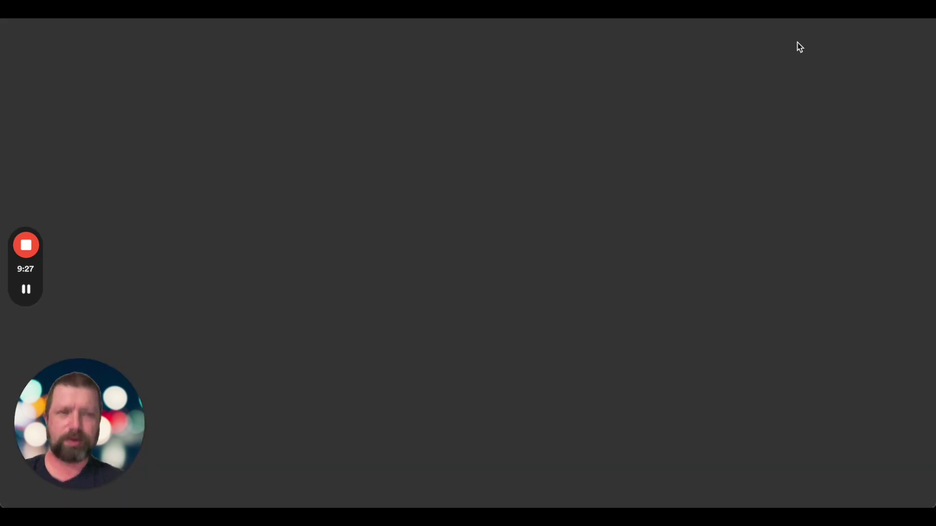
drag(73, 397, 43, 53)
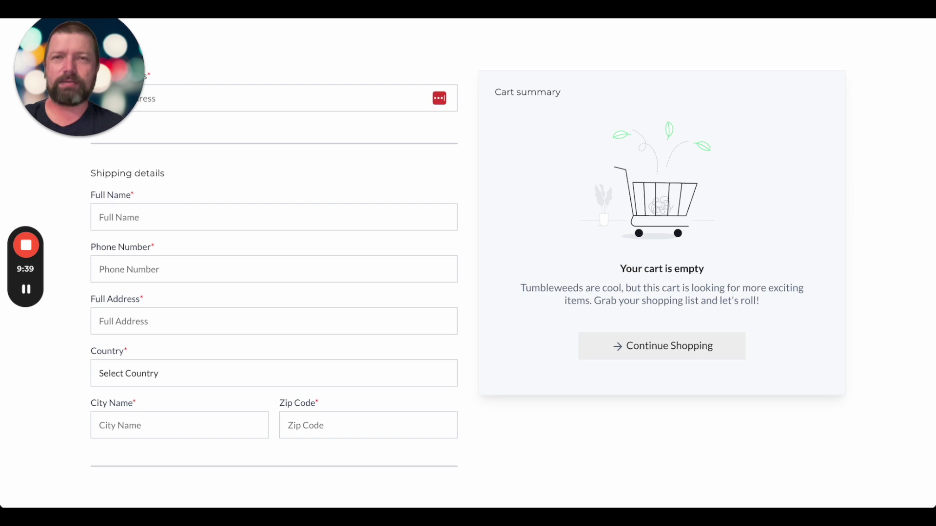
key(ctrl+w)
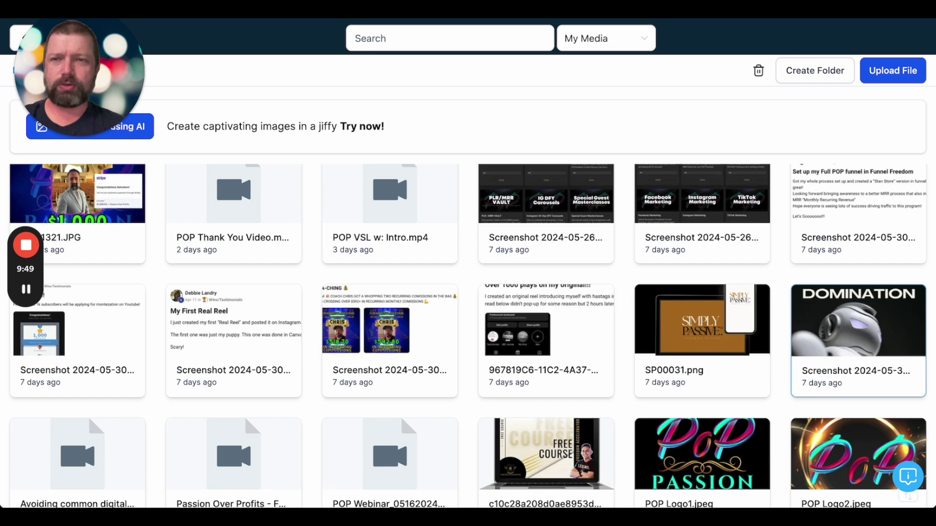
drag(71, 98, 71, 351)
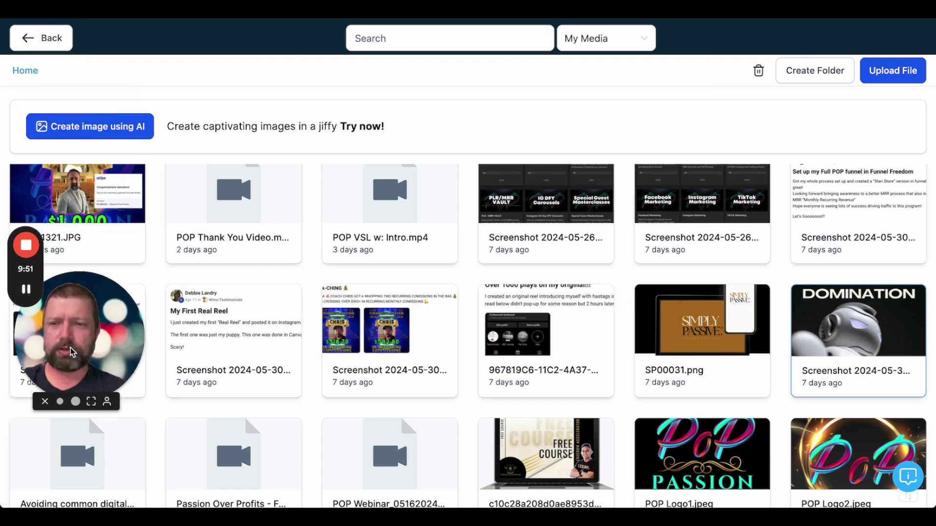
click(44, 37)
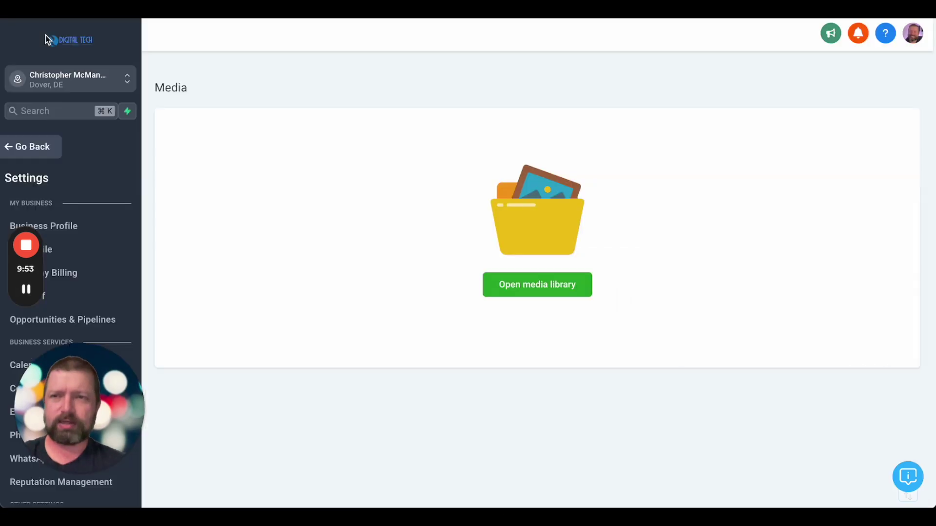
- Go through Sites > Websites to the store website and view its live Products List page
click(42, 151)
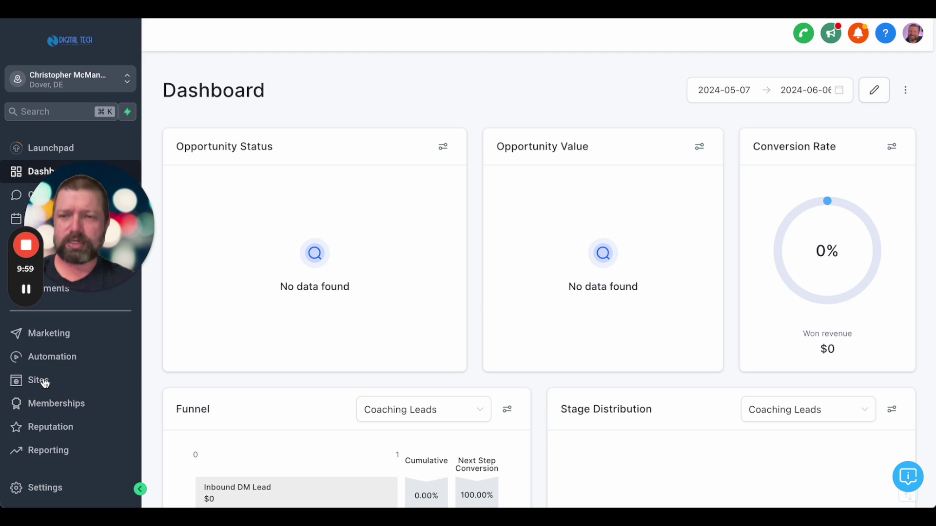
click(39, 380)
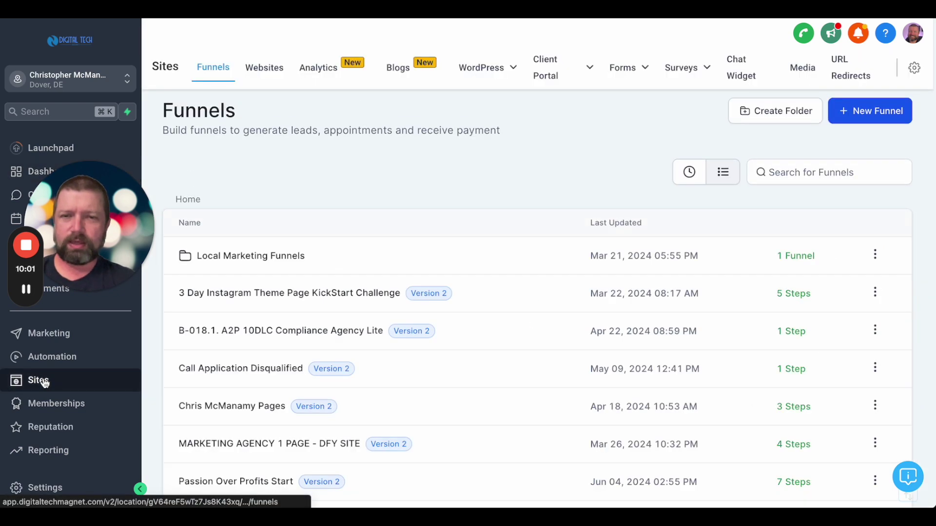
click(276, 73)
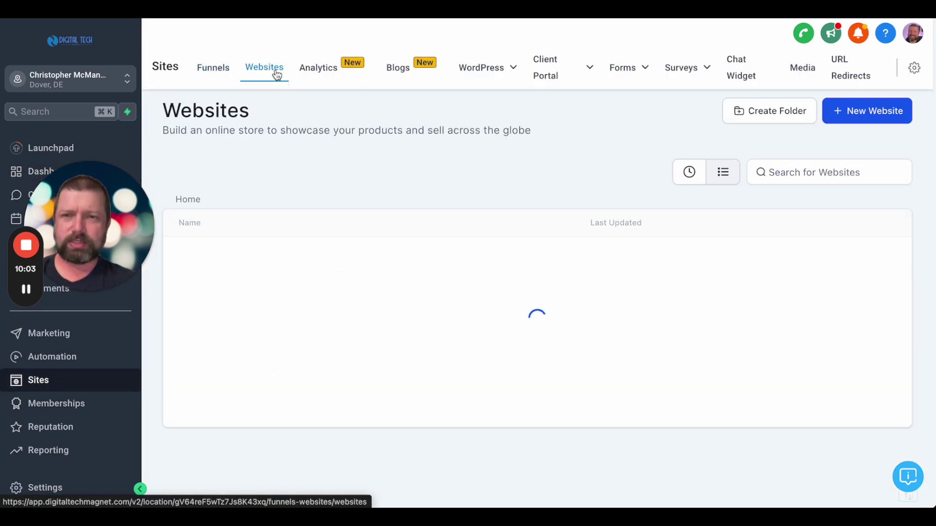
click(268, 294)
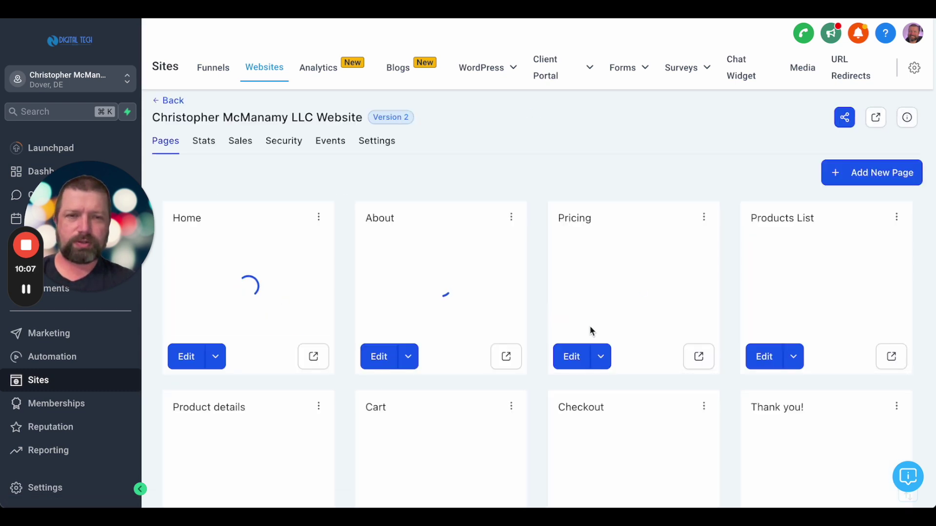
click(891, 356)
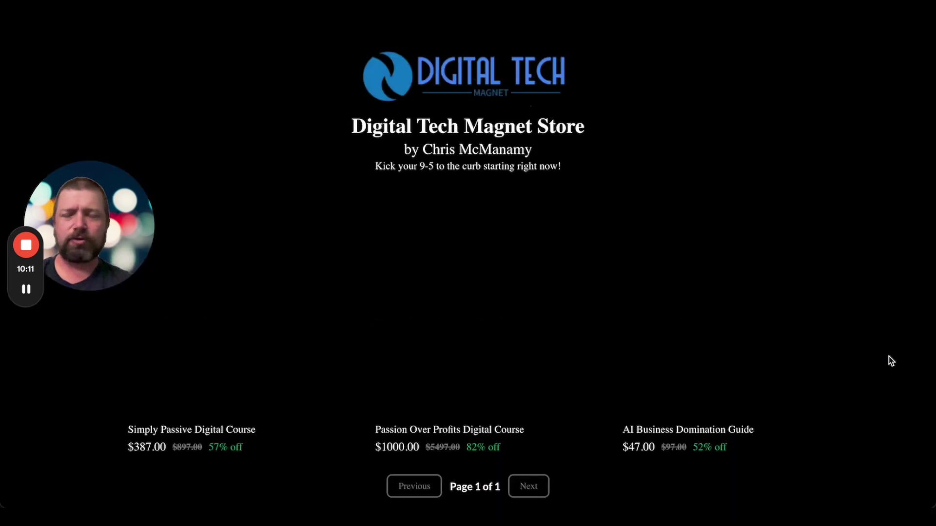
- Dismiss the chat popup and buy the Passion Over Profits Digital Course, reaching checkout at $1000.00
drag(100, 212, 90, 409)
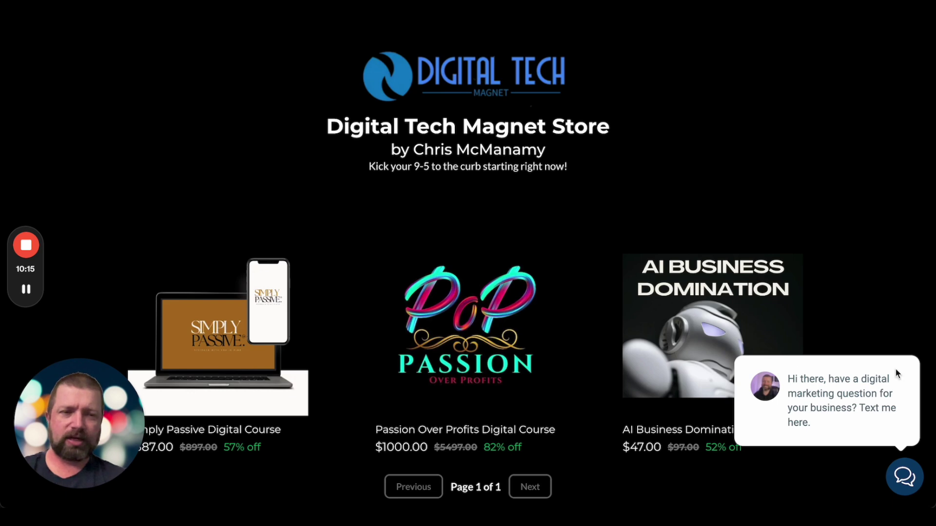
click(896, 344)
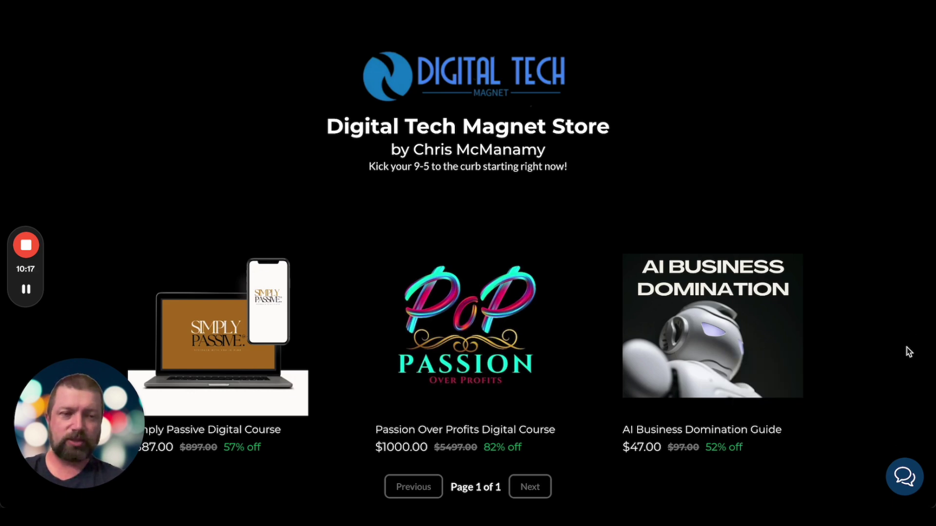
click(445, 341)
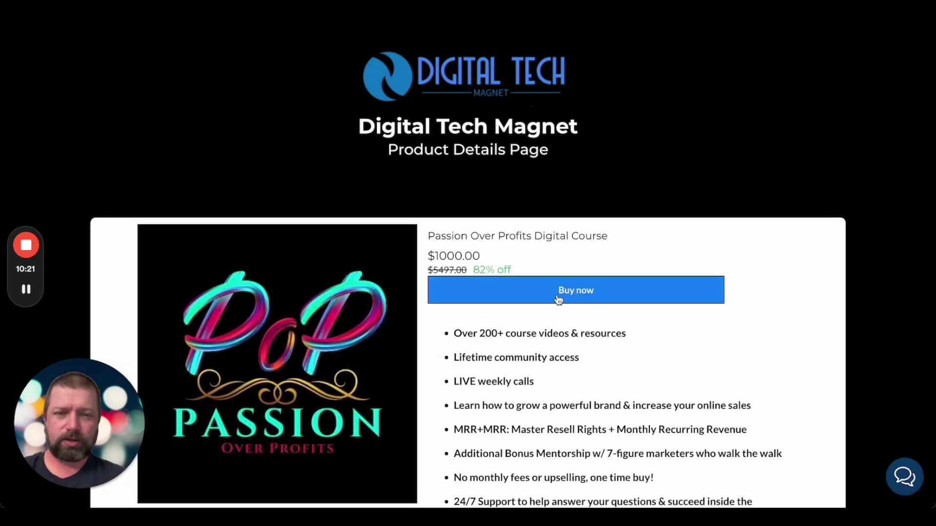
click(563, 298)
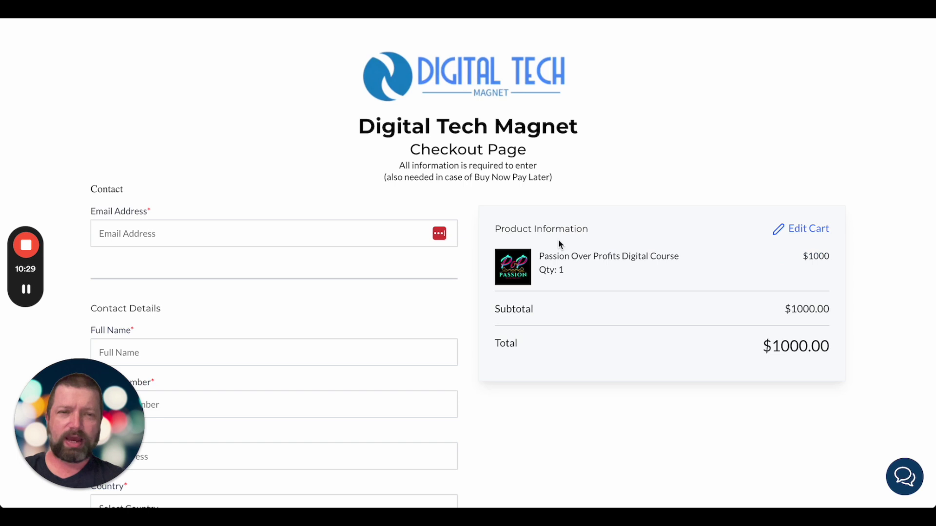
- Circle the Afterpay and Affirm payment options with an on-screen annotation, then clear it
scroll(453, 234, down, 10)
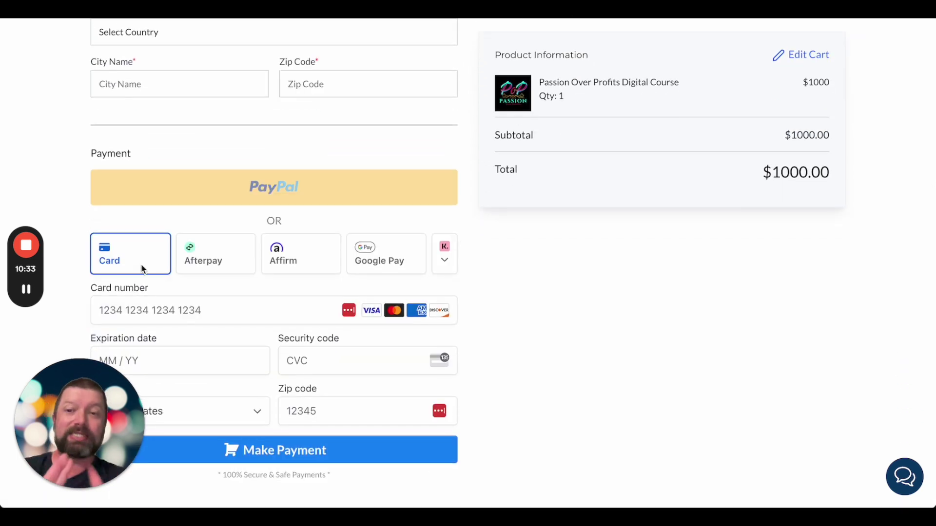
key(alt+shift+d)
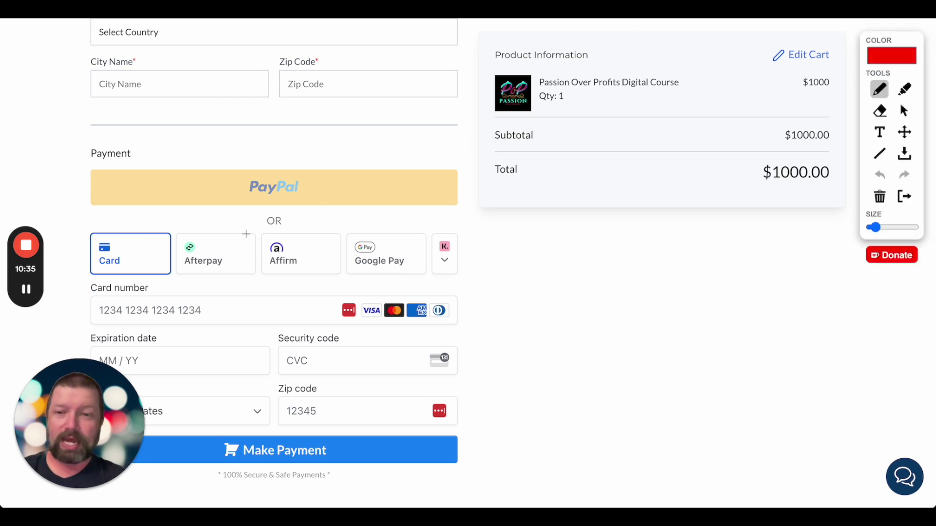
drag(245, 227, 176, 230)
mouse_move(176, 279)
mouse_down()
mouse_move(285, 288)
mouse_move(352, 276)
mouse_move(244, 228)
mouse_up()
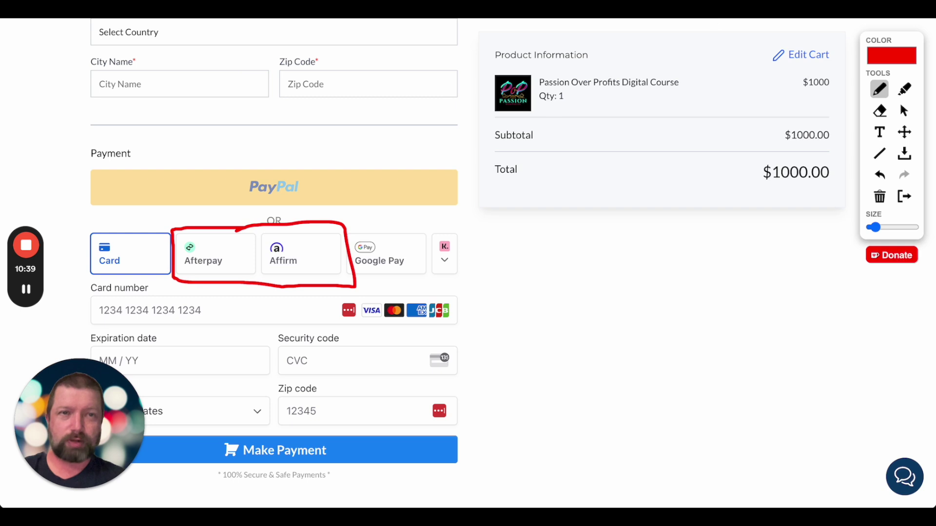
key(alt+shift+d)
- Try the Klarna, Afterpay and Affirm payment options, ending on Card payment
click(445, 267)
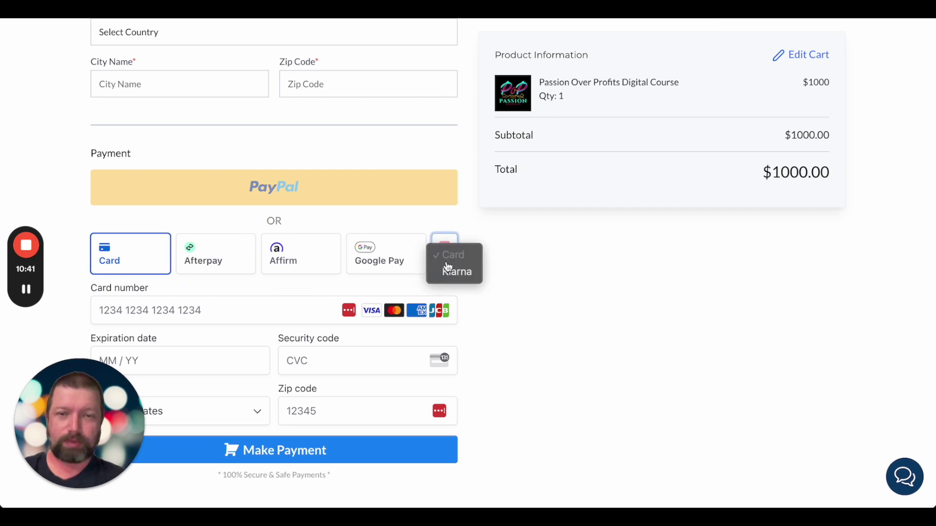
click(458, 279)
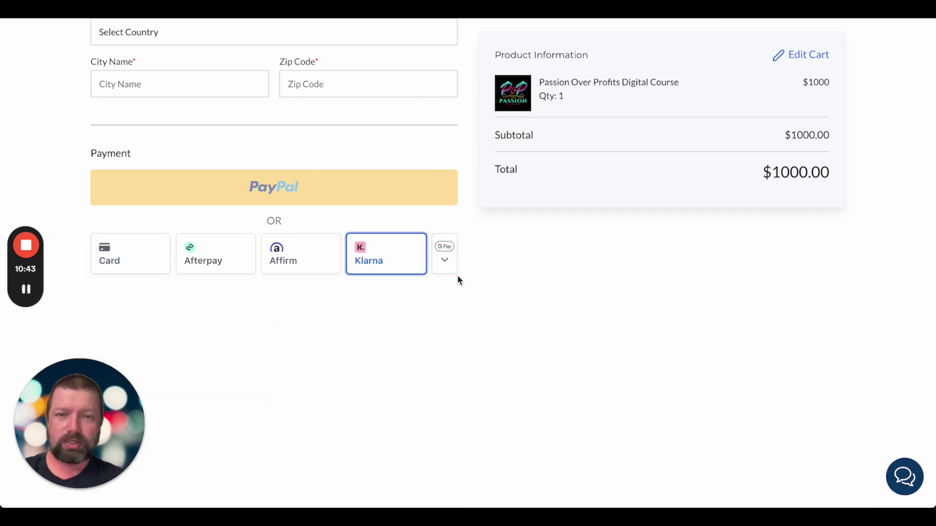
click(251, 250)
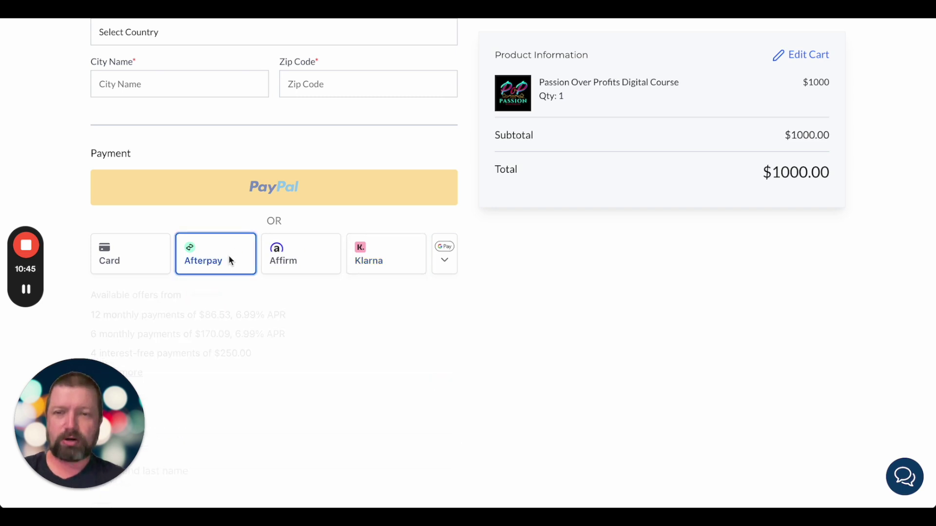
click(292, 256)
scroll(292, 255, down, 1)
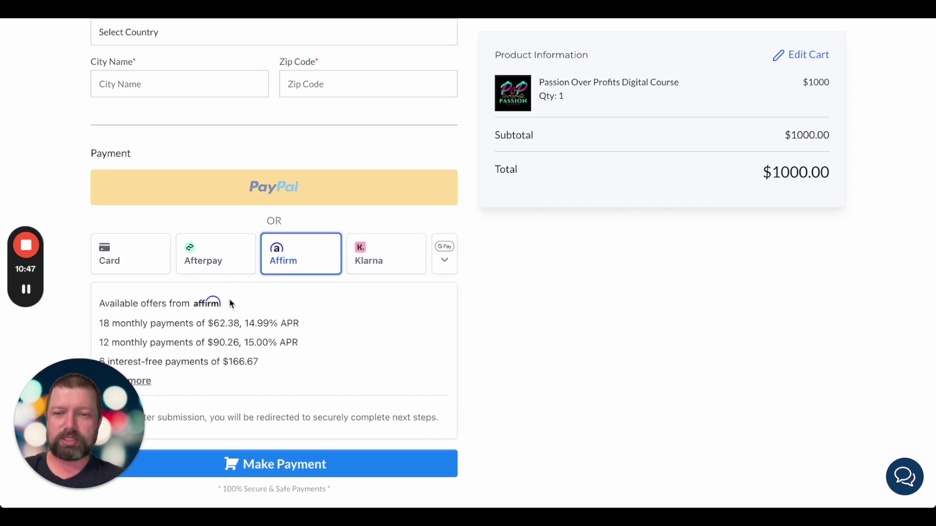
click(233, 246)
click(124, 247)
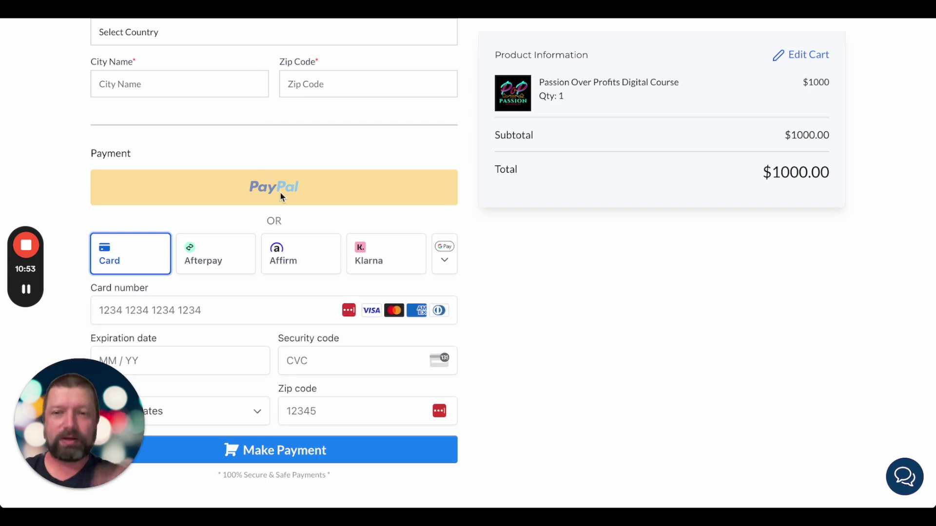
- Review the live checkout page, then close the preview to return to the editor
scroll(547, 300, up, 6)
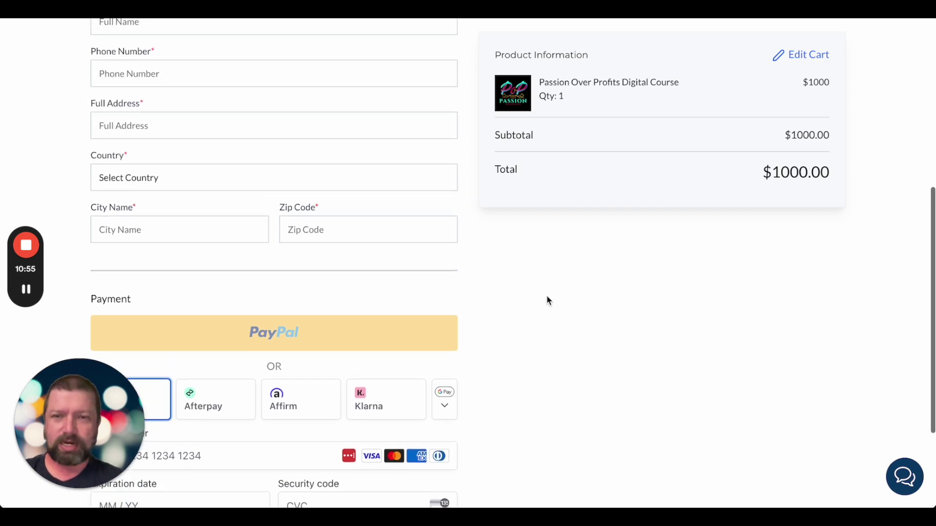
scroll(547, 300, down, 6)
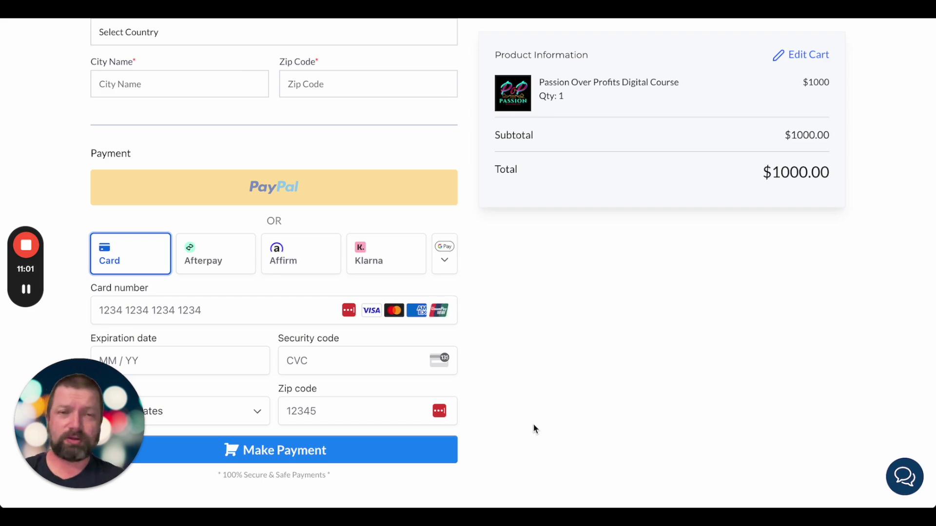
scroll(533, 425, up, 10)
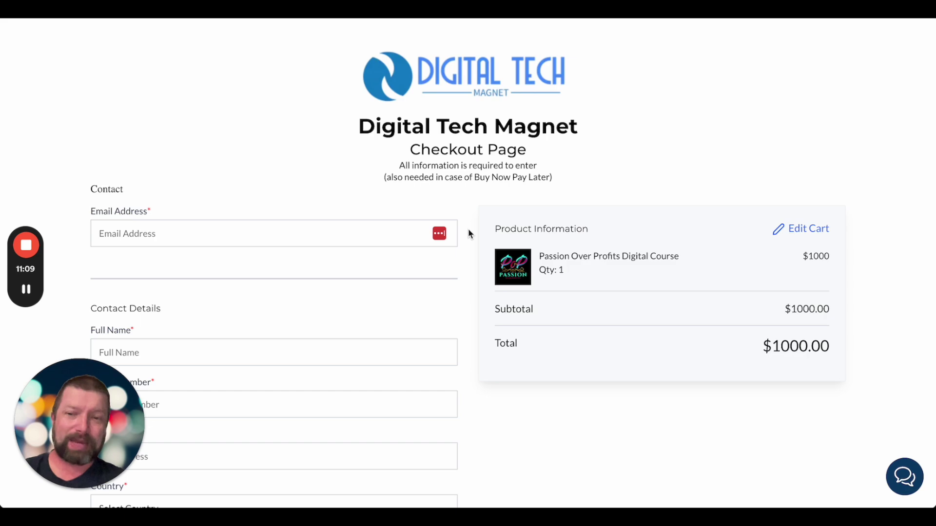
scroll(468, 234, down, 10)
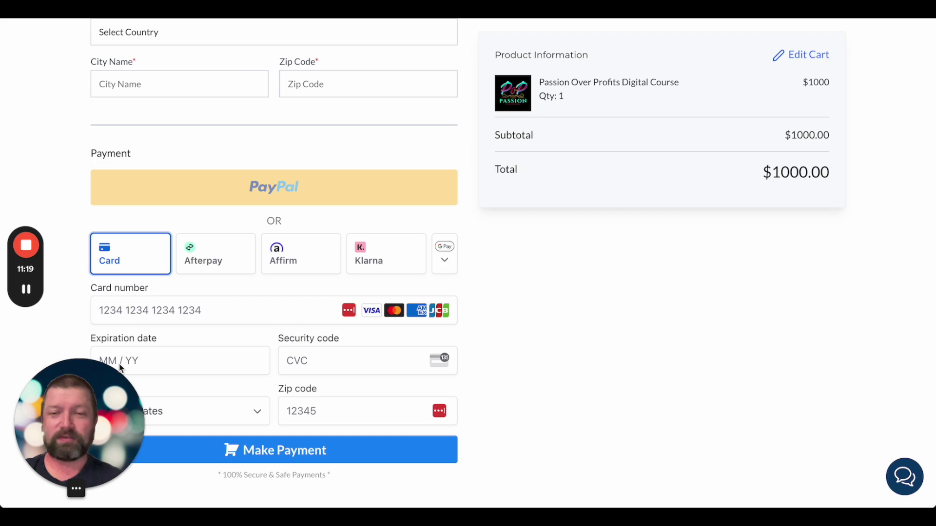
scroll(523, 378, up, 10)
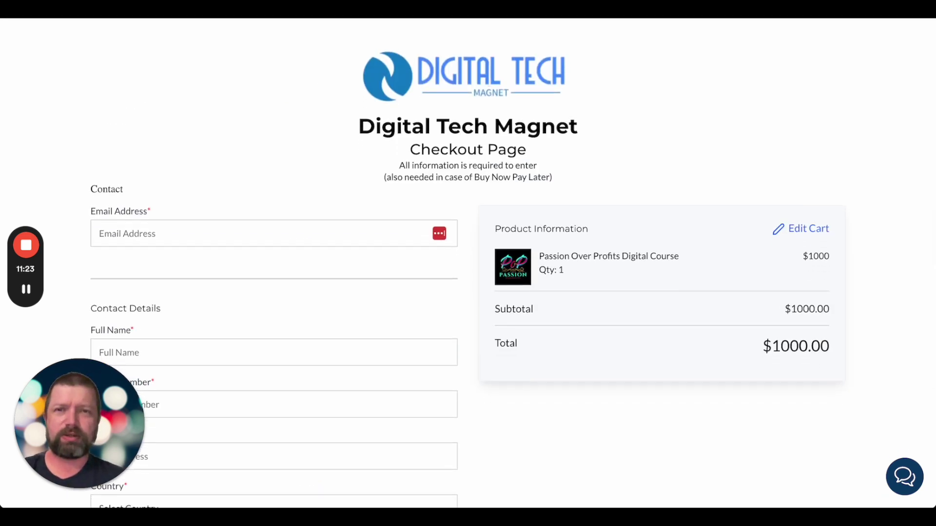
key(ctrl+w)
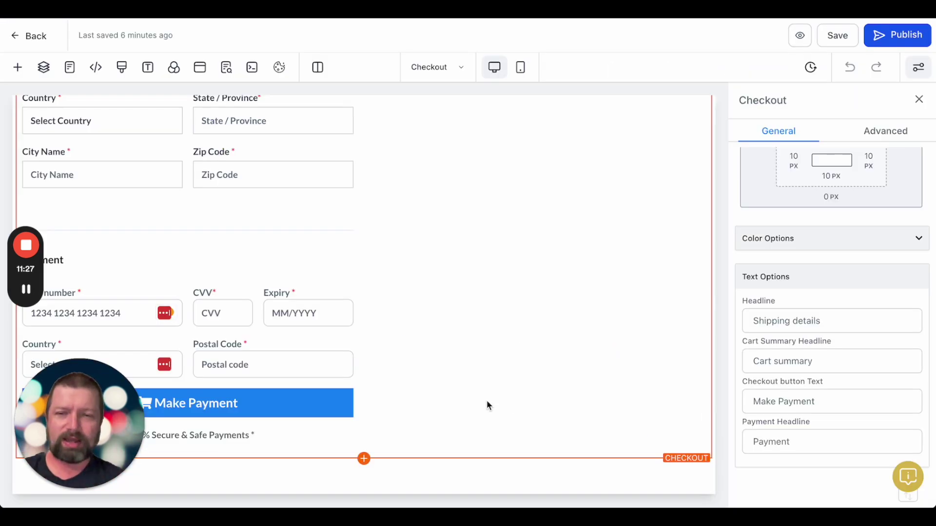
- Switch off Enable Coupon Codes in the Checkout element's Advanced settings
scroll(400, 336, up, 10)
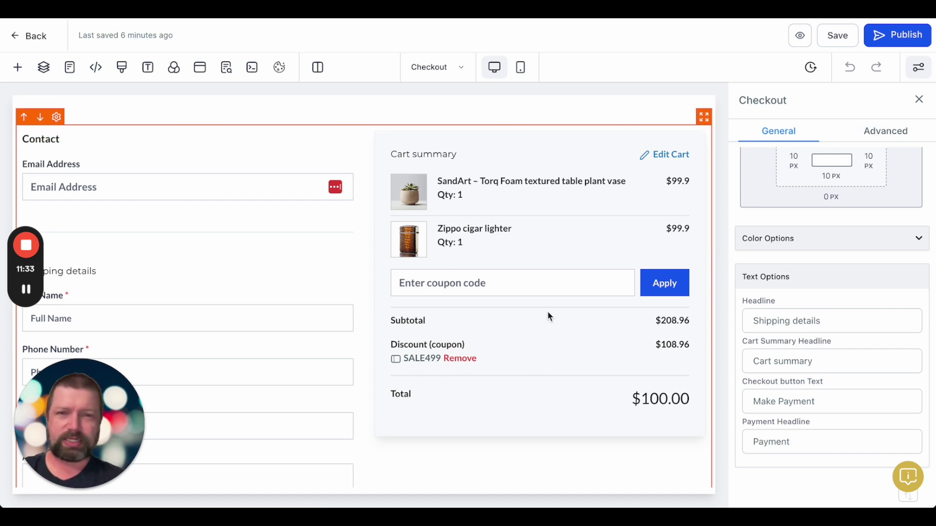
scroll(833, 352, up, 3)
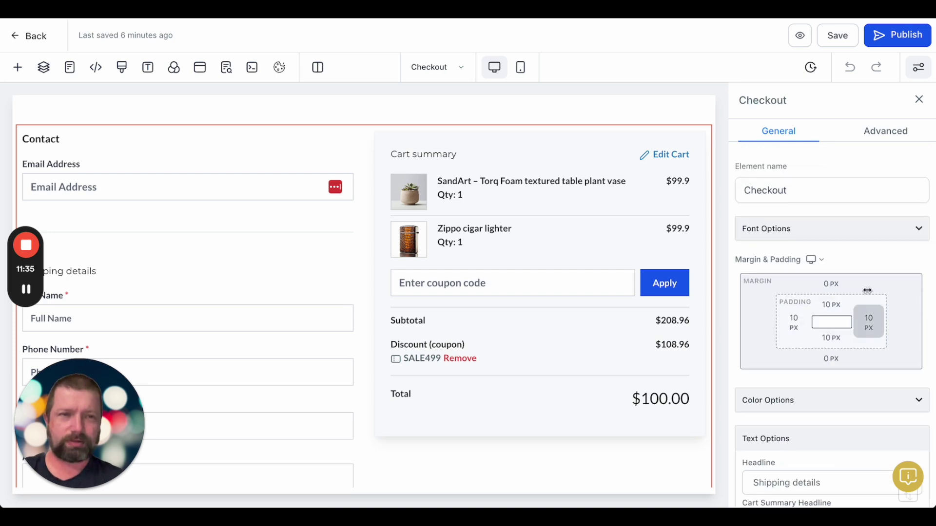
click(882, 137)
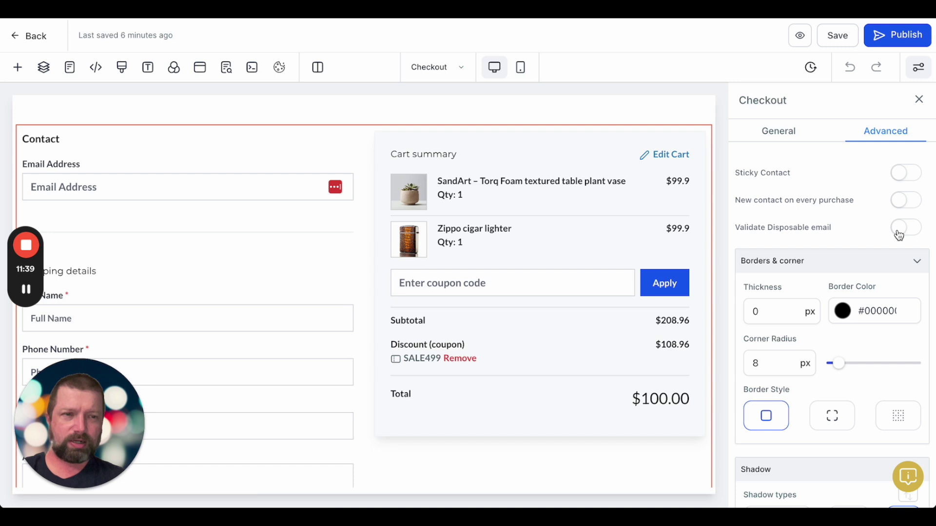
scroll(838, 261, down, 15)
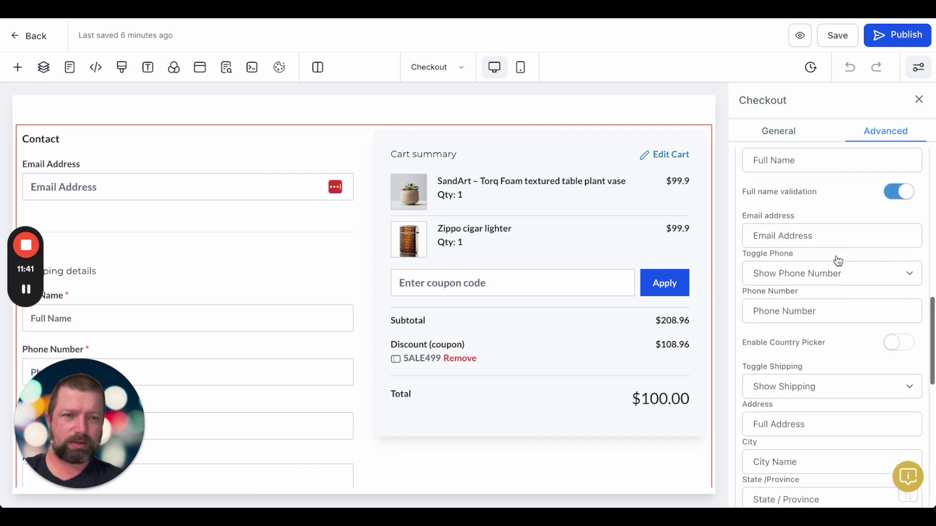
scroll(837, 261, down, 8)
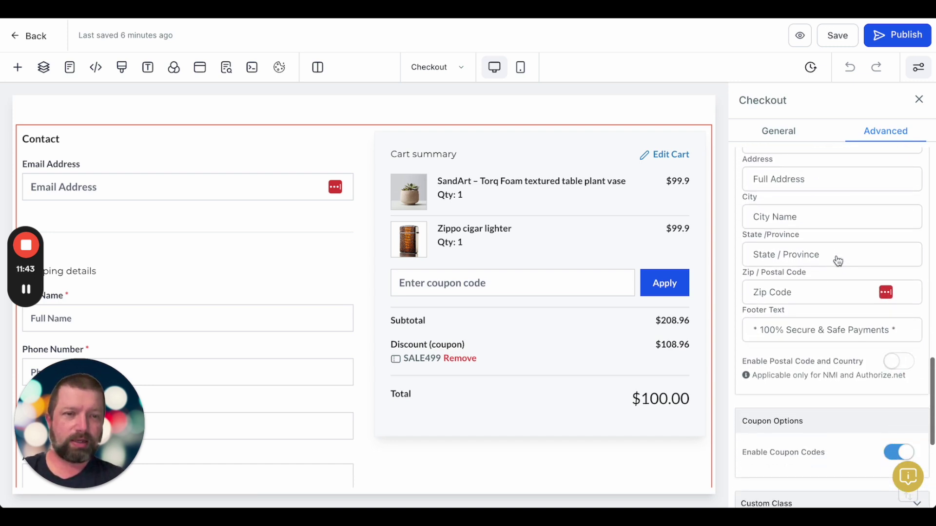
scroll(837, 261, down, 2)
click(898, 305)
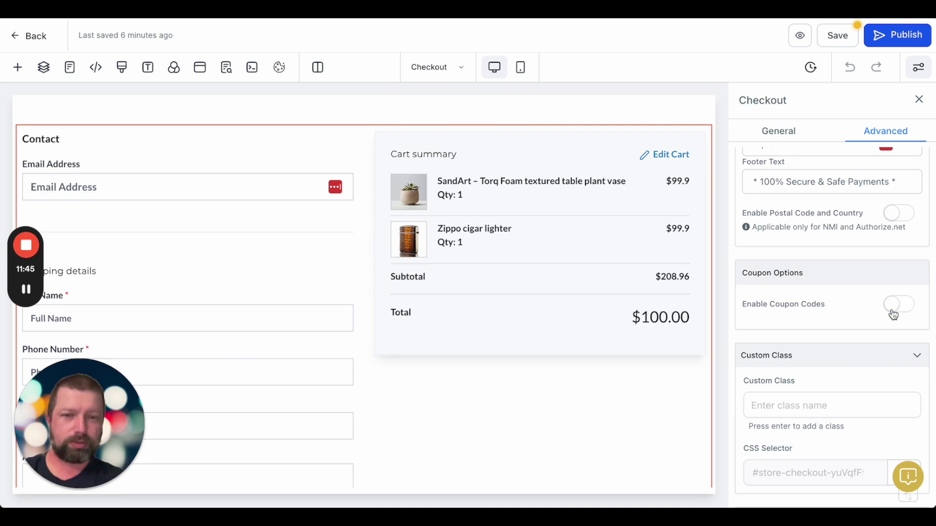
scroll(822, 303, down, 3)
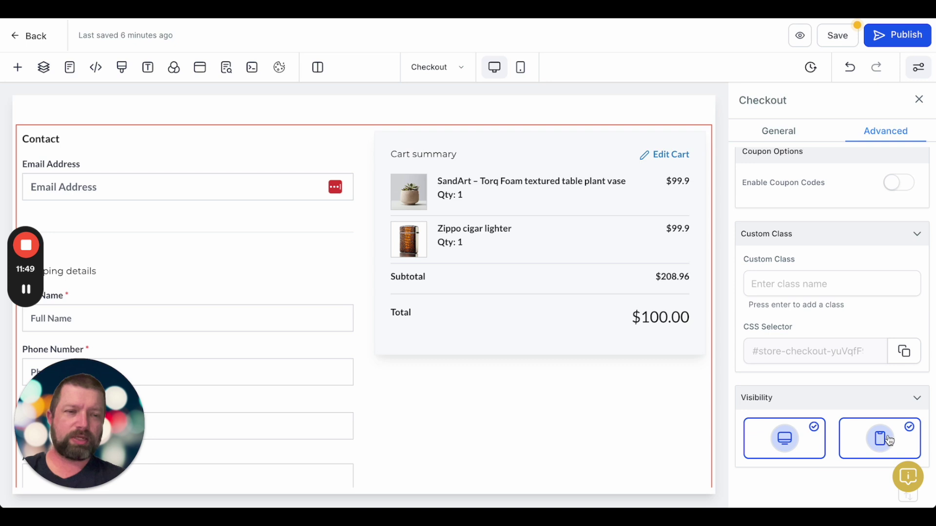
scroll(834, 365, up, 10)
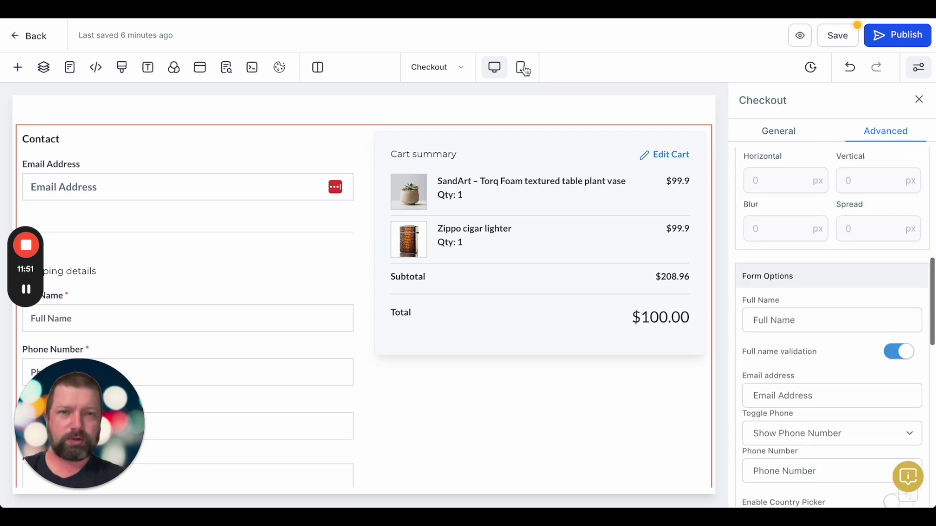
- Check the checkout in Mobile Mode, then return to Desktop Mode and the General settings
click(522, 65)
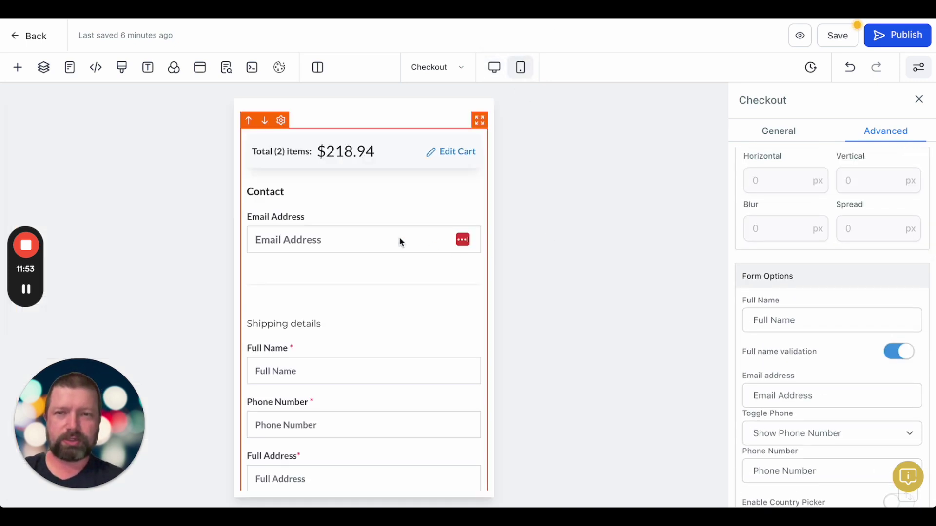
scroll(431, 402, down, 9)
scroll(431, 403, up, 10)
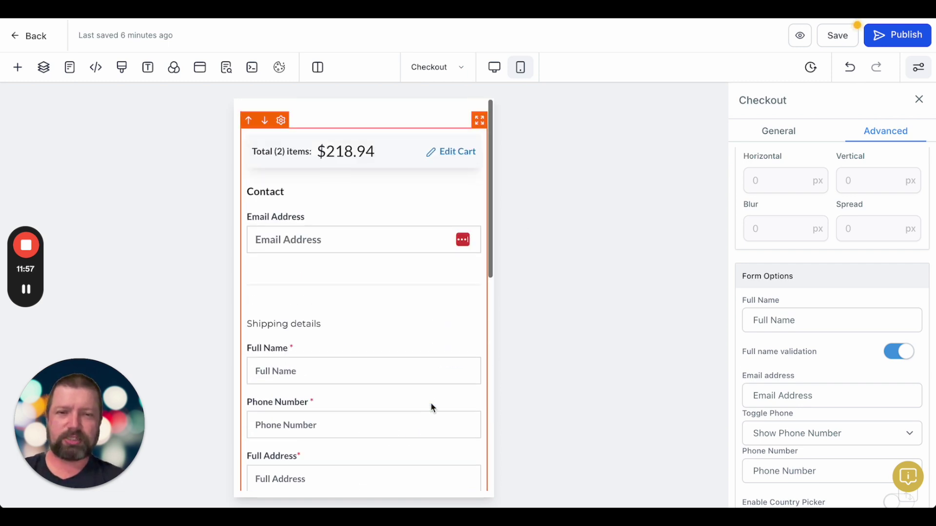
click(495, 67)
scroll(830, 173, up, 5)
click(783, 131)
scroll(836, 293, up, 3)
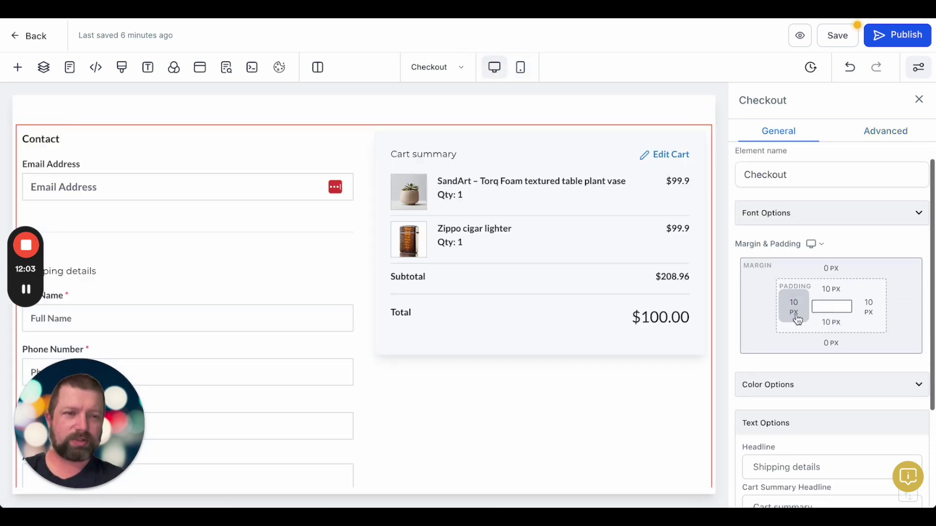
- Set the Checkout element's padding to 0 px left and 41 px top
click(795, 307)
drag(721, 341, 704, 342)
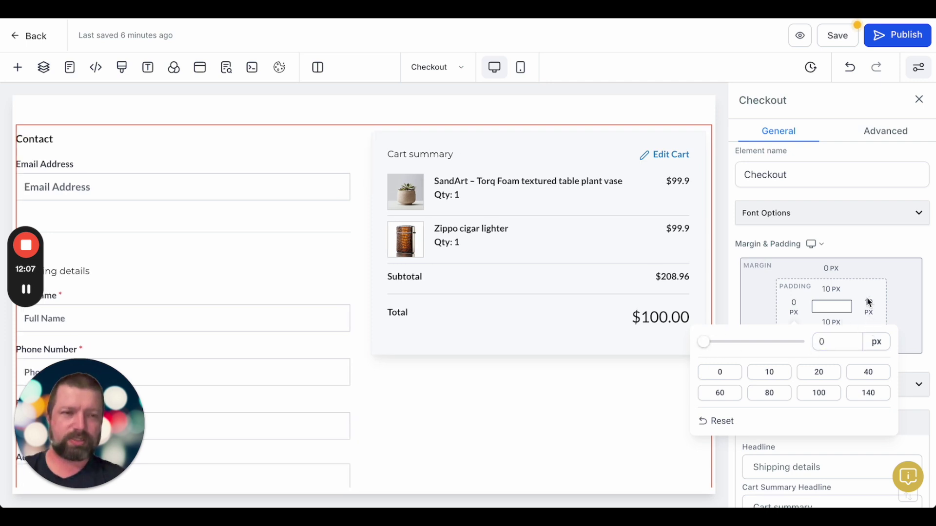
click(830, 290)
drag(759, 325, 820, 323)
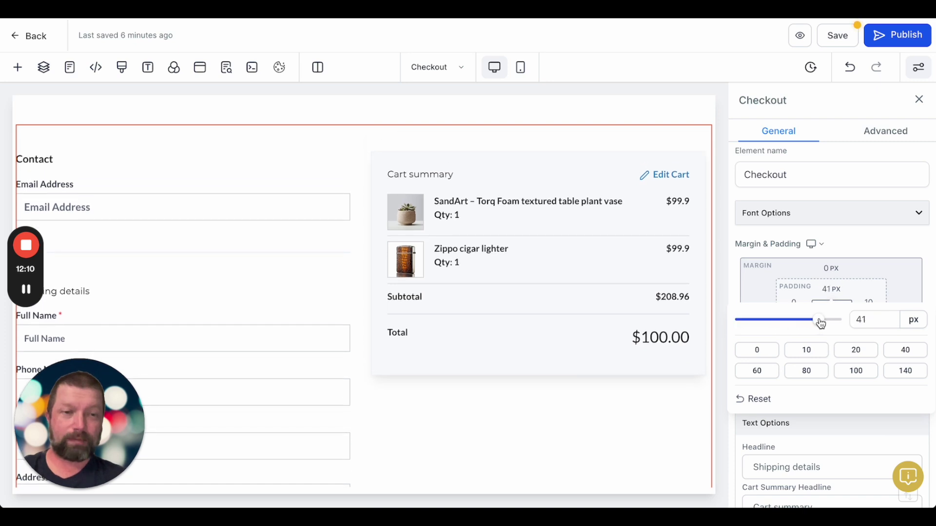
click(886, 256)
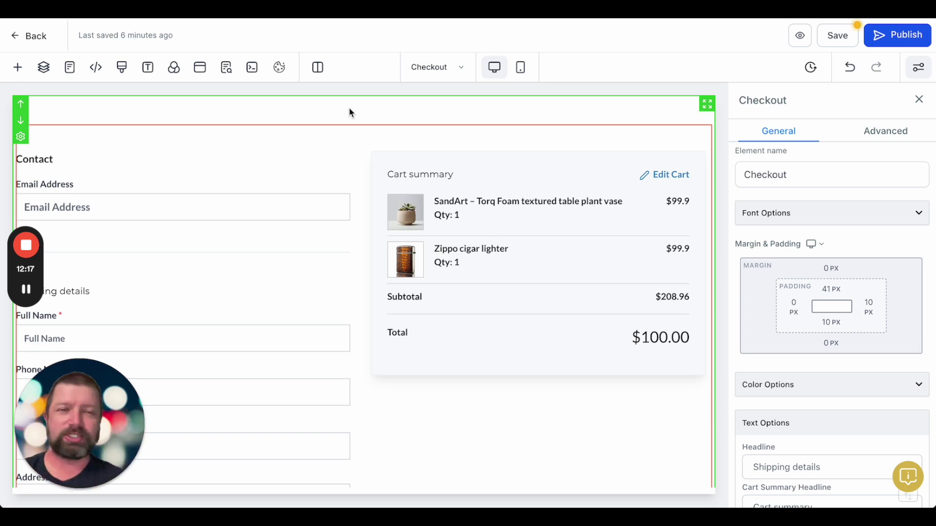
scroll(351, 215, down, 10)
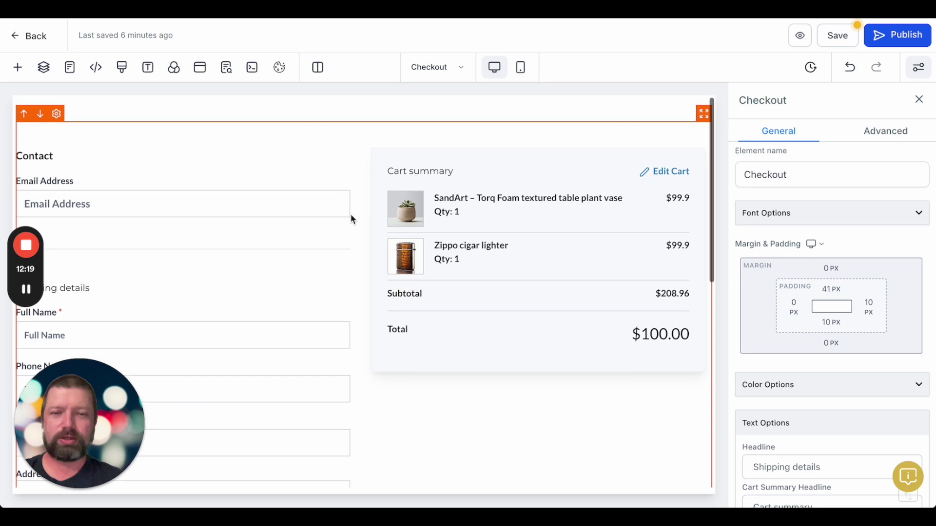
- Insert an Image element below the Checkout section and move it up above the checkout form
click(364, 458)
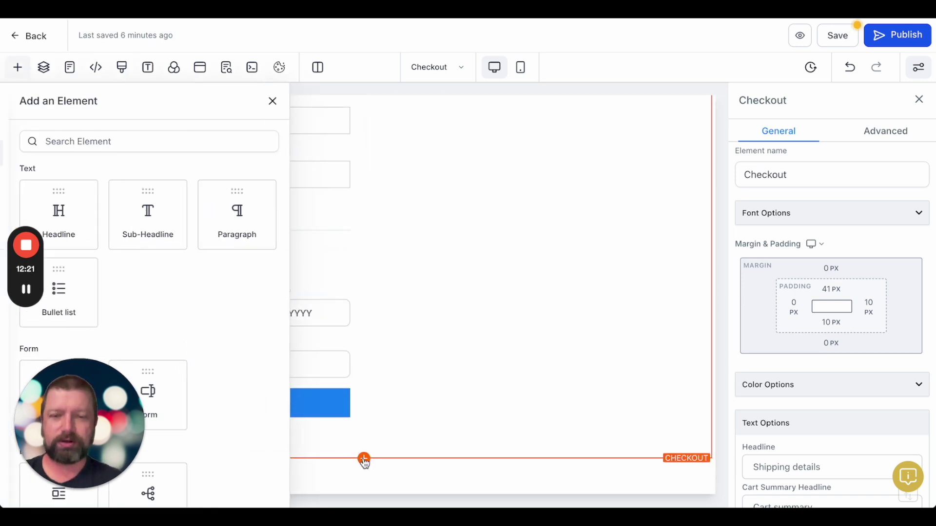
scroll(256, 370, down, 4)
scroll(257, 375, down, 2)
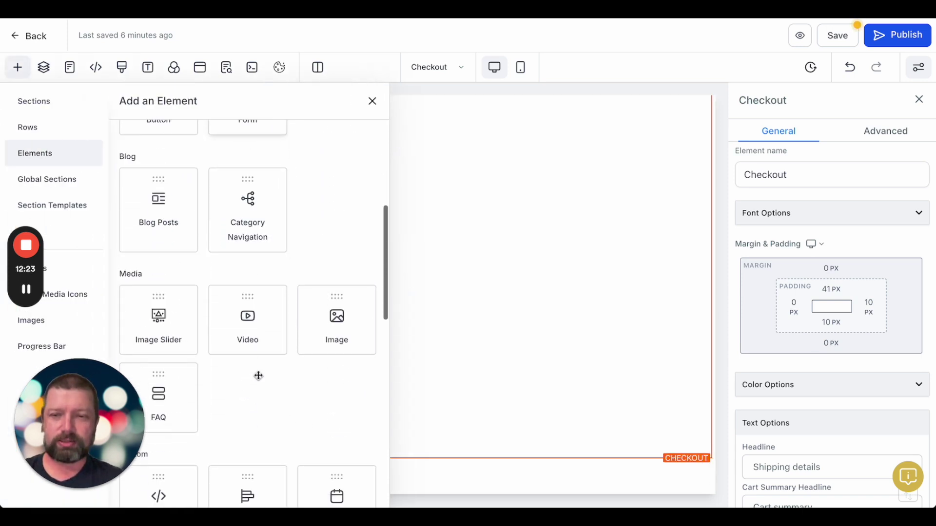
click(311, 328)
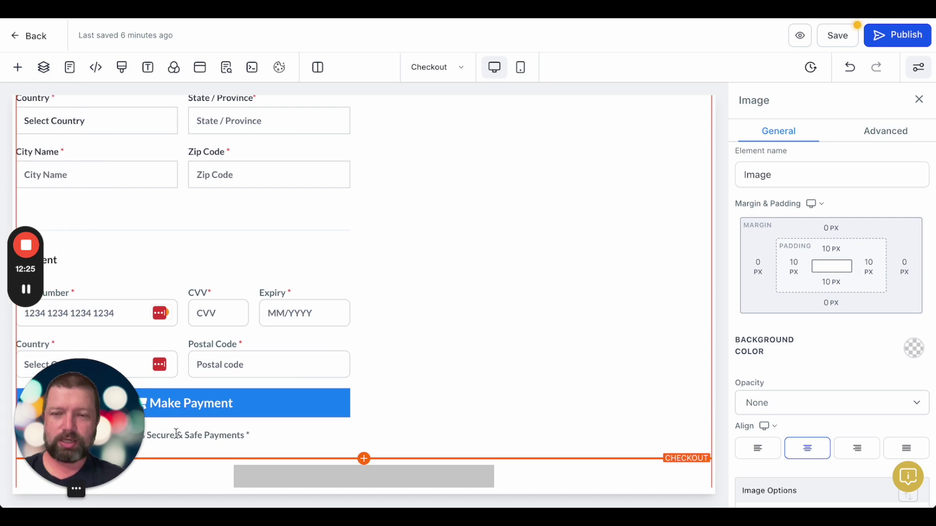
scroll(73, 480, down, 3)
scroll(99, 484, down, 2)
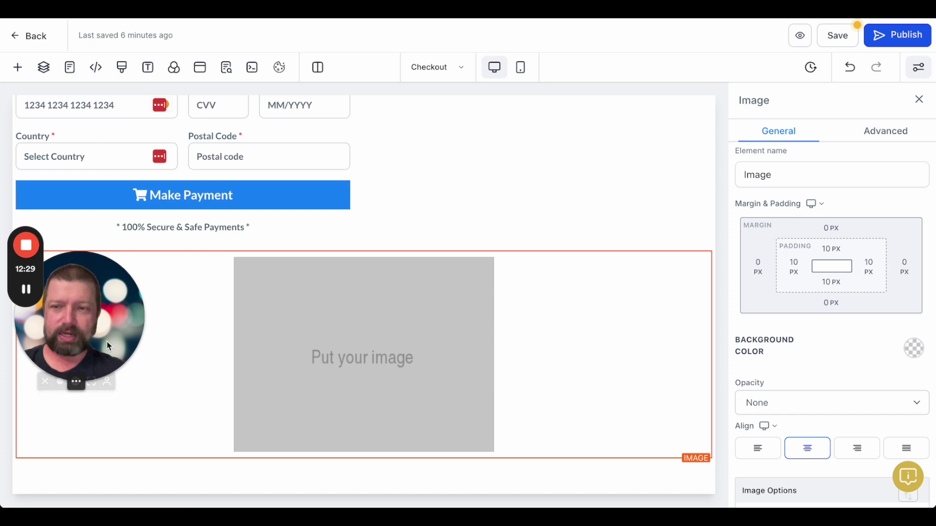
drag(63, 286, 167, 296)
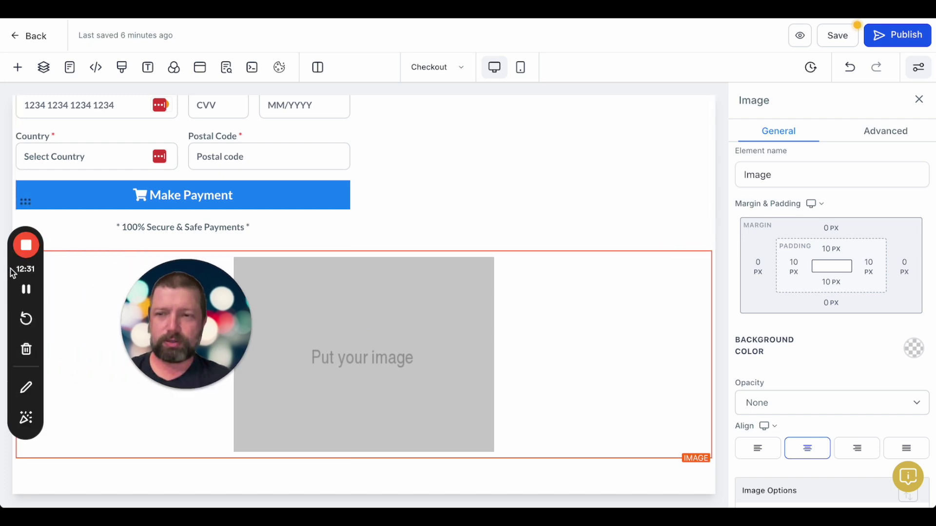
drag(12, 272, 875, 251)
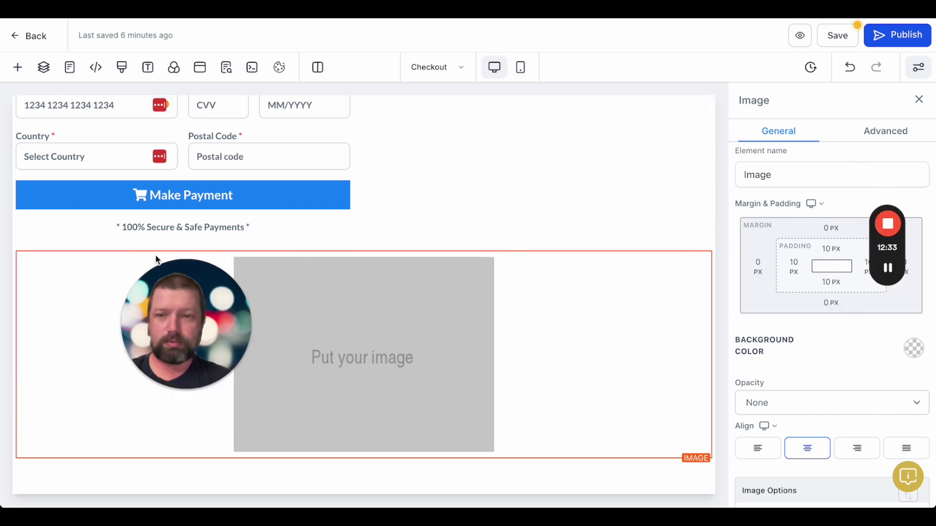
click(26, 244)
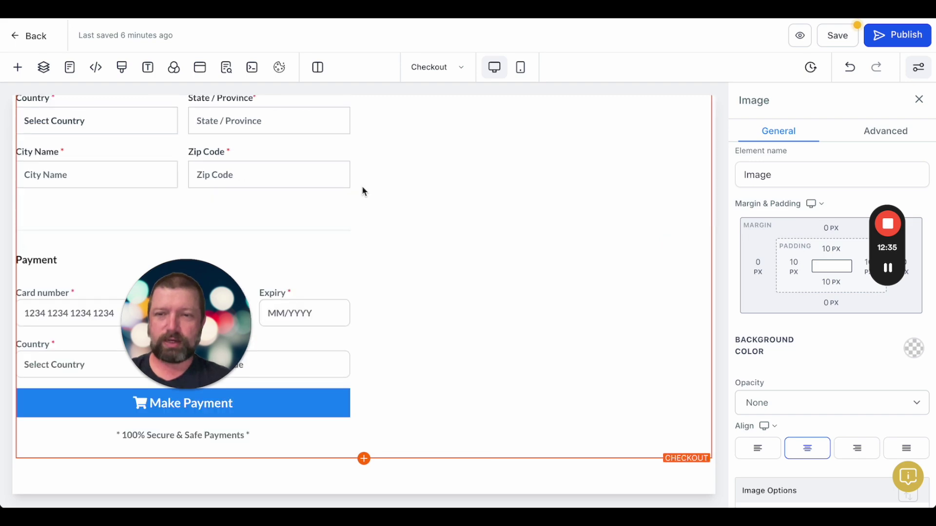
scroll(363, 189, up, 5)
- Swap in the name-logo screenshot from the media library and set its width to 300 px
scroll(914, 382, down, 5)
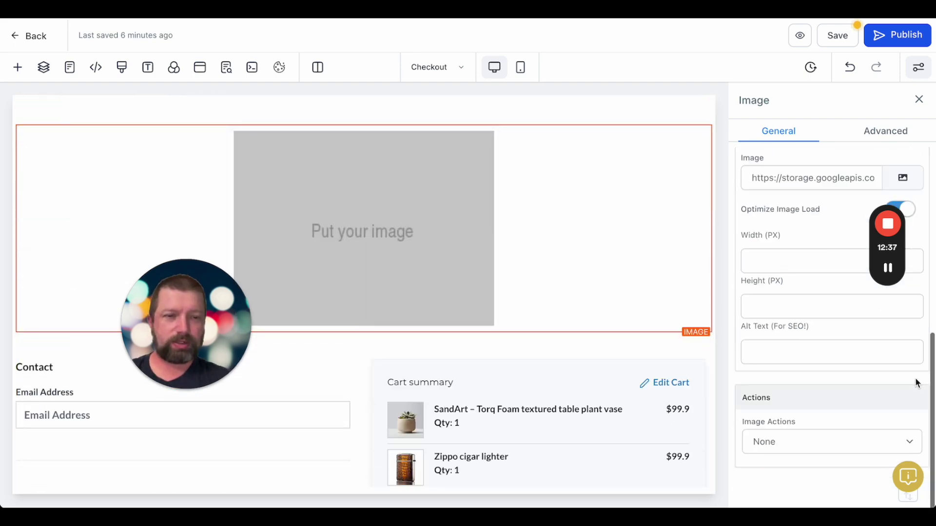
click(903, 177)
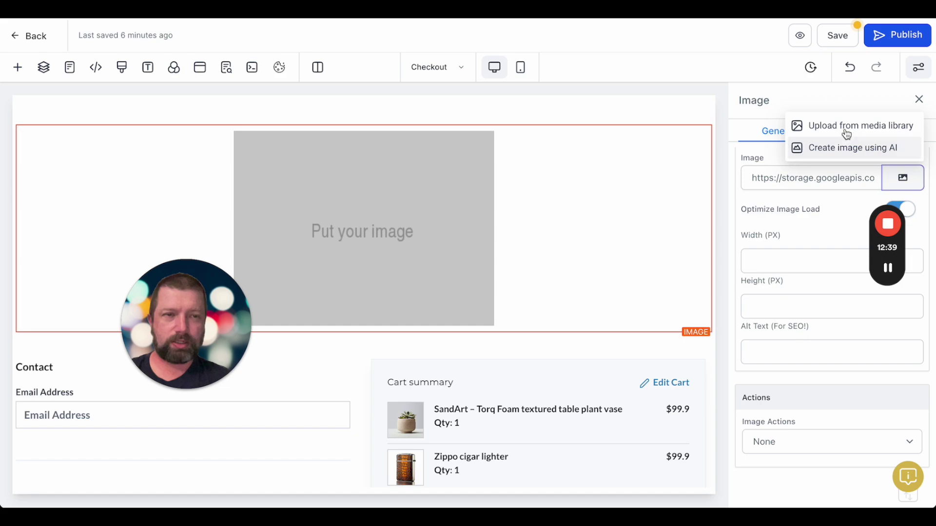
click(846, 125)
scroll(516, 289, down, 15)
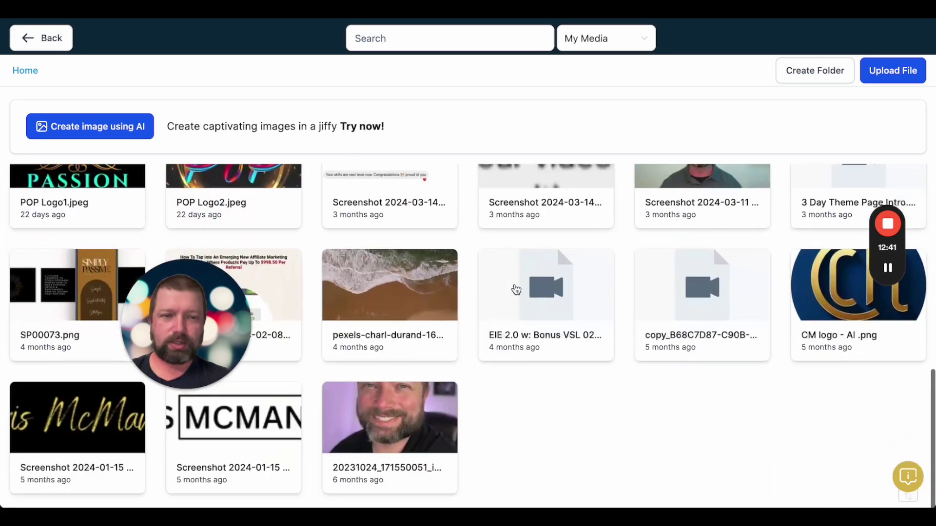
click(219, 433)
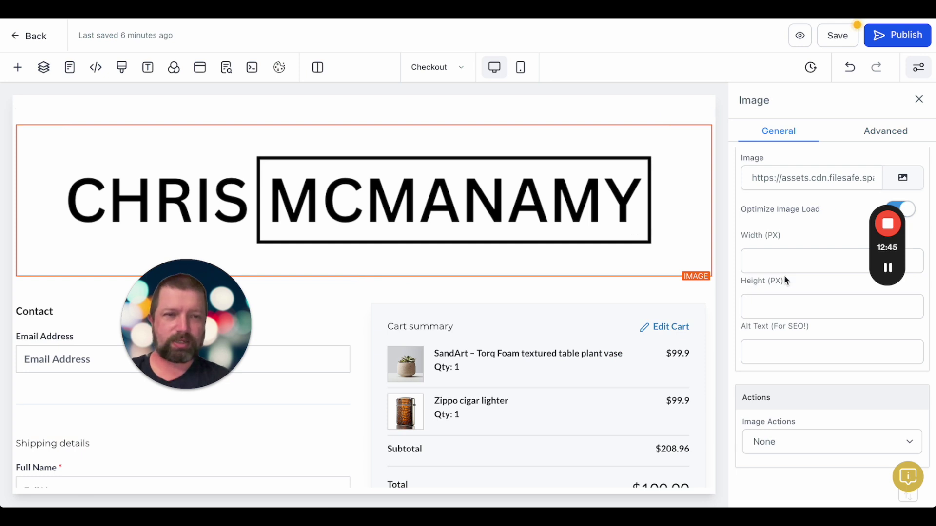
text(300)
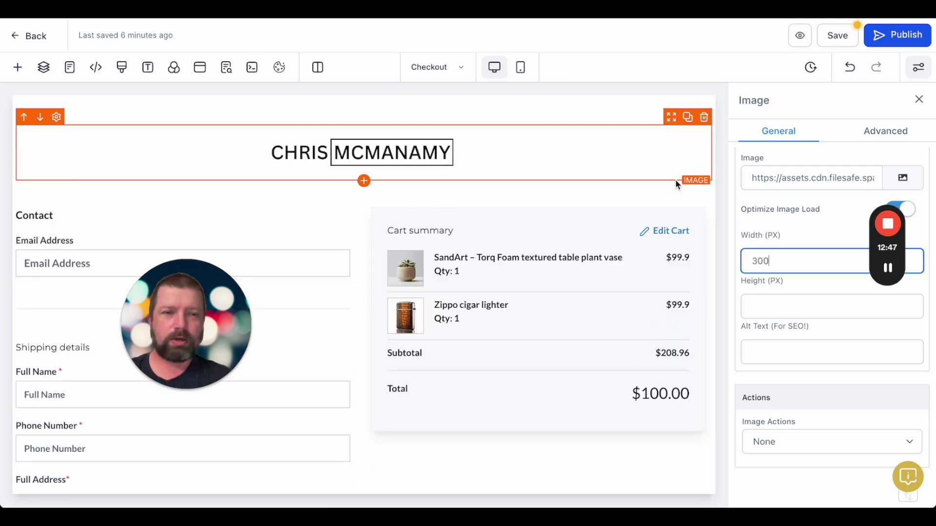
click(775, 302)
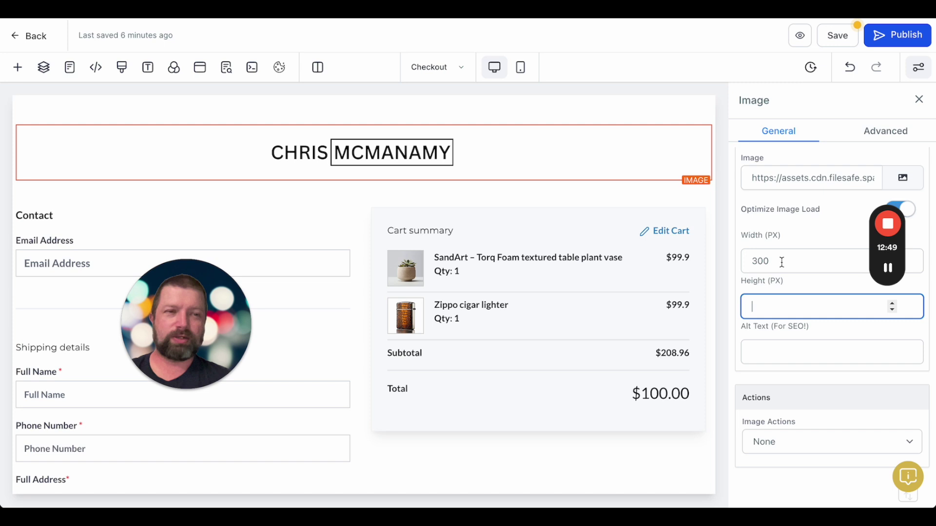
drag(869, 257, 5, 330)
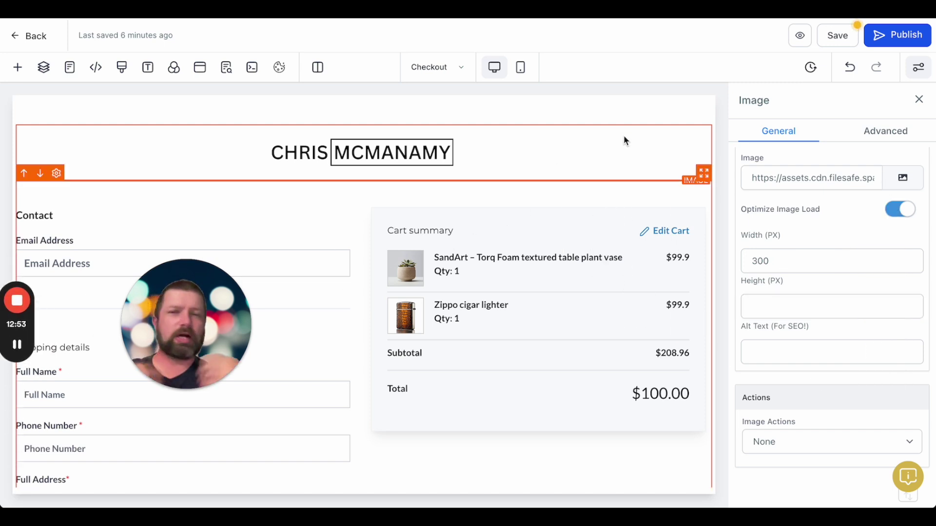
scroll(531, 214, down, 10)
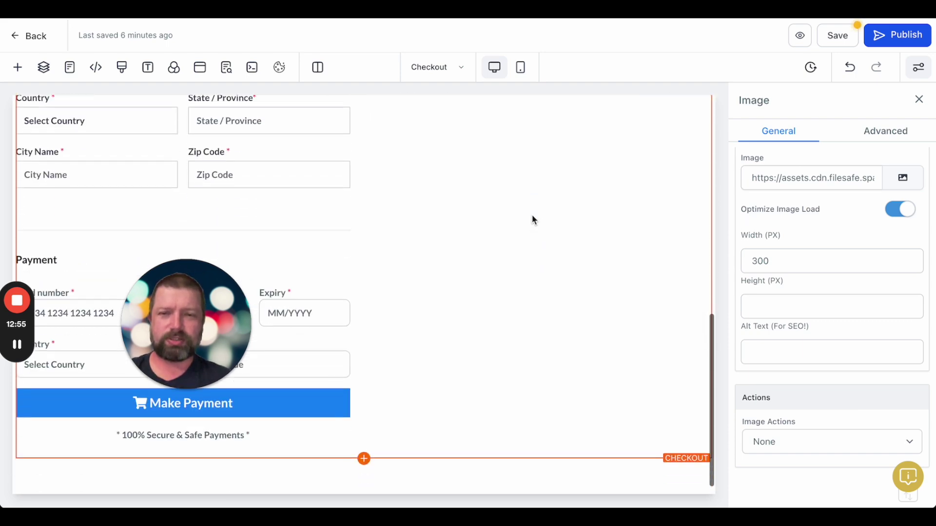
- Save the Checkout page, close the SEO Meta Data panel, and preview the logo before returning
scroll(531, 215, up, 10)
click(837, 35)
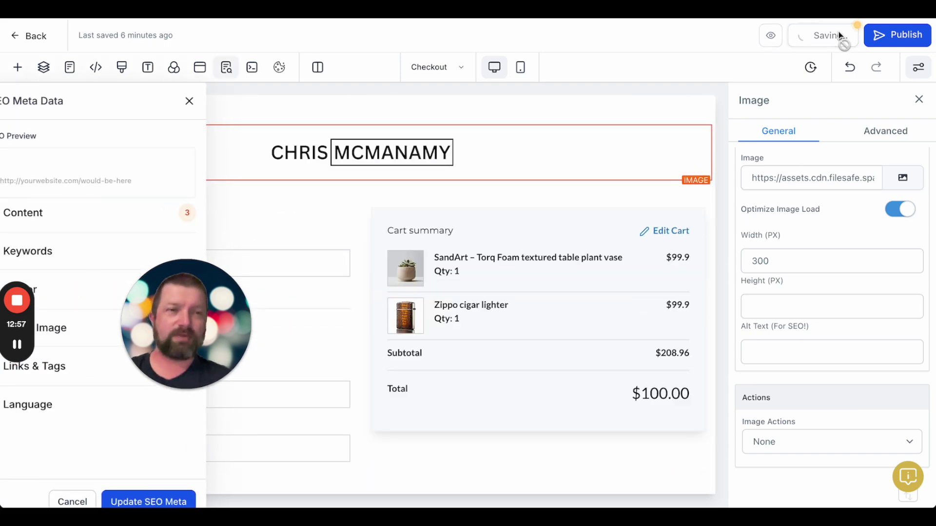
click(211, 101)
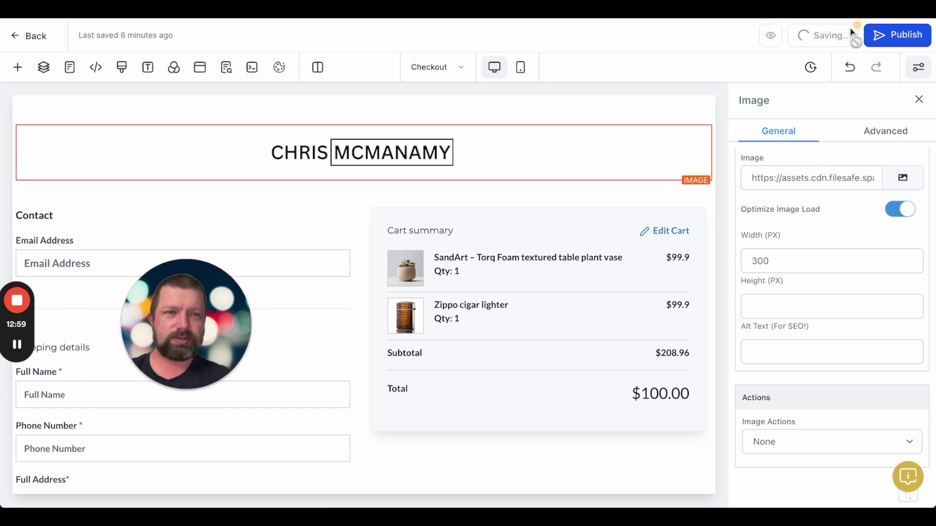
click(798, 45)
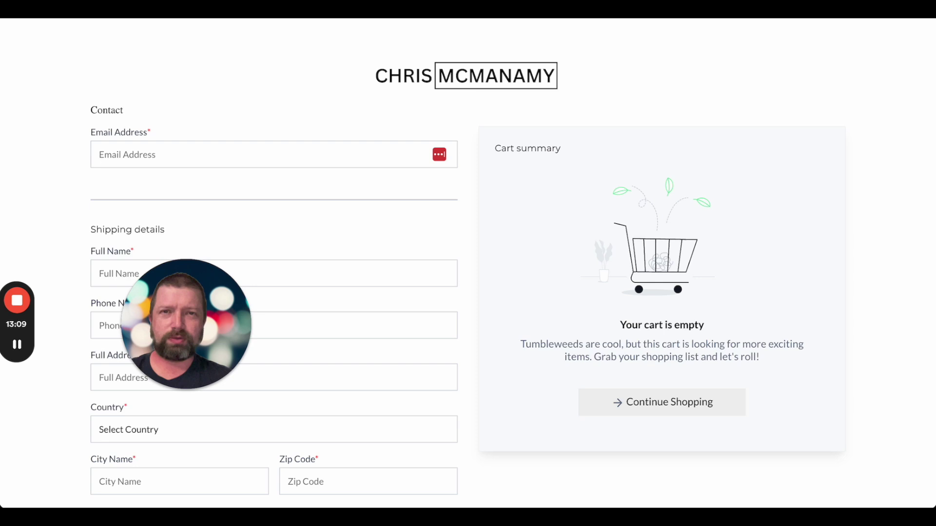
key(ctrl+w)
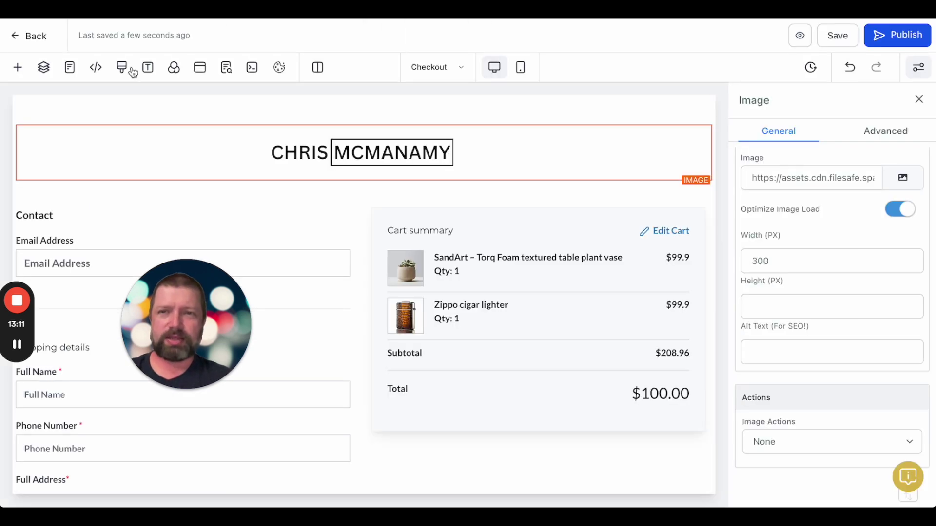
- Go back to the website's Pages list and open the Thank you! page in the editor
click(29, 36)
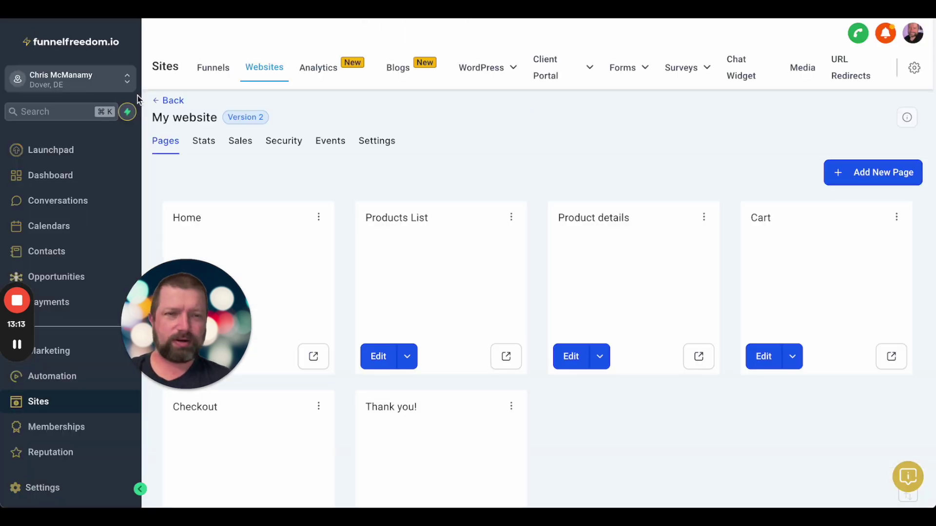
scroll(569, 253, down, 2)
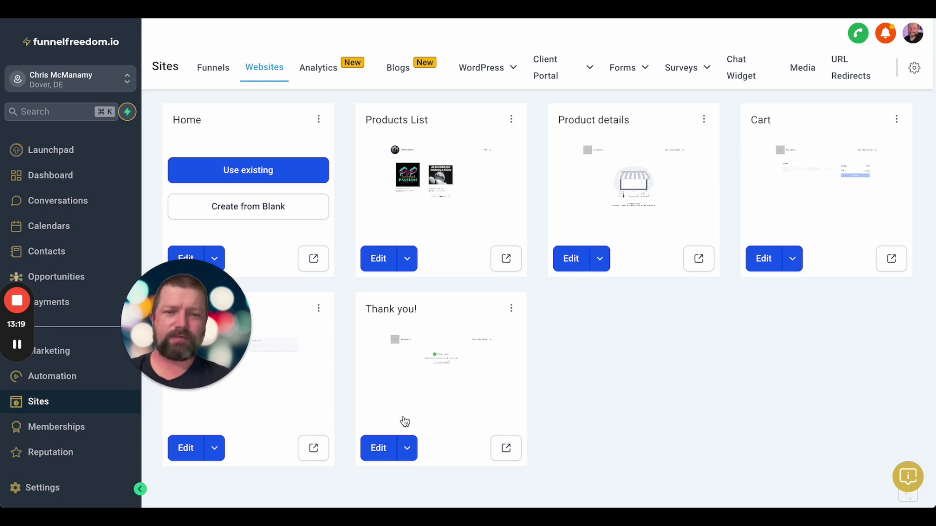
click(379, 452)
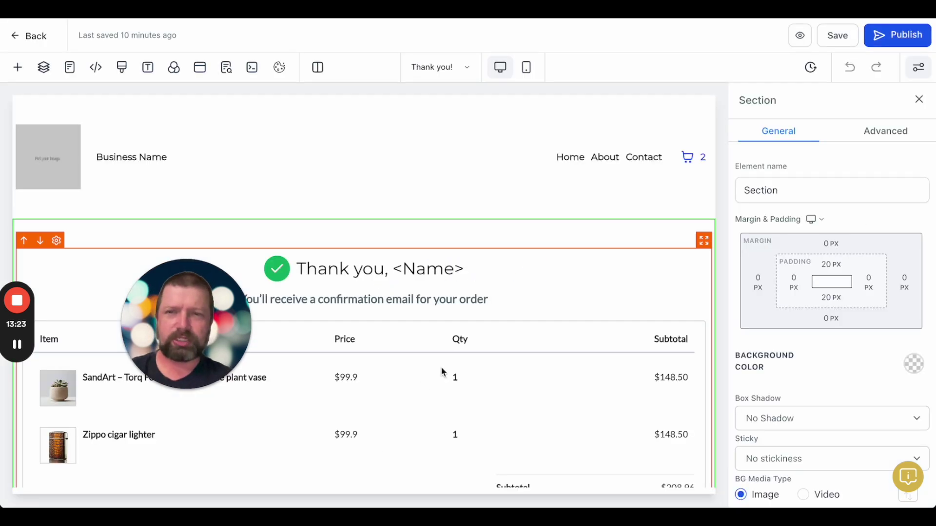
scroll(409, 259, down, 6)
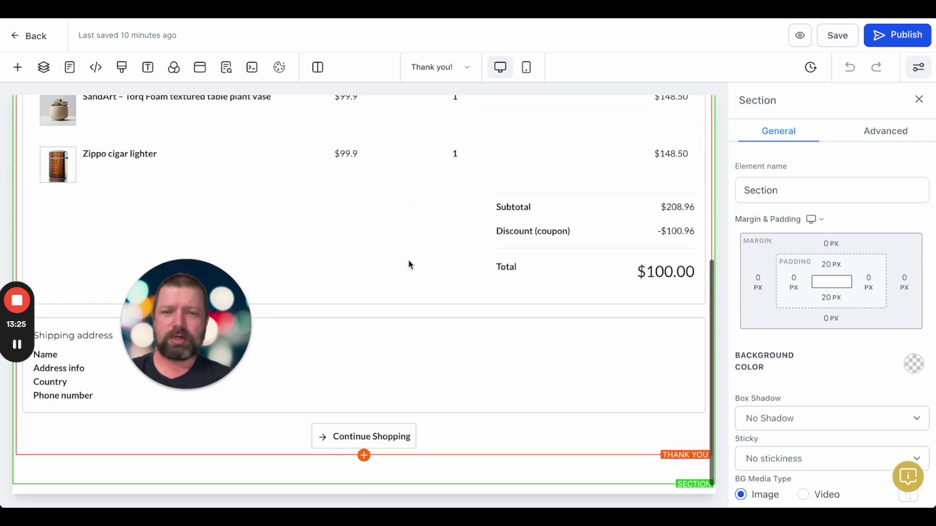
scroll(409, 259, up, 3)
scroll(383, 166, up, 1)
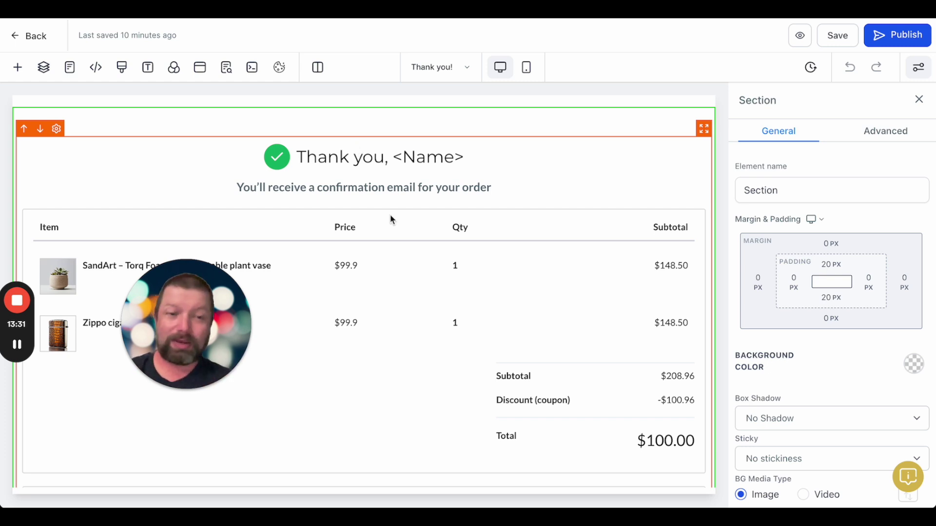
scroll(435, 294, down, 2)
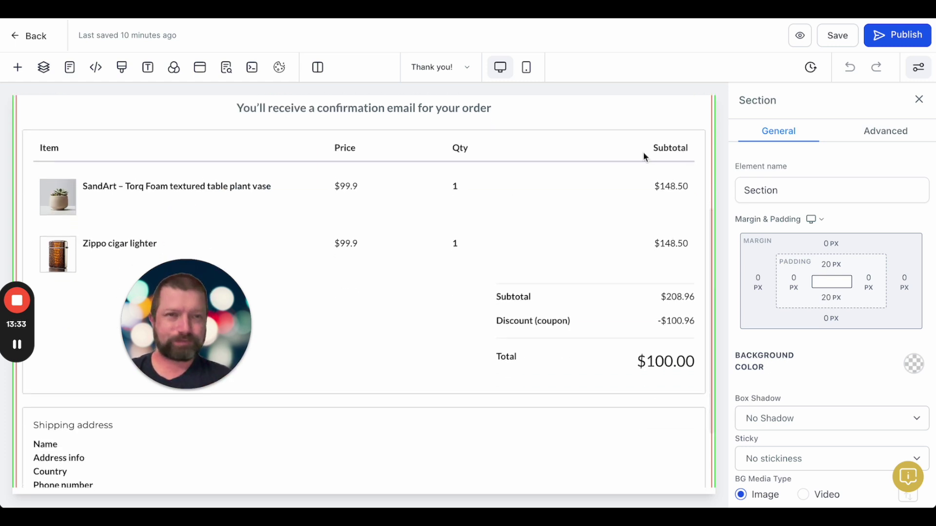
- Adjust the editor view and select the Thank you! page's order section
key(alt+shift+d)
mouse_move(121, 166)
mouse_down()
mouse_move(15, 168)
mouse_move(58, 268)
mouse_move(251, 257)
mouse_move(219, 122)
mouse_move(119, 133)
mouse_up()
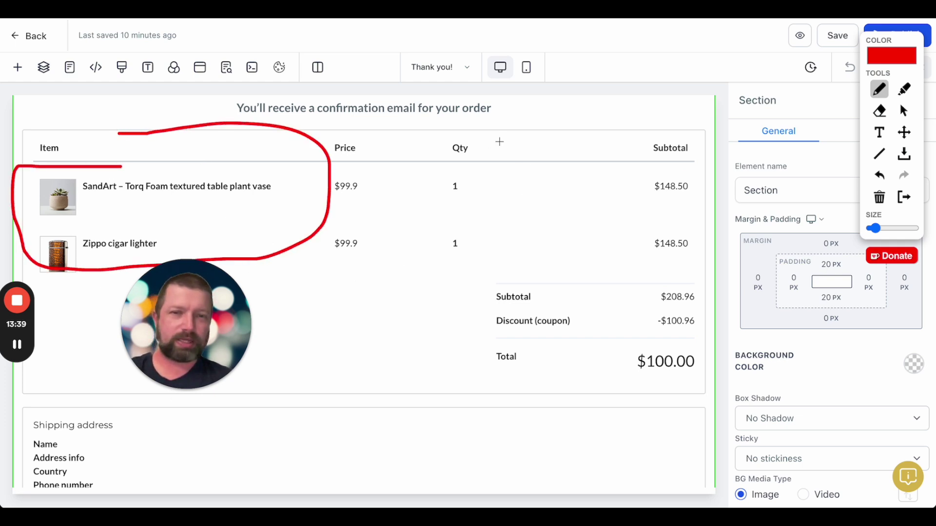
drag(194, 185, 582, 310)
mouse_move(637, 114)
mouse_down()
mouse_move(604, 128)
mouse_move(397, 302)
mouse_up()
key(Escape)
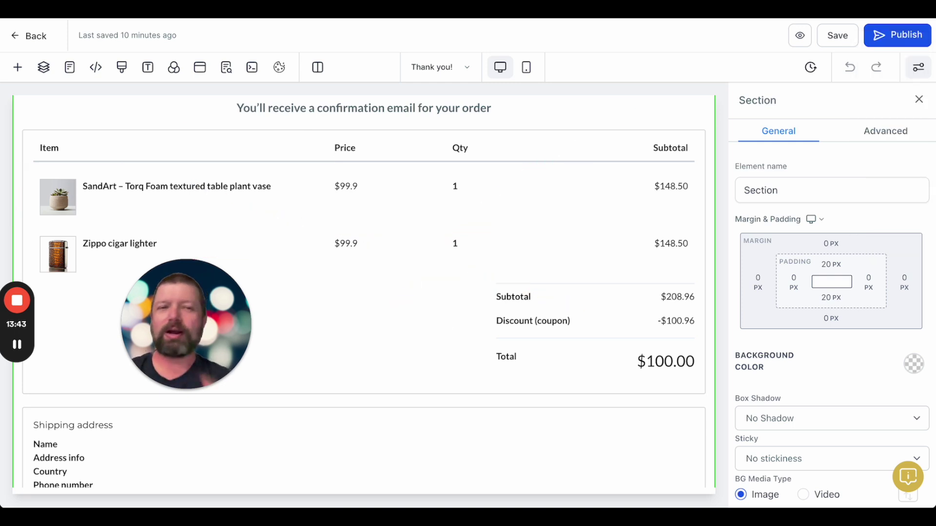
mouse_move(200, 302)
drag(184, 314, 66, 405)
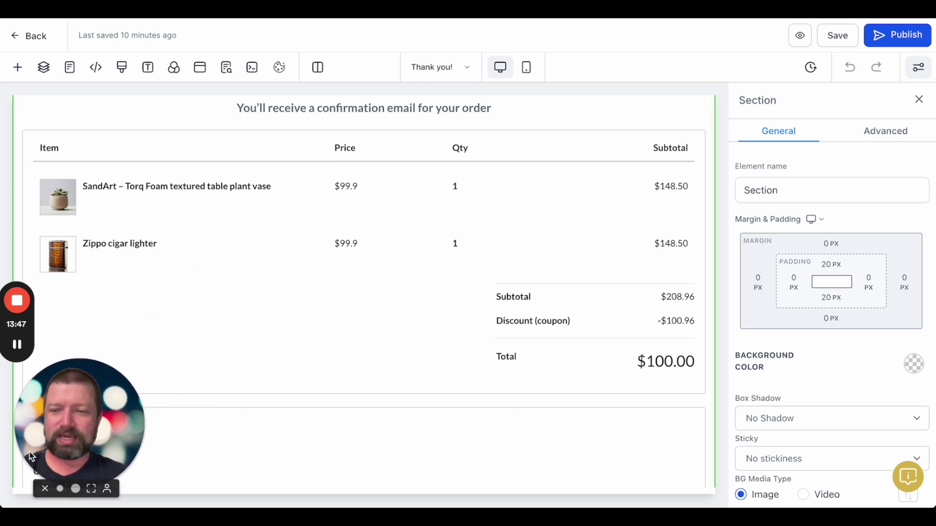
scroll(589, 411, down, 2)
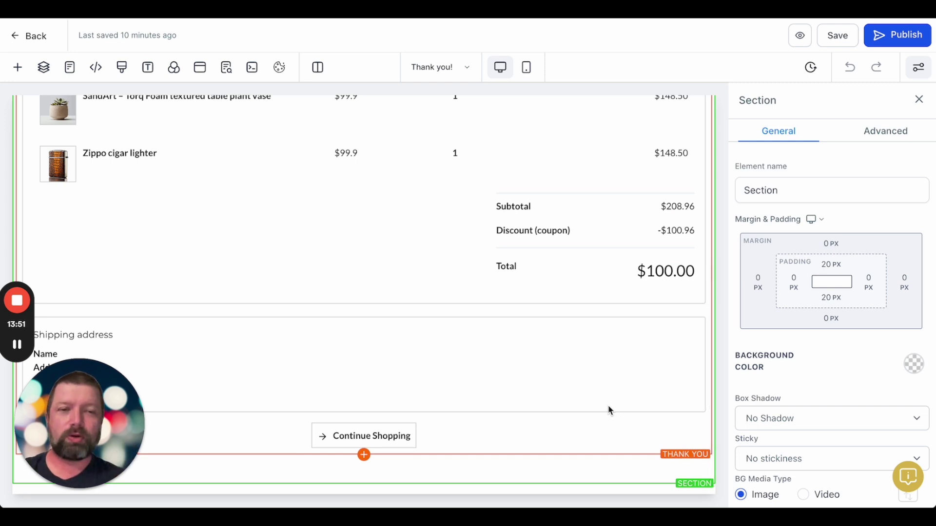
- Change the order section's Advanced width setting to Small, after briefly trying Wide and Full
click(903, 136)
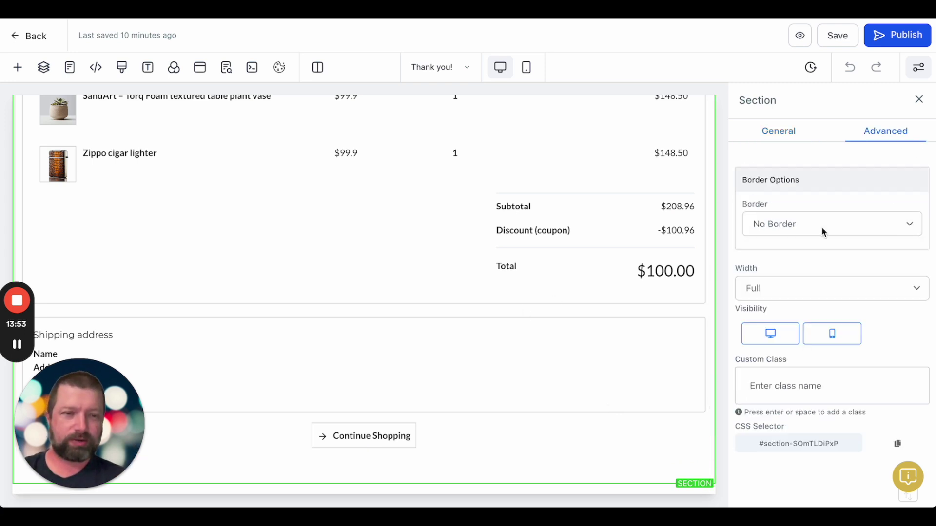
click(794, 282)
click(767, 302)
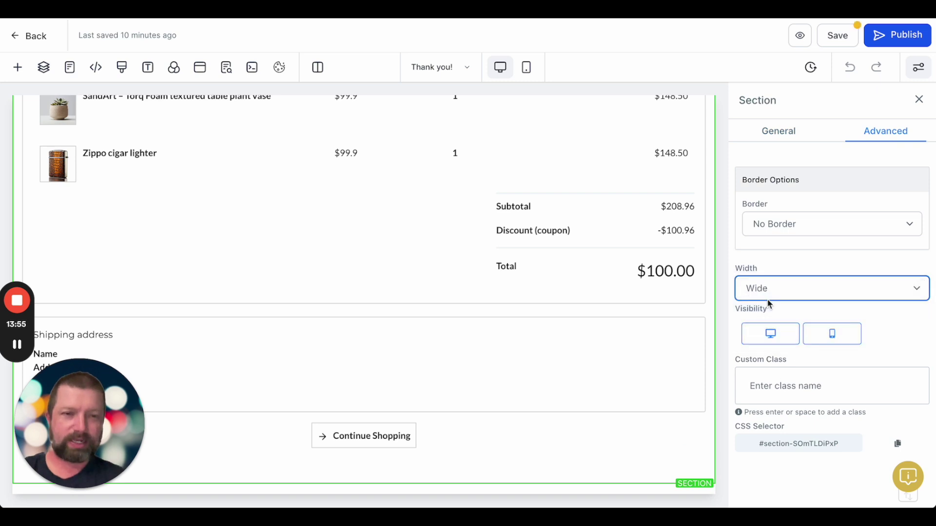
click(767, 298)
click(763, 273)
click(763, 289)
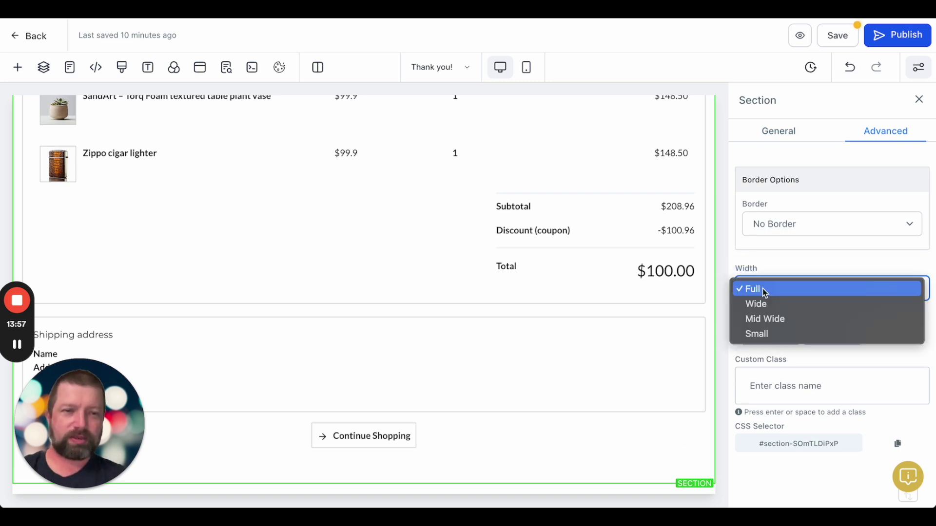
click(762, 336)
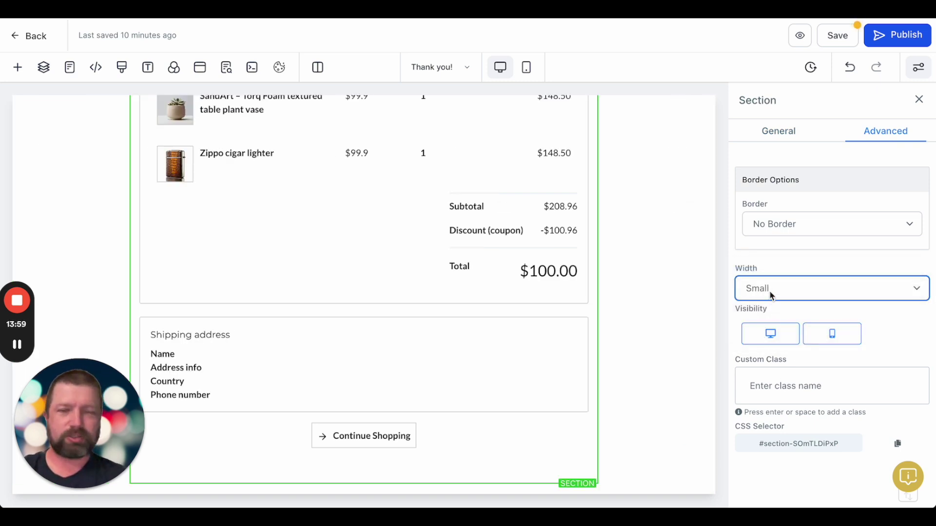
scroll(644, 293, up, 6)
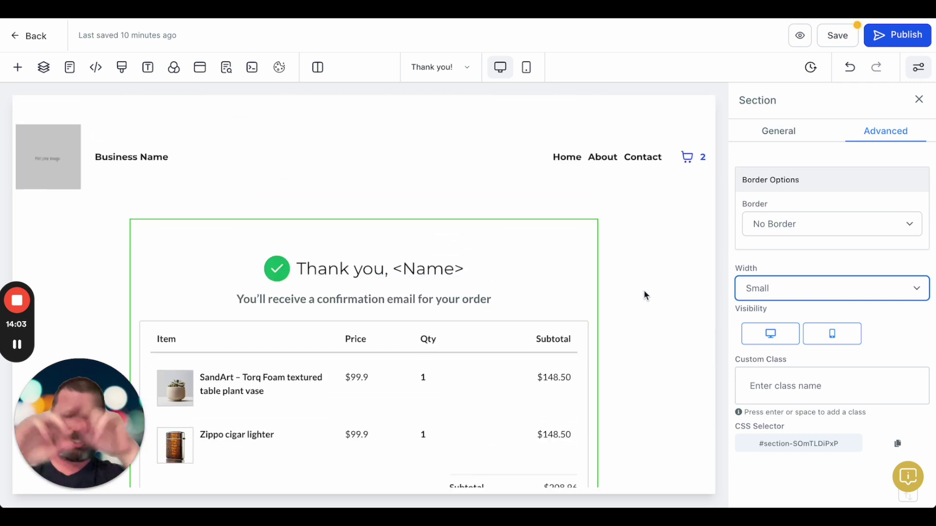
scroll(643, 291, down, 5)
scroll(644, 291, down, 2)
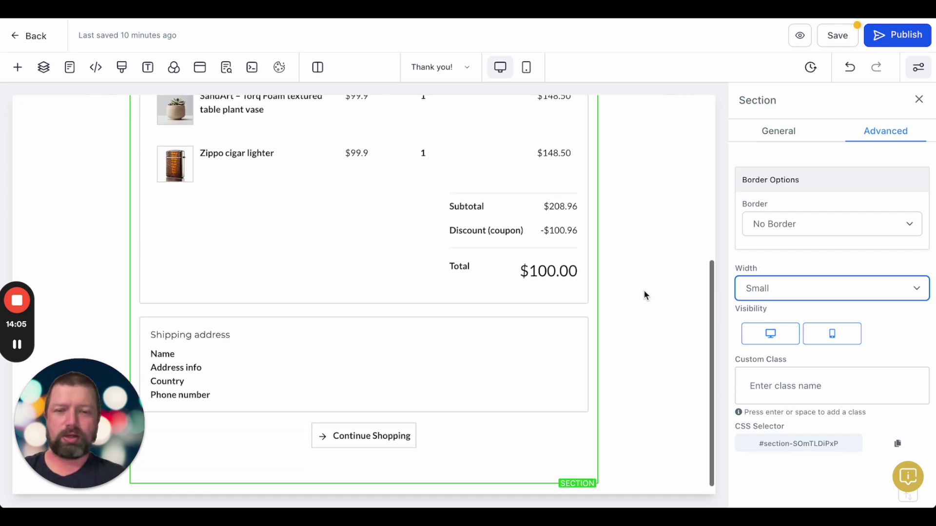
scroll(644, 291, up, 5)
scroll(644, 289, up, 3)
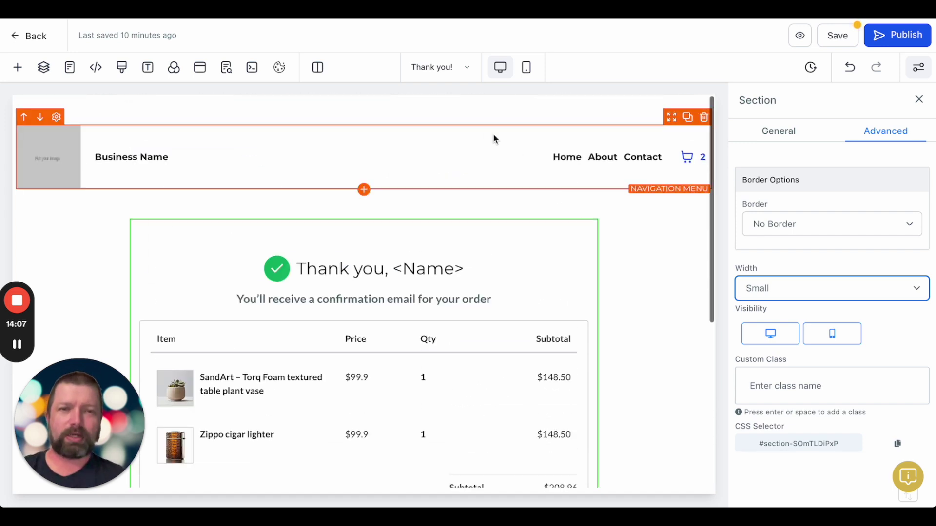
- Remove the navigation header and add the headline 'Thank you for your purchase'
click(706, 118)
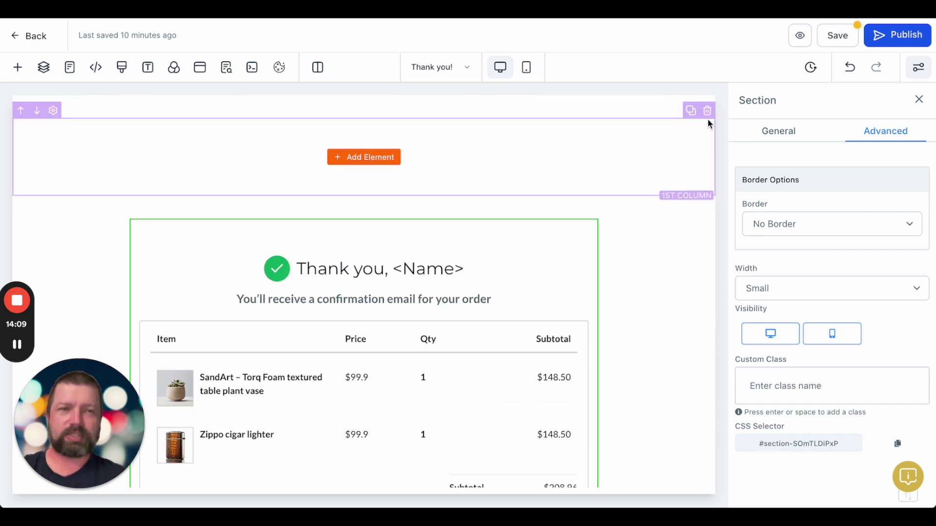
click(339, 169)
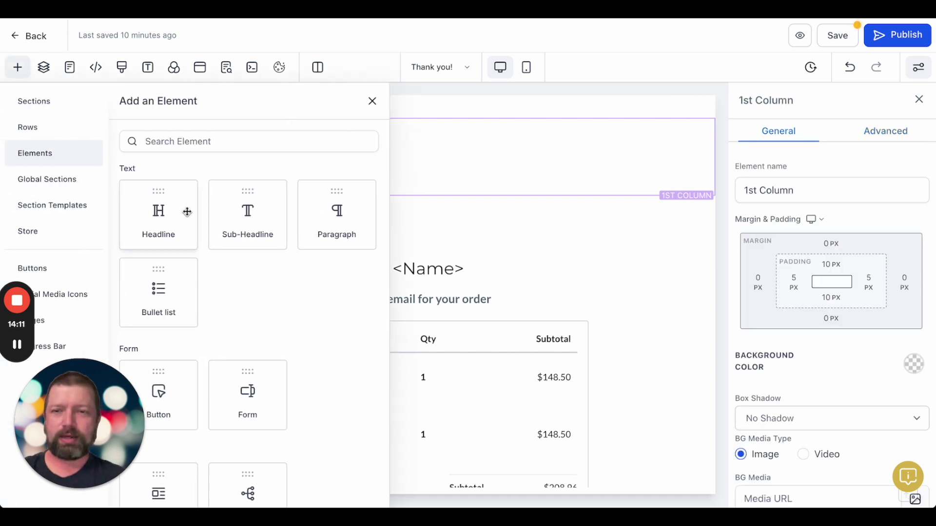
click(160, 218)
drag(526, 139, 204, 147)
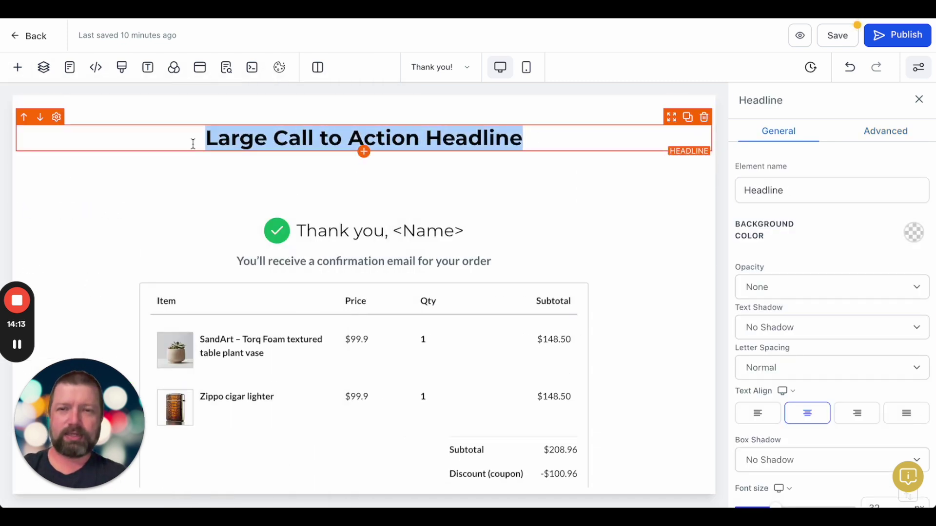
text(Thank you for oyoru)
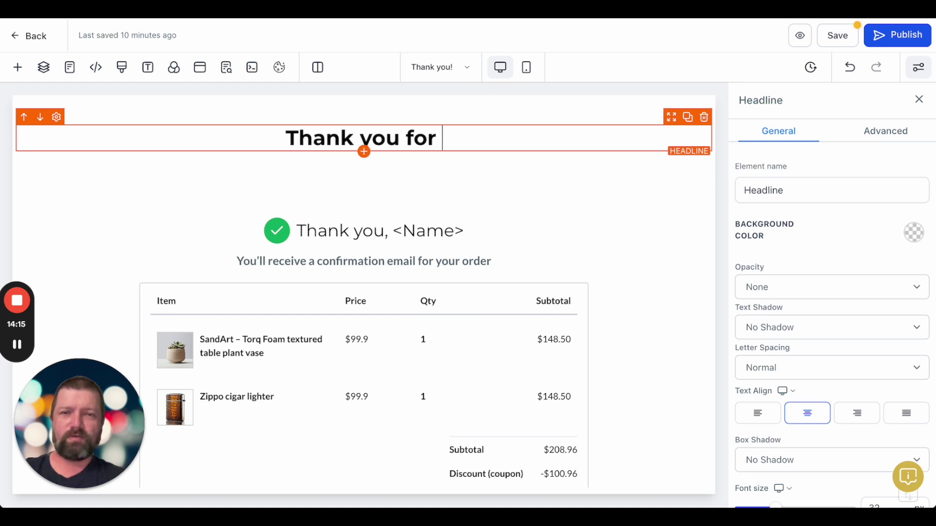
key(BackSpace)
key(BackSpace)
key(BackSpace)
key(BackSpace)
key(BackSpace)
text(your purchase)
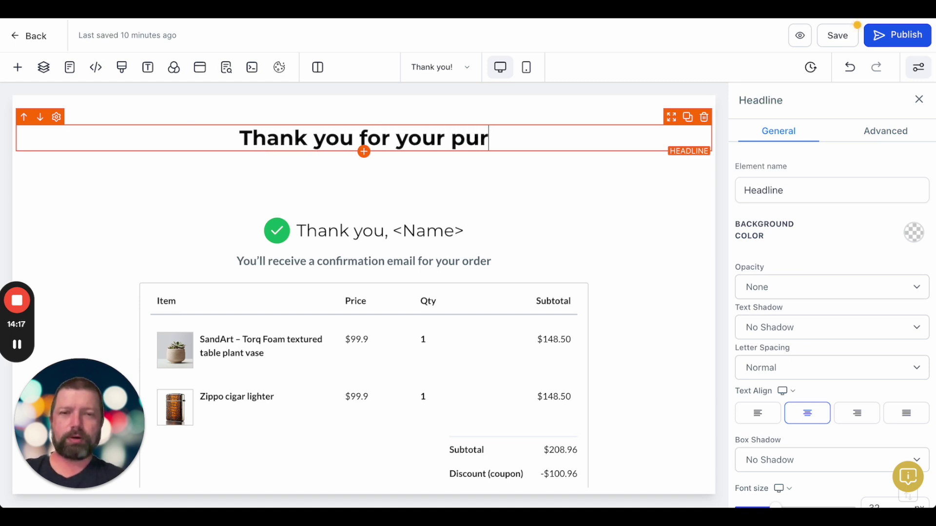
- Add a sub-headline below it whose first line reads 'Save screen for records'
click(364, 151)
click(258, 234)
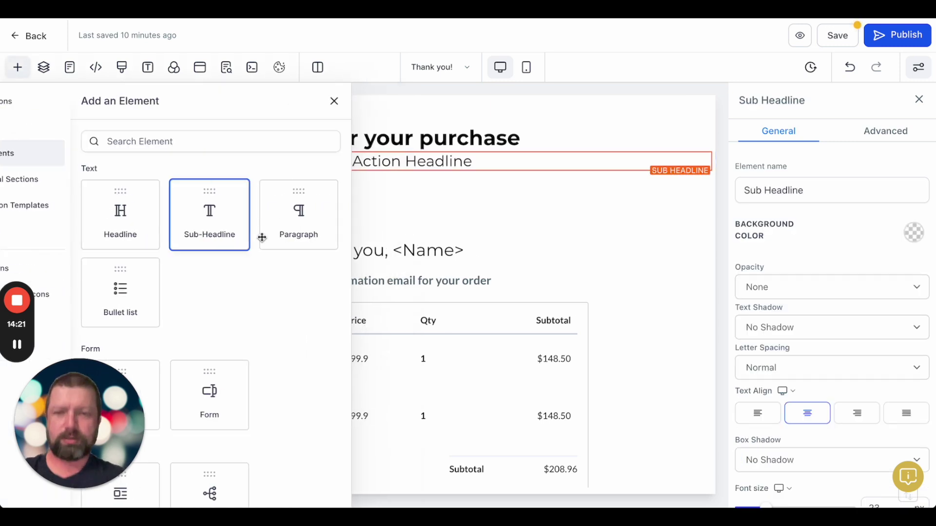
double_click(467, 162)
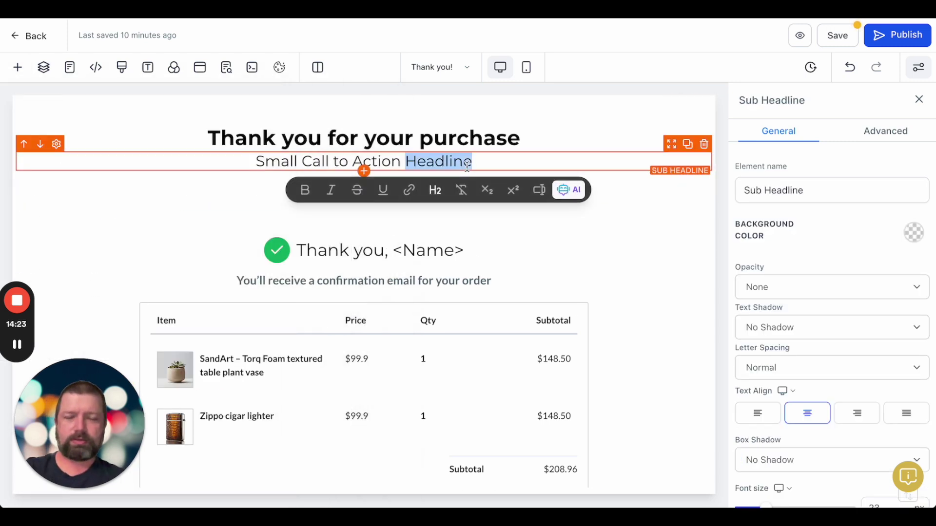
triple_click(467, 164)
text(Save this receip)
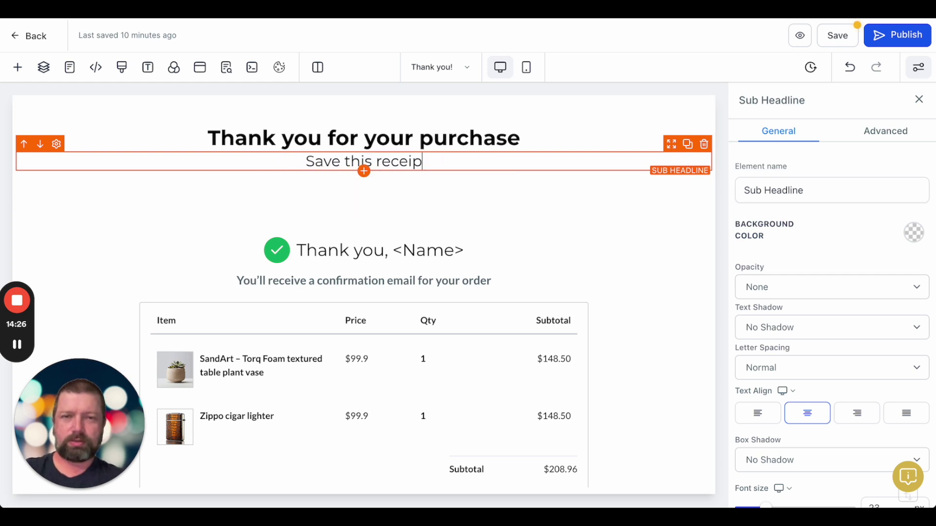
key(BackSpace)
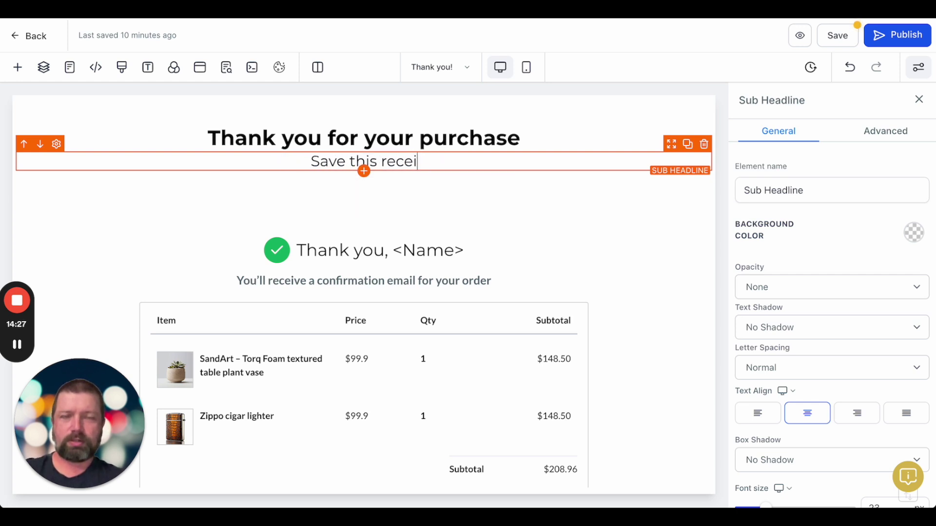
text(screen for records)
- Add sub-headline lines about the email and 'Check junk/spam for the receitp'
key(Return)
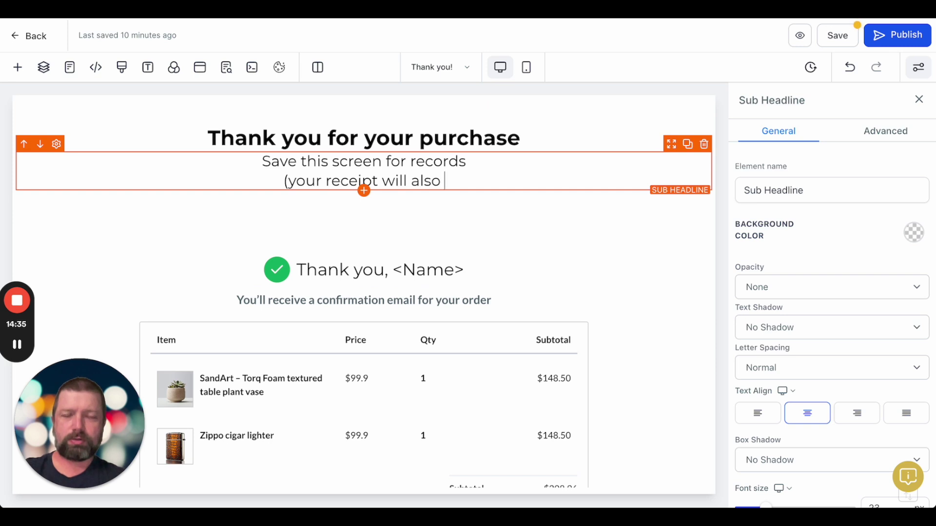
text(ur email))
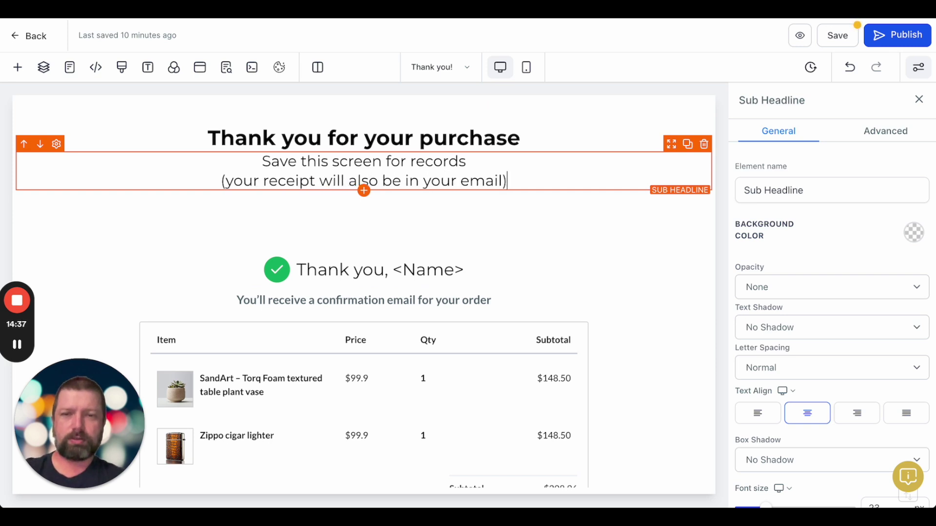
key(Return)
key(BackSpace)
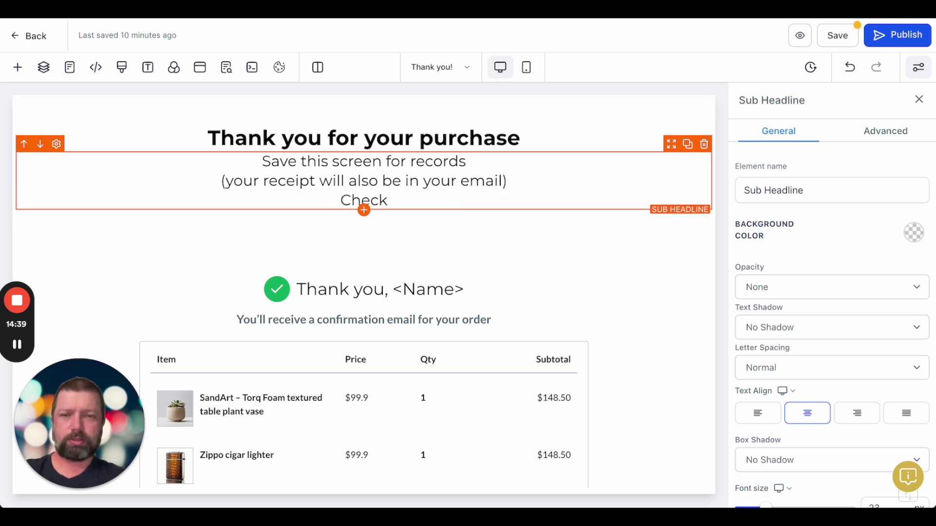
text(jump/)
key(BackSpace)
key(BackSpace)
key(BackSpace)
text(nk/spam for the )
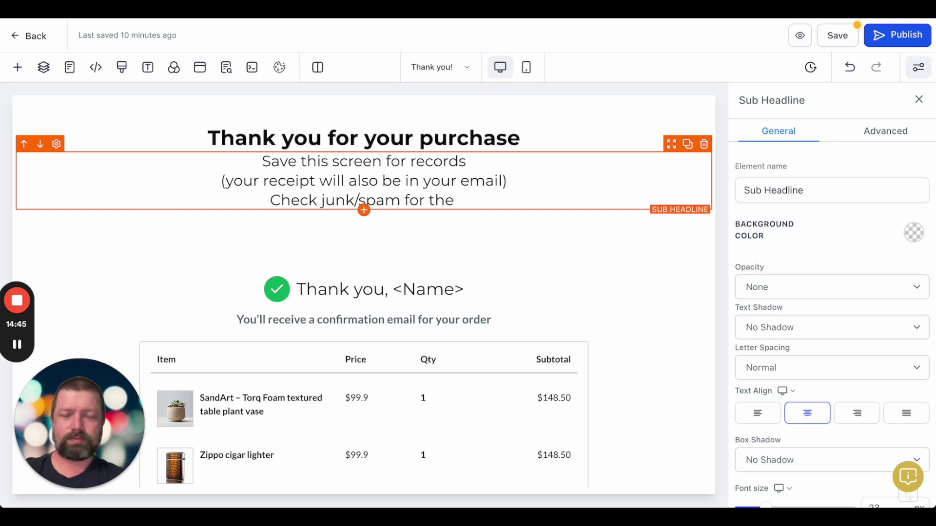
text(recepit)
key(BackSpace)
key(BackSpace)
key(BackSpace)
text(itp)
mouse_move(26, 349)
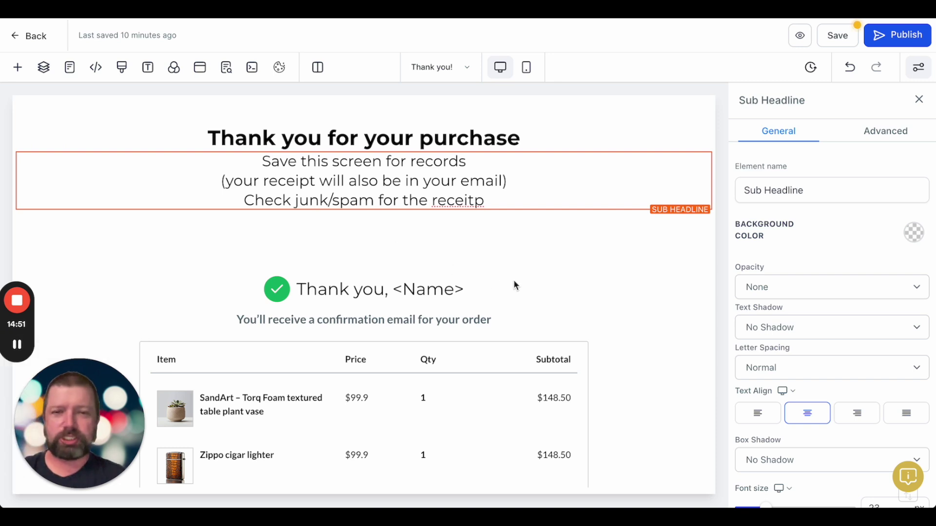
- Change the order summary block's Headline text to 'Purchase Details', keeping the Continue Shopping label
click(372, 299)
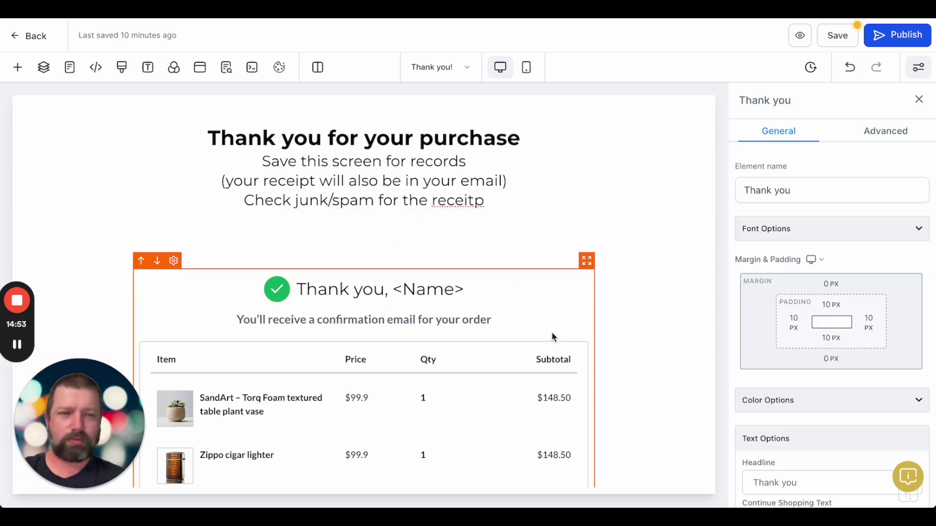
scroll(772, 352, down, 1)
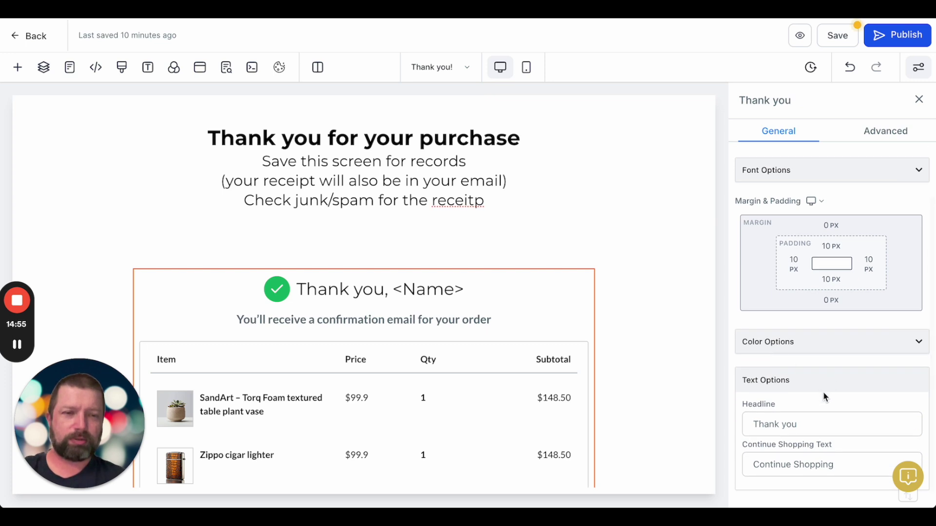
scroll(823, 391, down, 1)
drag(813, 402, 712, 407)
text(P)
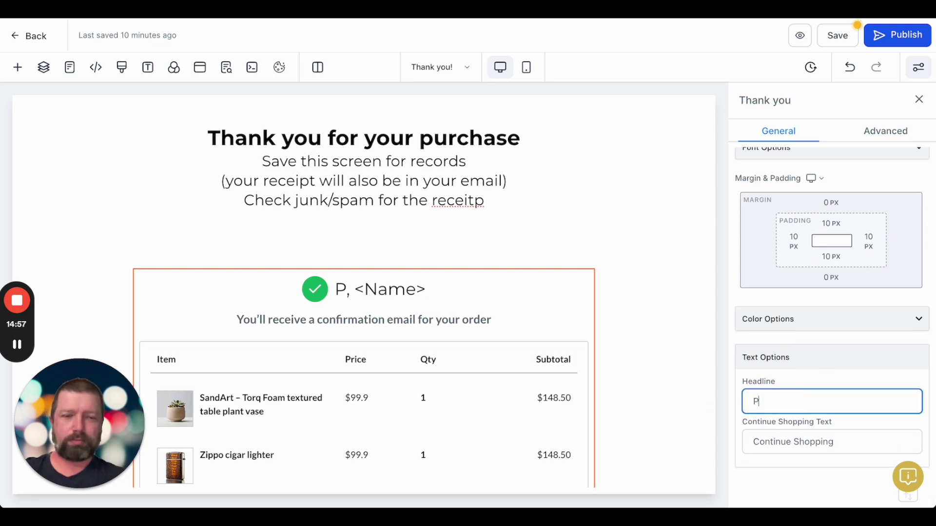
text(urchase Details)
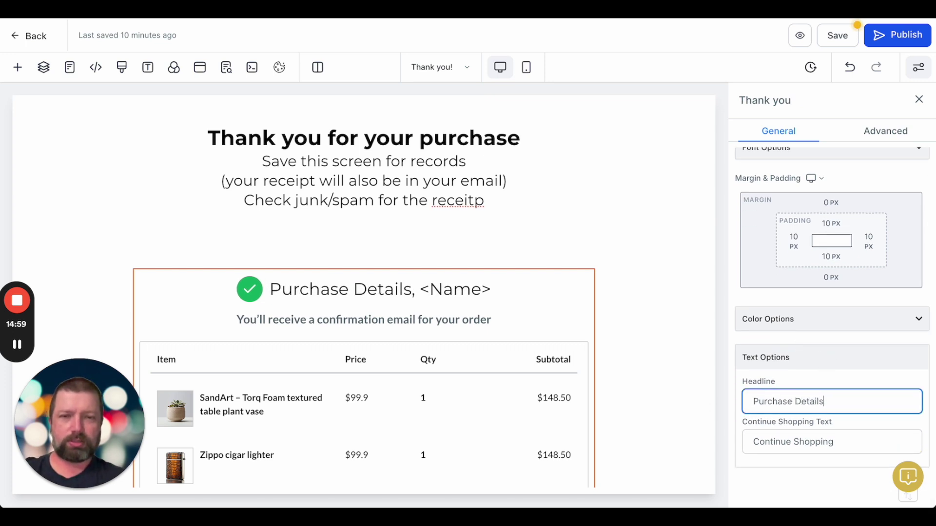
click(844, 443)
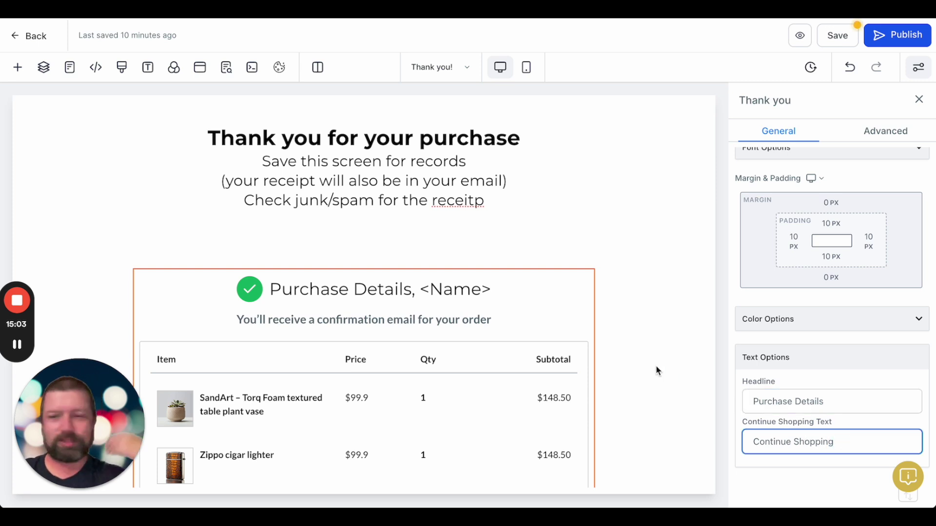
scroll(614, 369, down, 6)
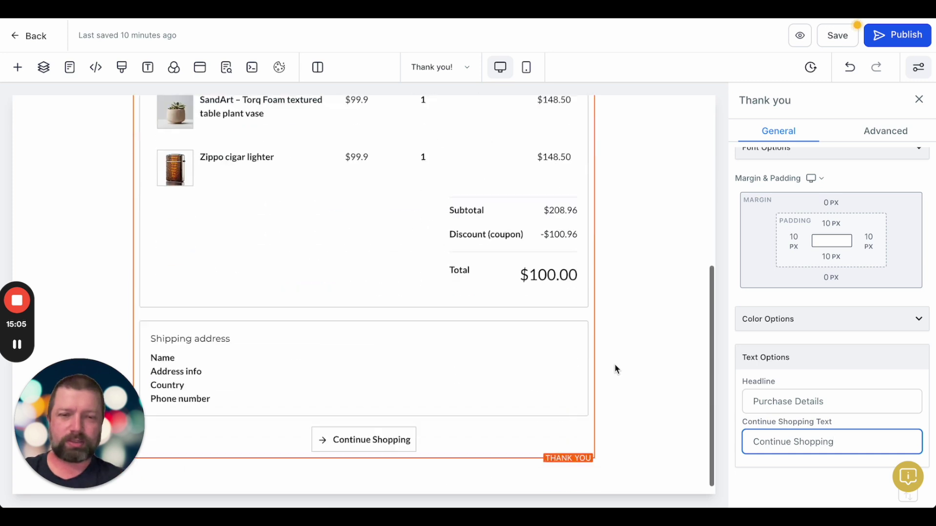
click(386, 447)
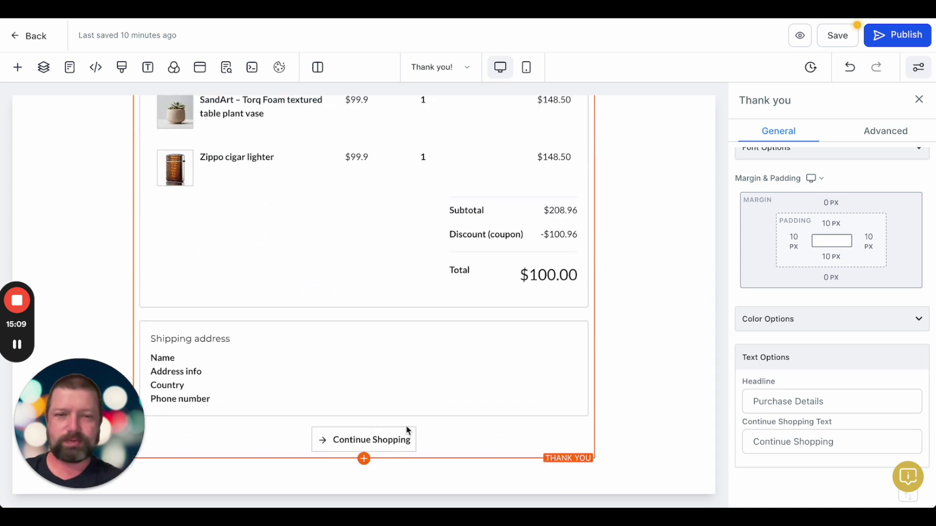
scroll(628, 426, up, 1)
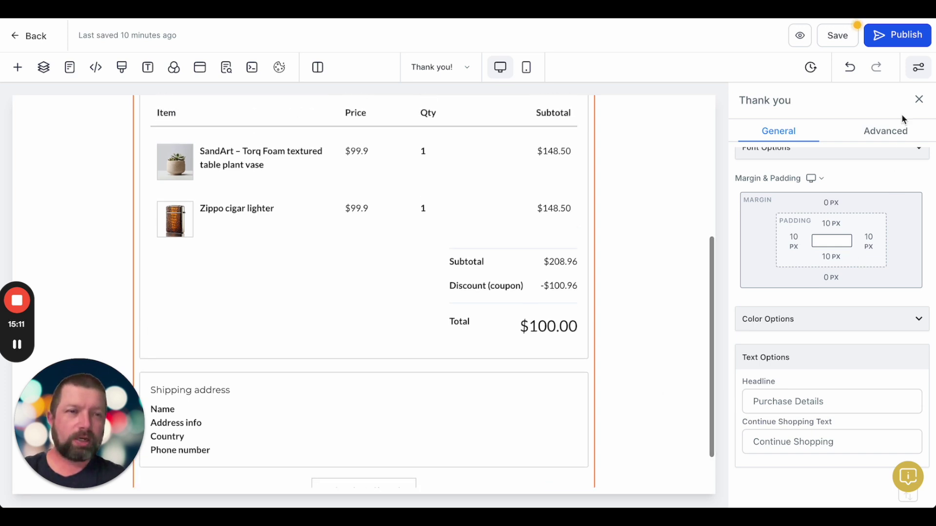
- Try shadow and border styles on the order box, ending with an outer shadow and solid border
click(871, 143)
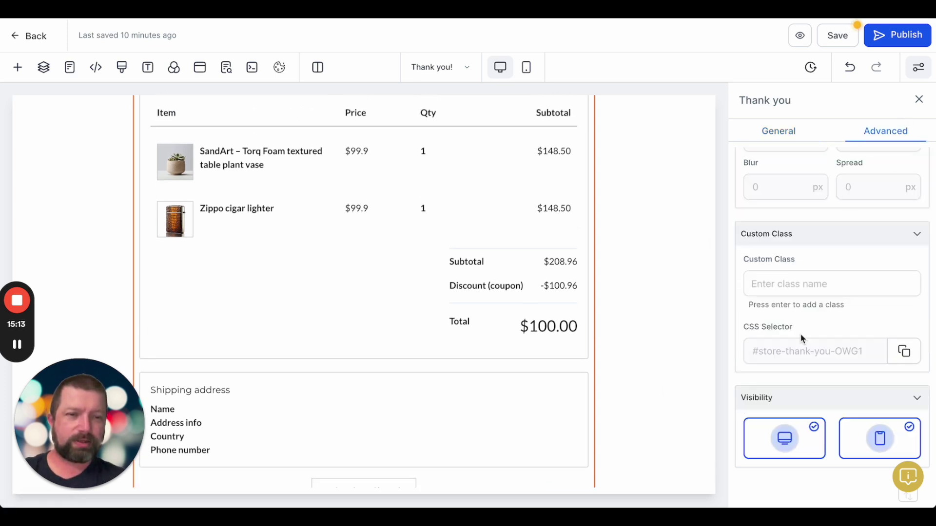
scroll(800, 338, up, 6)
scroll(801, 339, down, 1)
click(785, 349)
click(839, 353)
click(787, 351)
click(834, 244)
scroll(654, 290, up, 5)
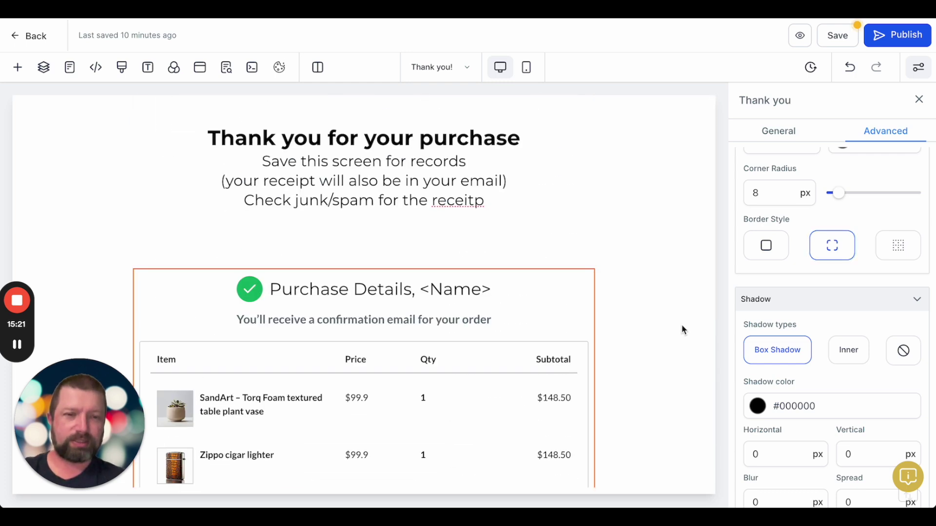
click(775, 242)
- Set the order box's corner radius to 32 px
click(774, 191)
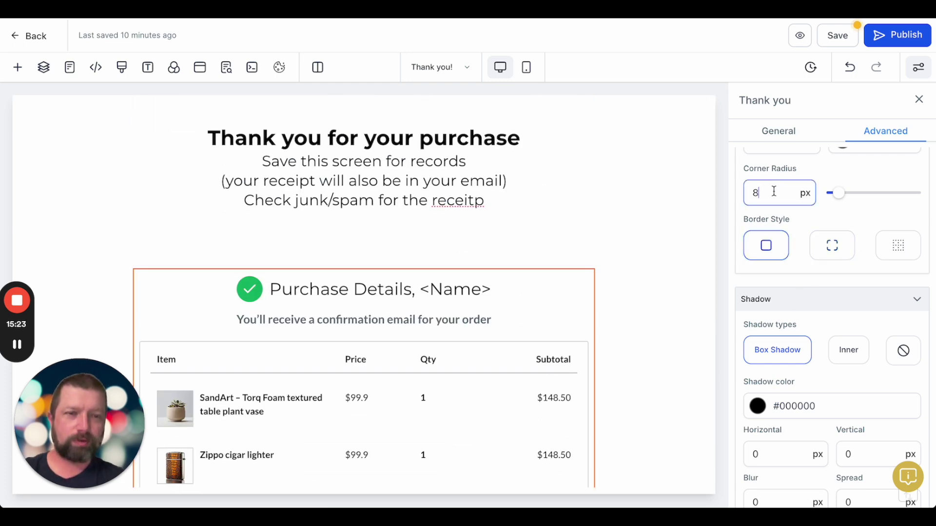
key(BackSpace)
text(16)
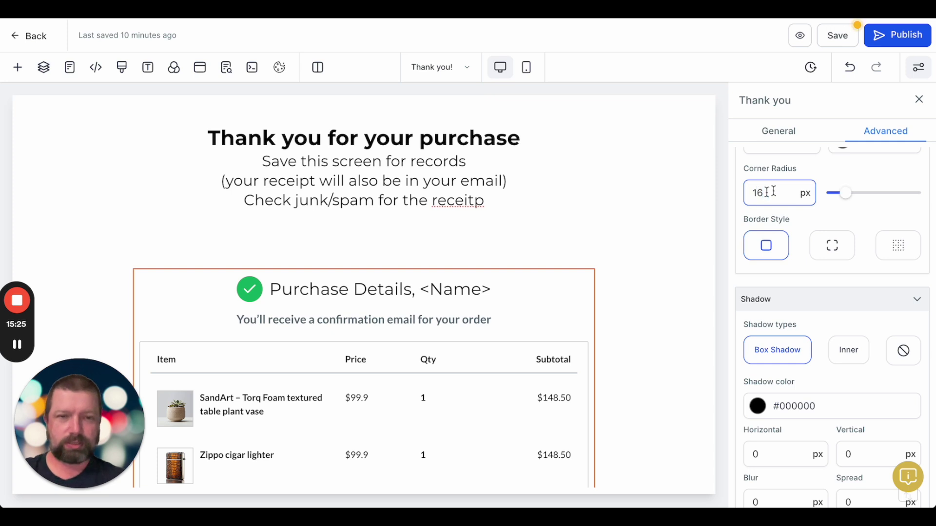
drag(845, 193, 860, 198)
scroll(647, 350, down, 6)
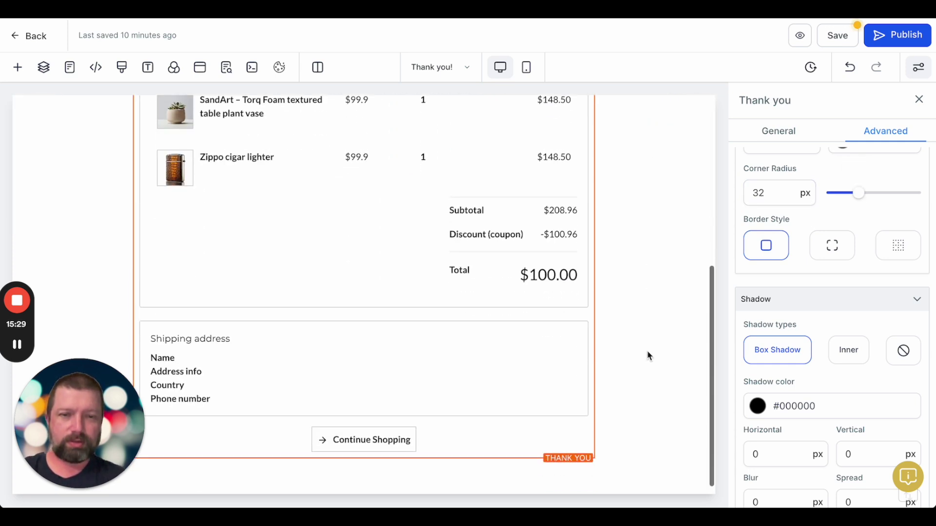
scroll(647, 350, up, 6)
scroll(811, 217, up, 2)
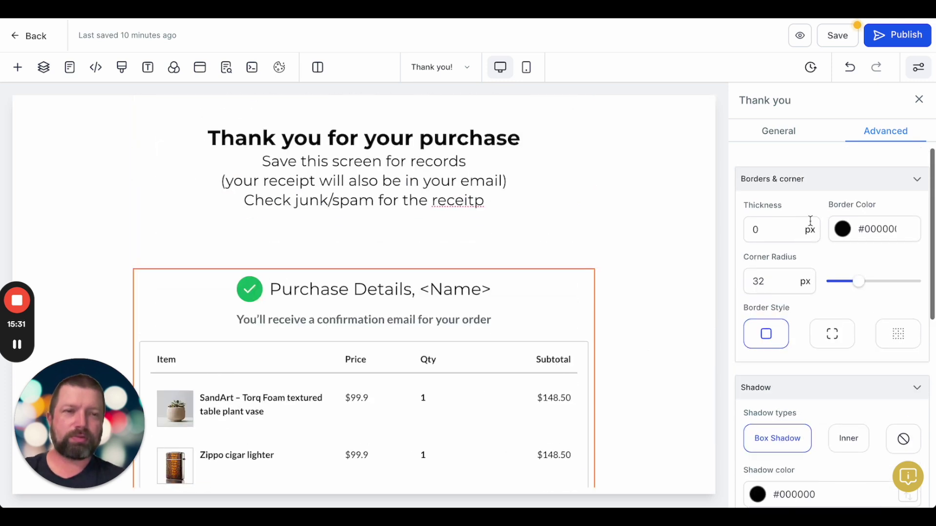
- Give the order box a red #F80A0A border colour and save the page
click(843, 229)
click(904, 253)
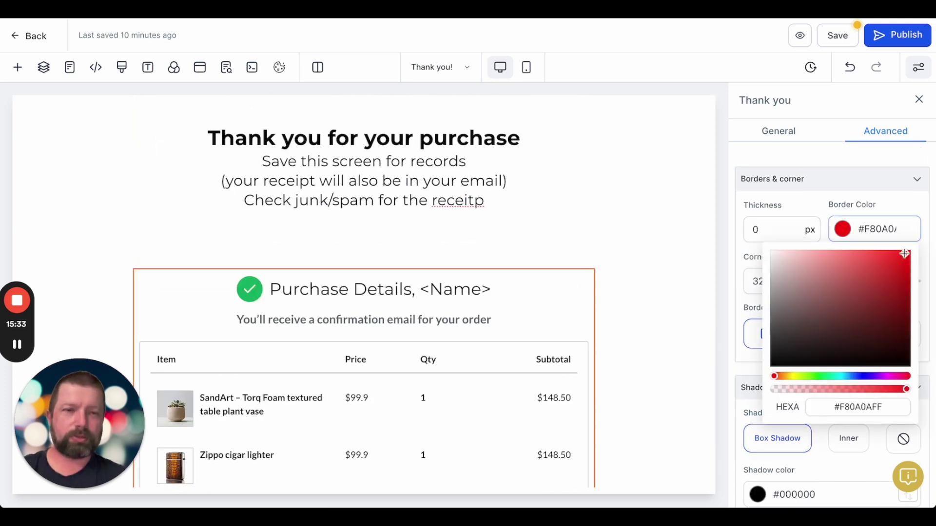
click(679, 297)
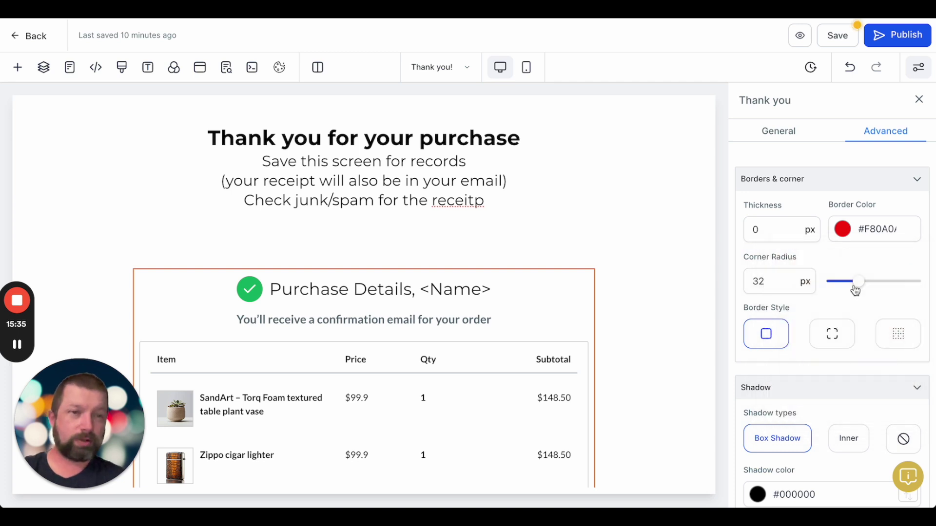
click(838, 35)
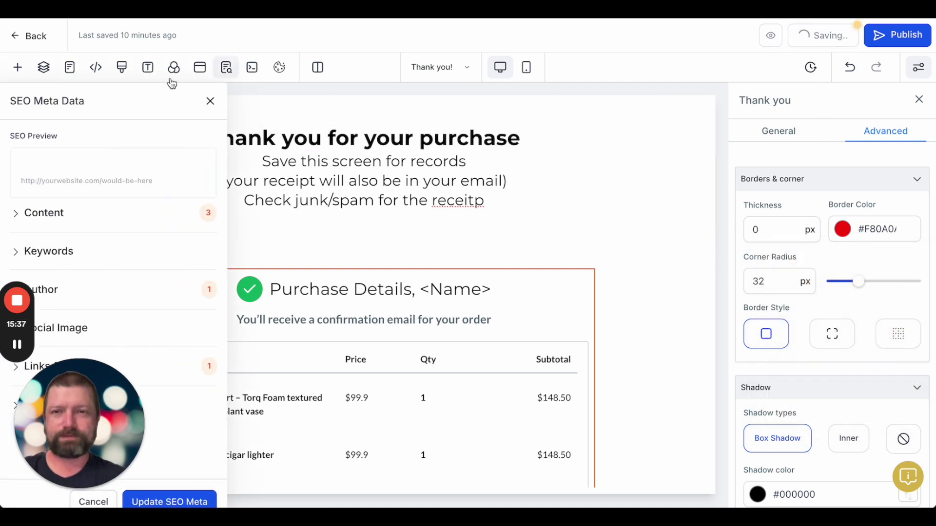
- Close the SEO Meta Data panel and return to the My website Pages overview
click(199, 100)
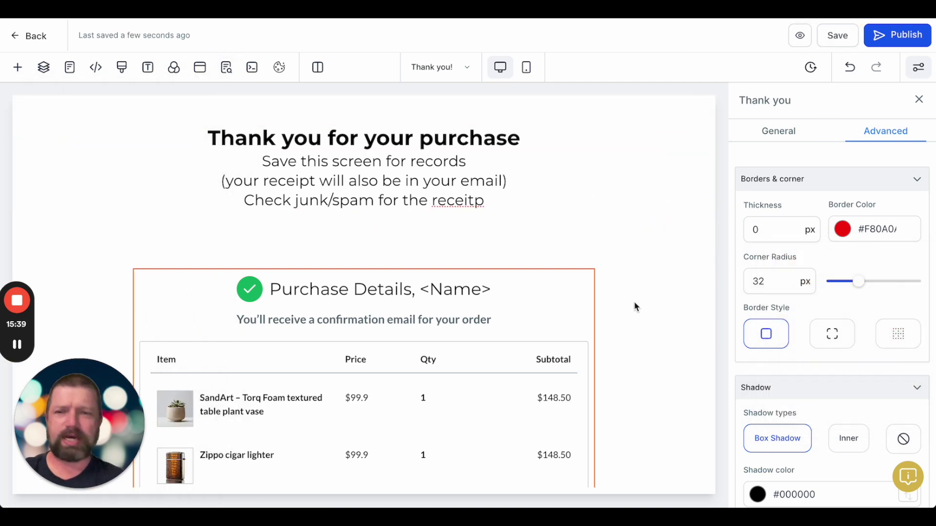
click(36, 36)
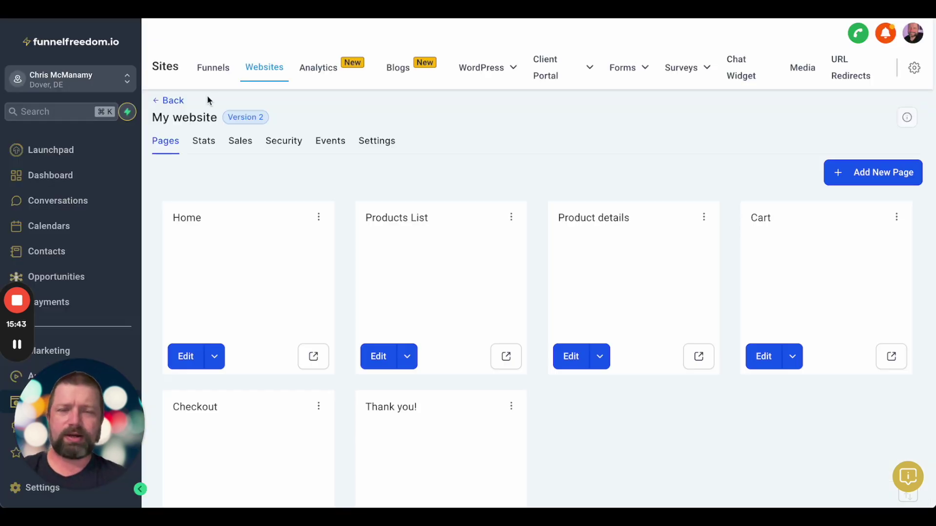